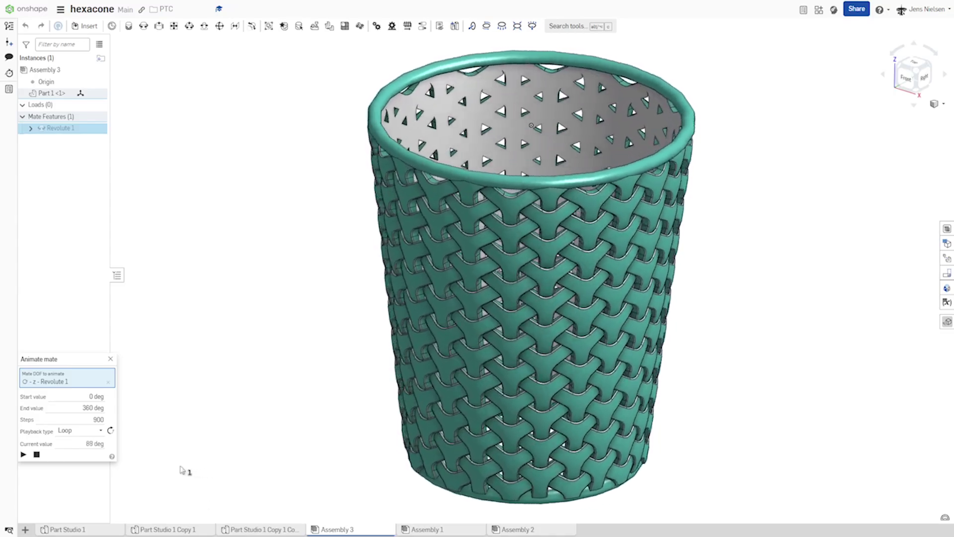
{"action": "scroll", "coordinate": [181, 470], "scroll_direction": "up", "scroll_amount": 5}
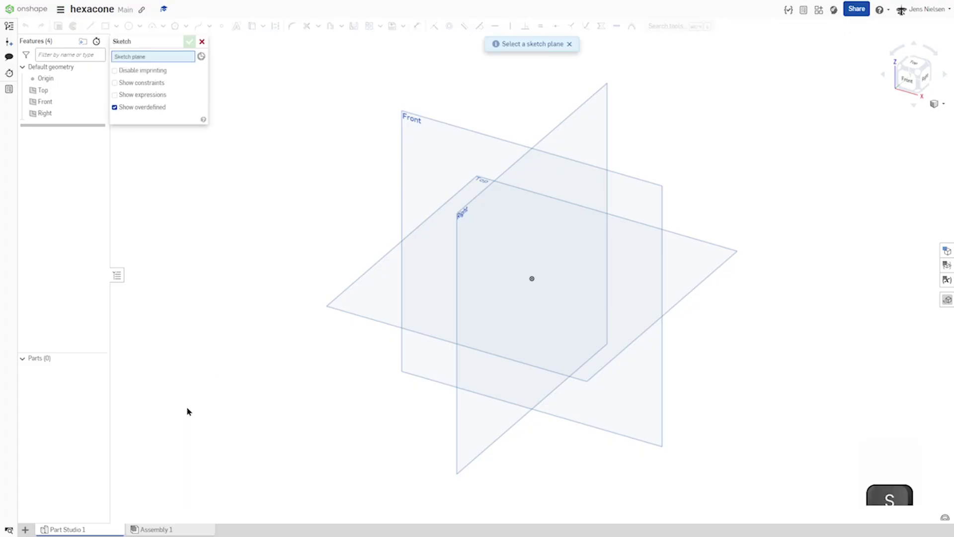
Step: Place the new sketch on the Front plane, view it straight on and hide the default planes
{"action": "left_click", "coordinate": [412, 183]}
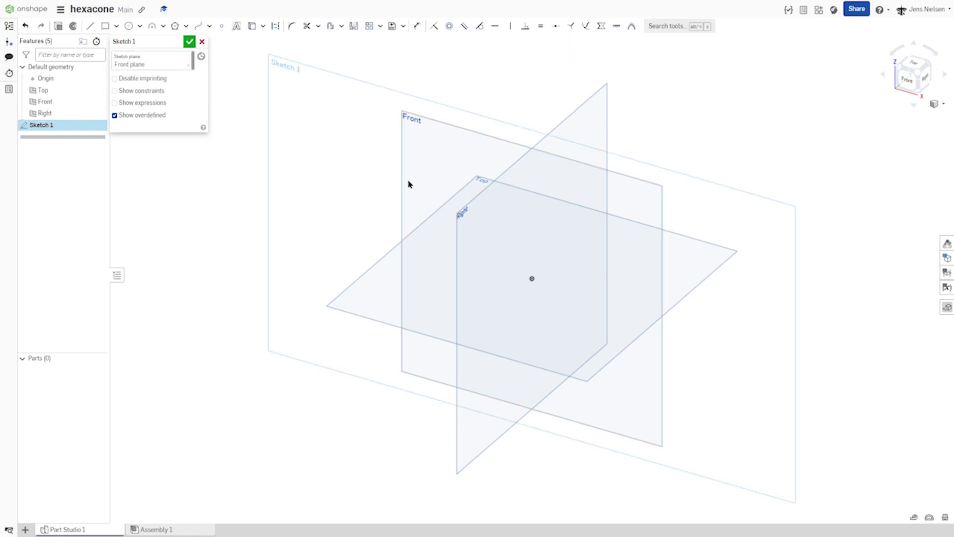
{"action": "key", "text": "n"}
{"action": "key", "text": "p"}
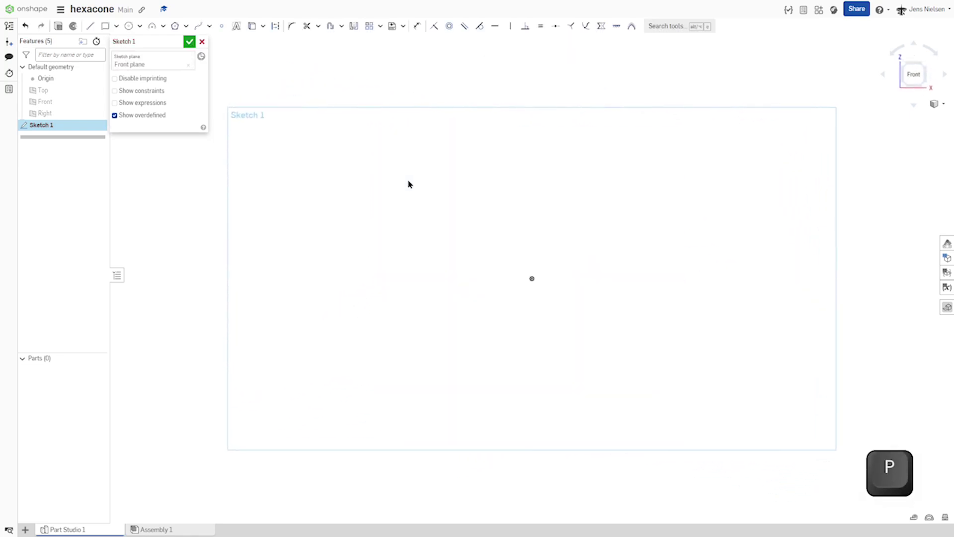
Step: Sketch a closed four-sided profile with an axis line about 96 mm high down to the origin, a base about 29 mm wide and an outward-slanting side
{"action": "key", "text": "l"}
{"action": "left_click", "coordinate": [532, 87]}
{"action": "left_click", "coordinate": [531, 278]}
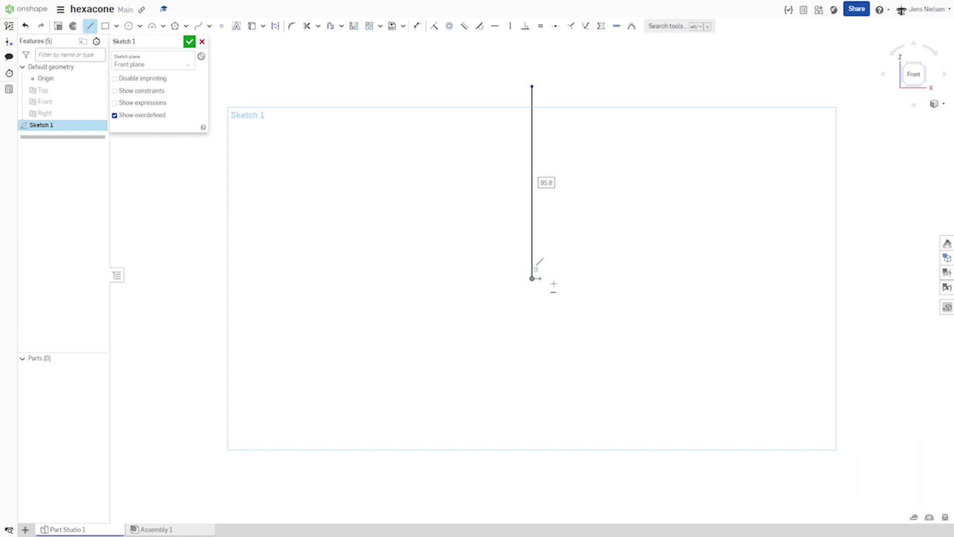
{"action": "left_click", "coordinate": [590, 278]}
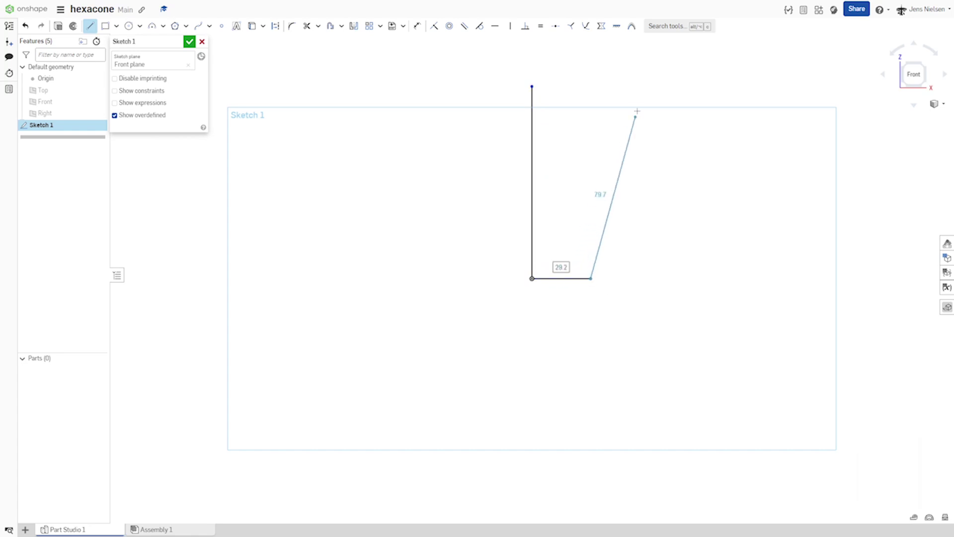
{"action": "left_click", "coordinate": [638, 89]}
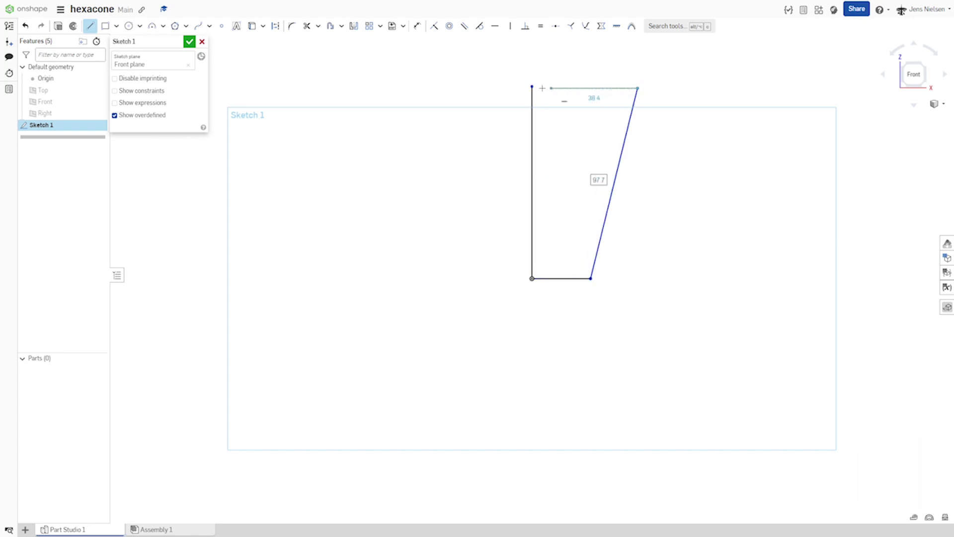
{"action": "left_click", "coordinate": [538, 99]}
{"action": "key", "text": "Escape"}
Step: Constrain the profile's top line to be horizontal
{"action": "key", "text": "h"}
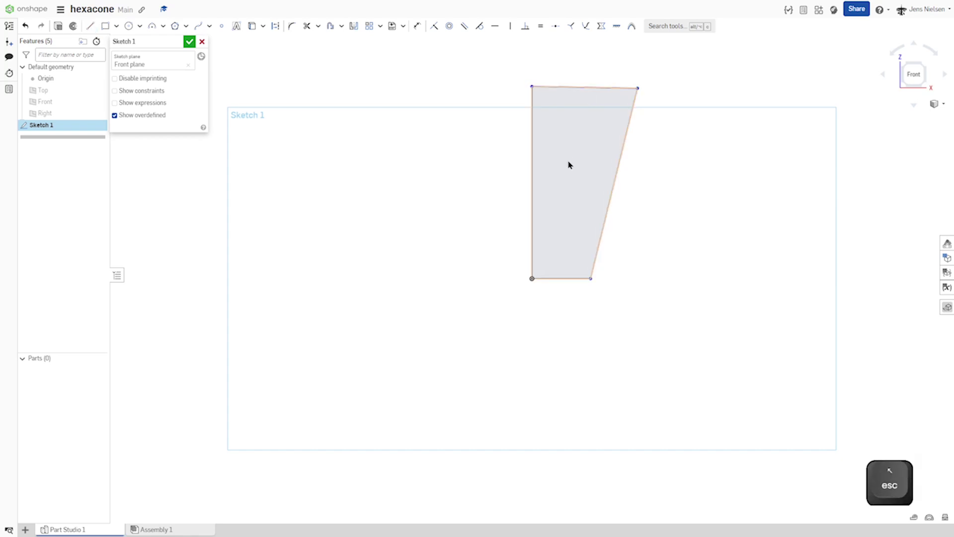
{"action": "left_click", "coordinate": [562, 88]}
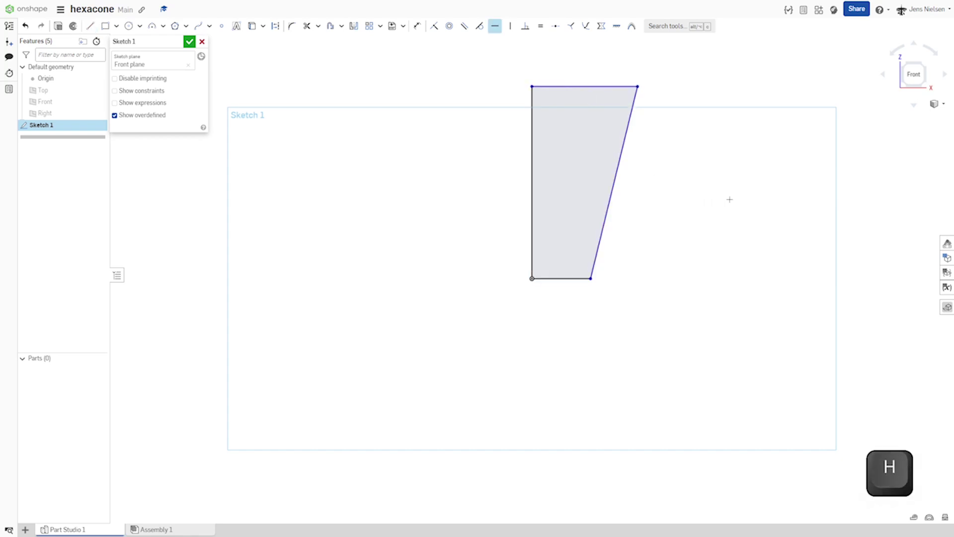
{"action": "key", "text": "Escape"}
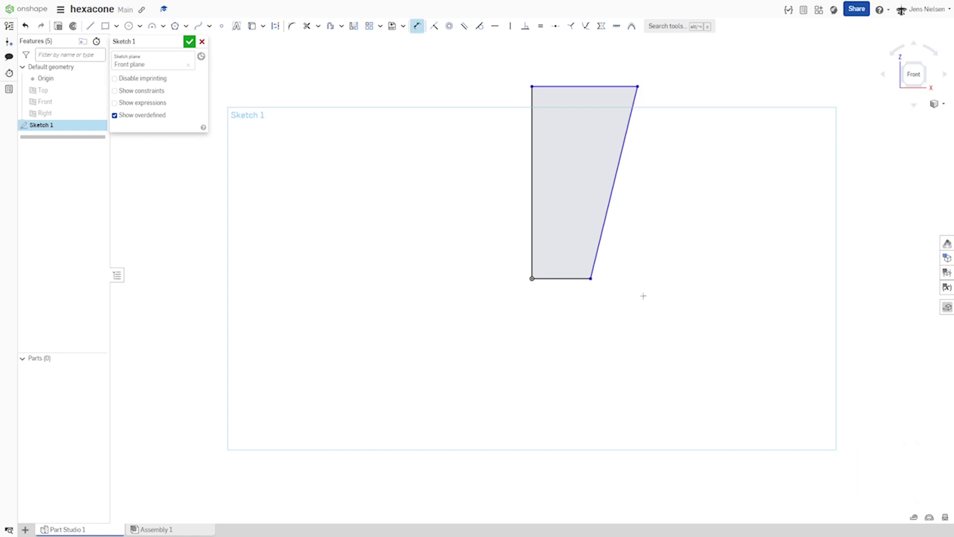
Step: Dimension the profile's vertical line at 144 mm
{"action": "key", "text": "d"}
{"action": "left_click", "coordinate": [531, 240]}
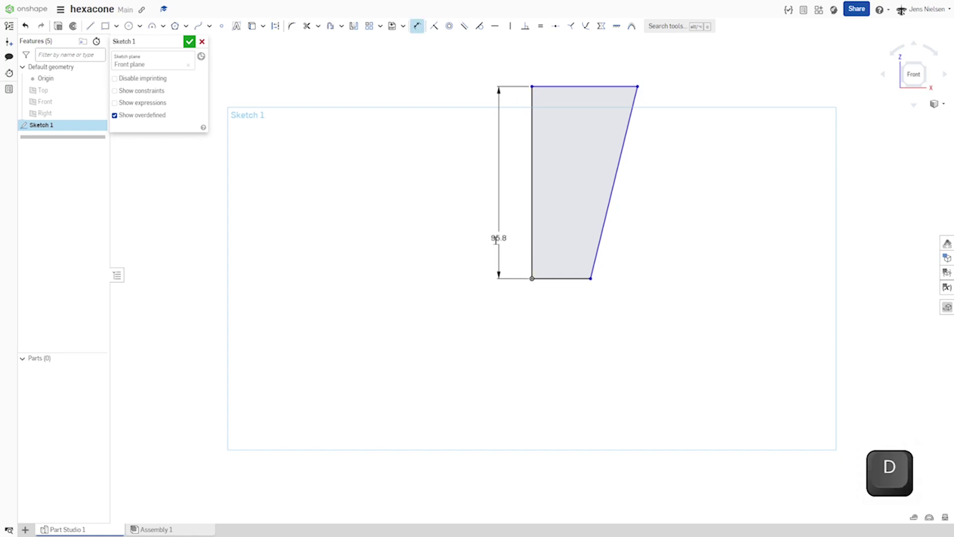
{"action": "left_click", "coordinate": [495, 241]}
{"action": "type", "text": "144"}
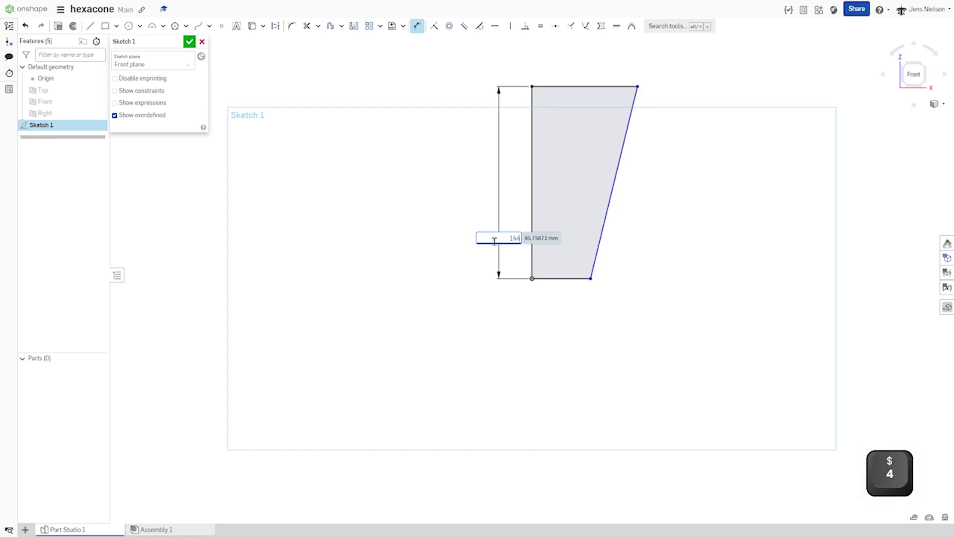
{"action": "key", "text": "Return"}
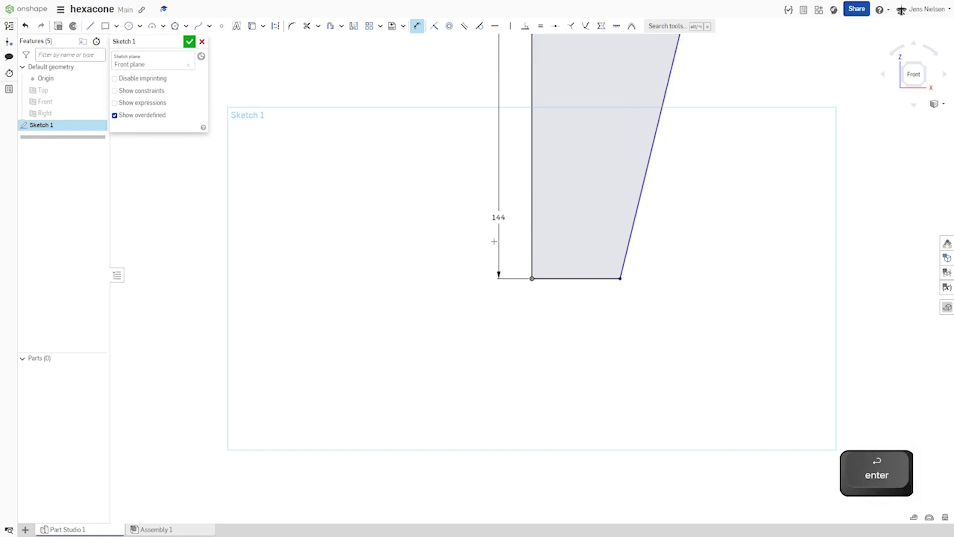
Step: Dimension the angle between the slanted side and the vertical line at 7 degrees
{"action": "left_click", "coordinate": [629, 245]}
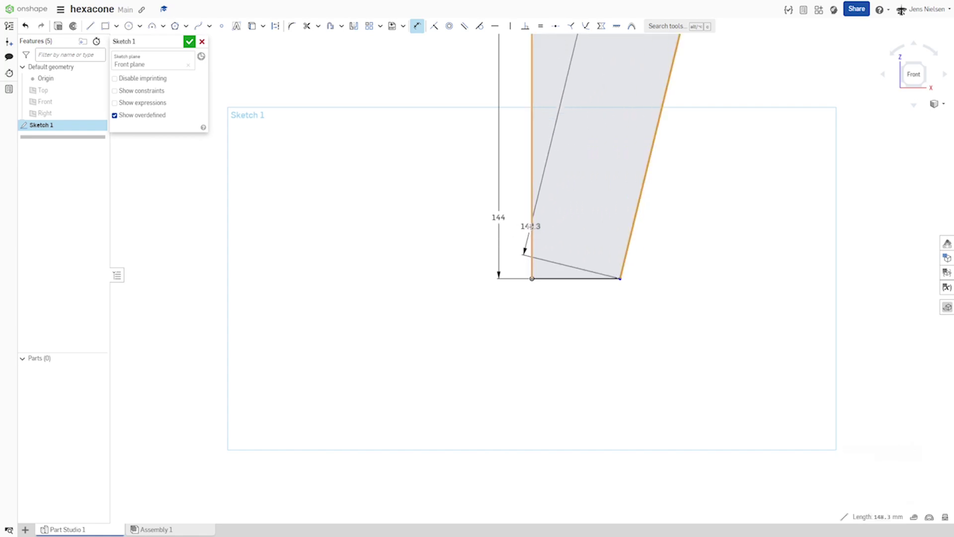
{"action": "left_click", "coordinate": [532, 226]}
{"action": "left_click", "coordinate": [553, 220]}
{"action": "type", "text": "7"}
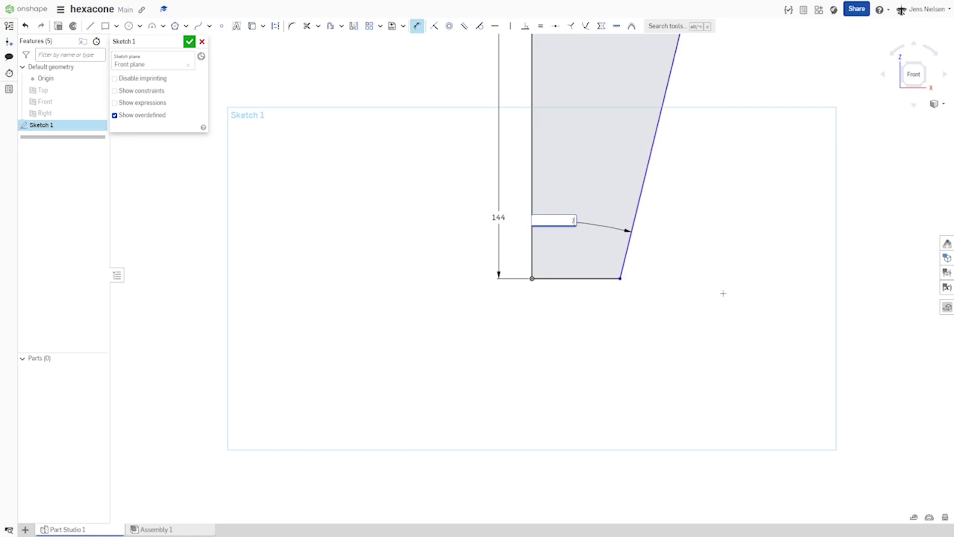
{"action": "key", "text": "Return"}
{"action": "key", "text": "Escape"}
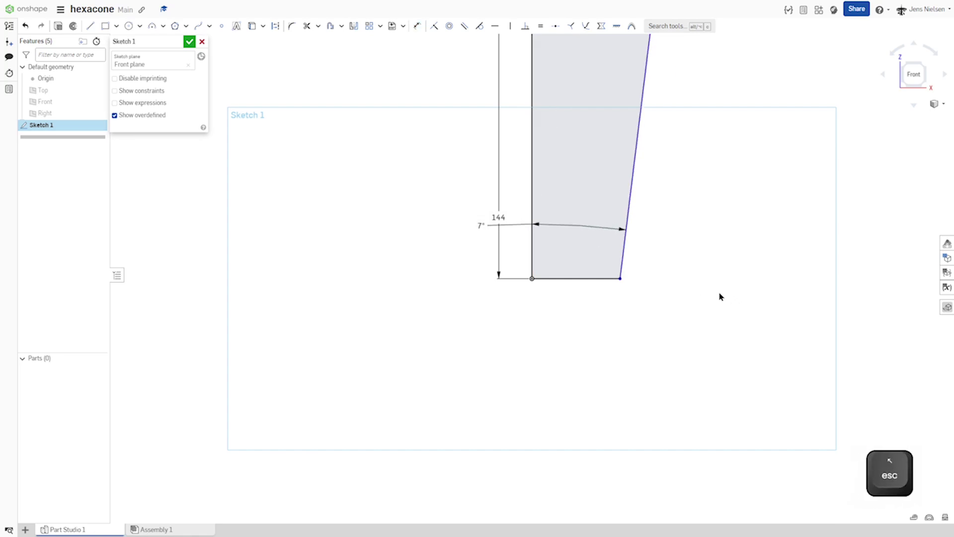
Step: Draw a short vertical construction line downward from the origin as the profile's centerline
{"action": "key", "text": "f"}
{"action": "key", "text": "l"}
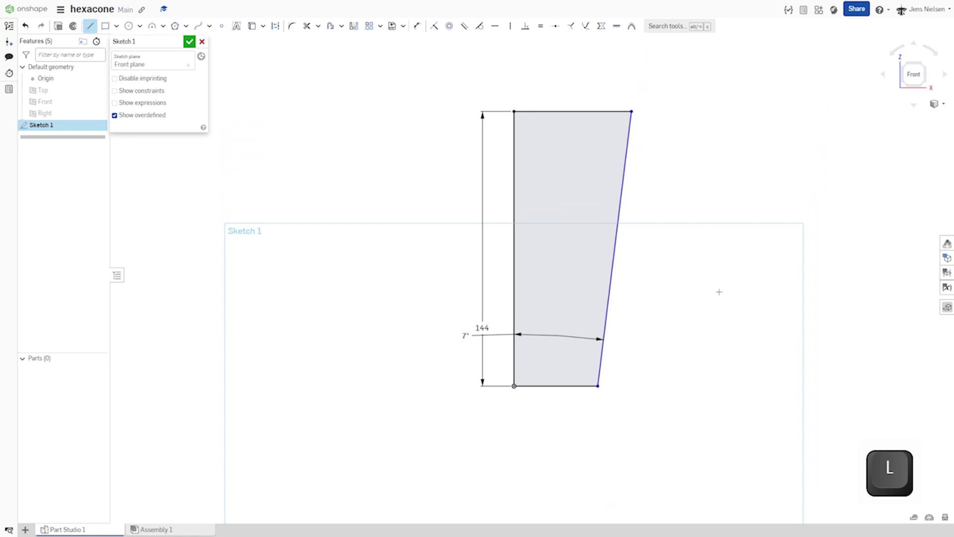
{"action": "key", "text": "q"}
{"action": "left_click", "coordinate": [514, 425]}
{"action": "key", "text": "Escape"}
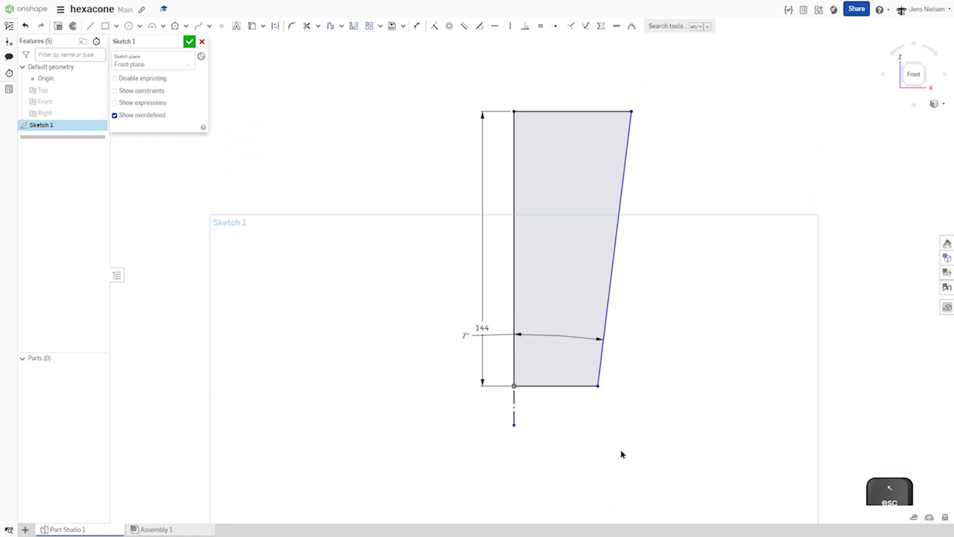
Step: Dimension the base's outer corner across the construction centerline as a 66 mm diameter
{"action": "key", "text": "d"}
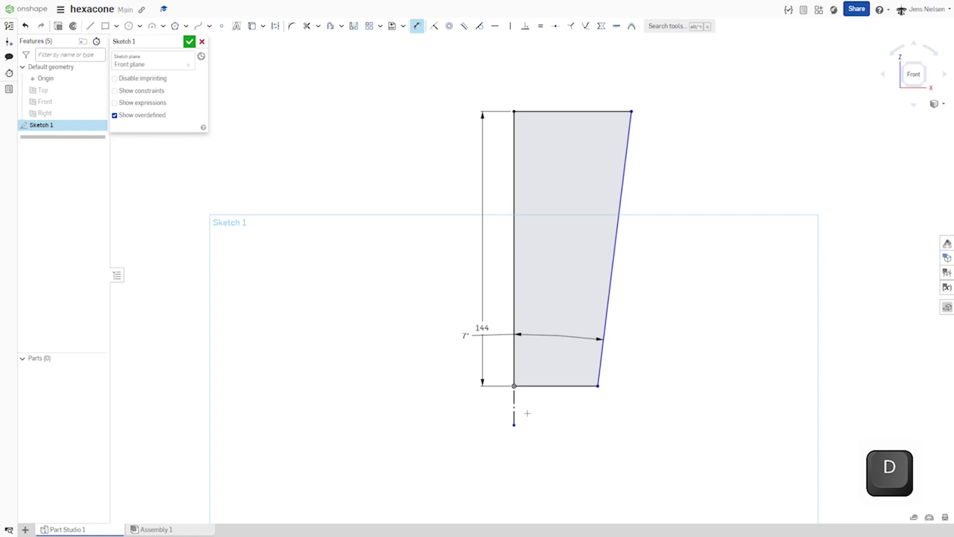
{"action": "left_click", "coordinate": [597, 386]}
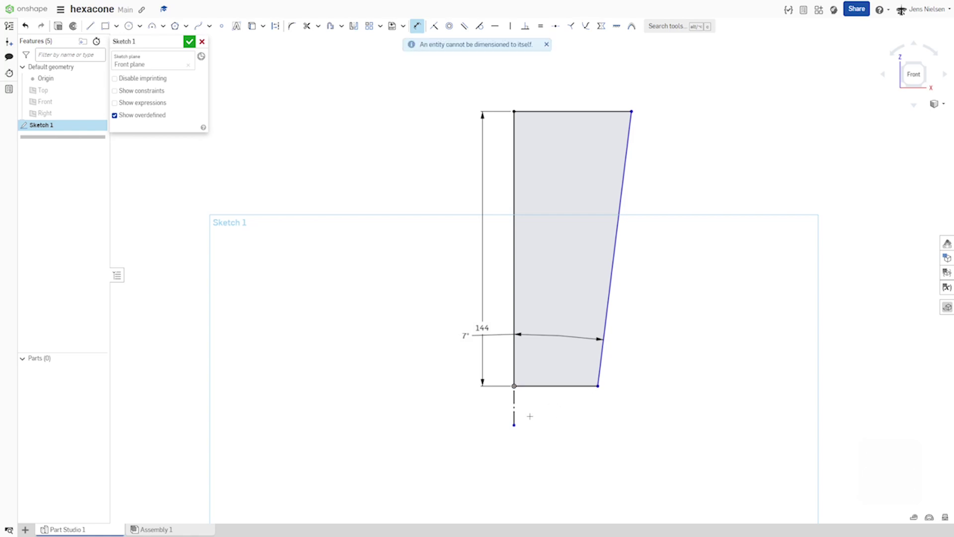
{"action": "left_click", "coordinate": [515, 411]}
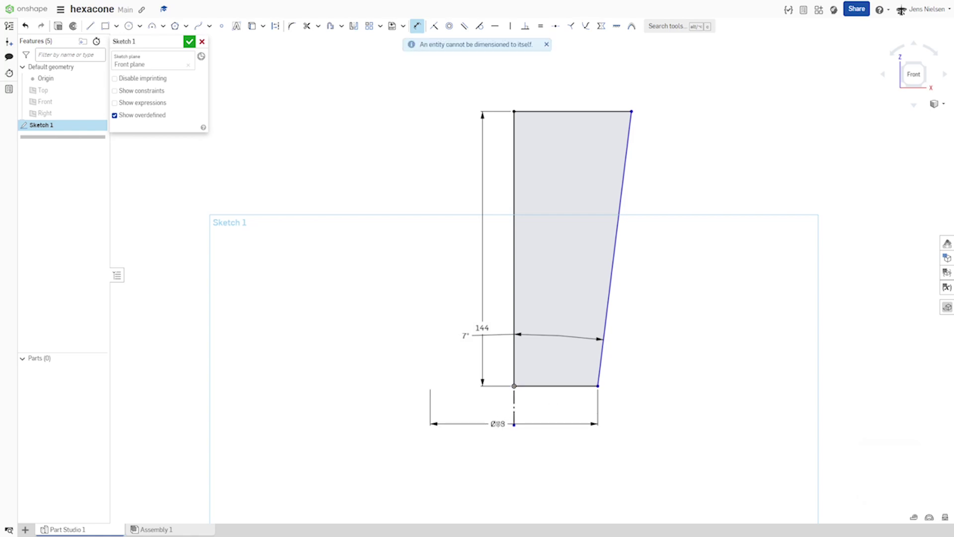
{"action": "left_click", "coordinate": [499, 437]}
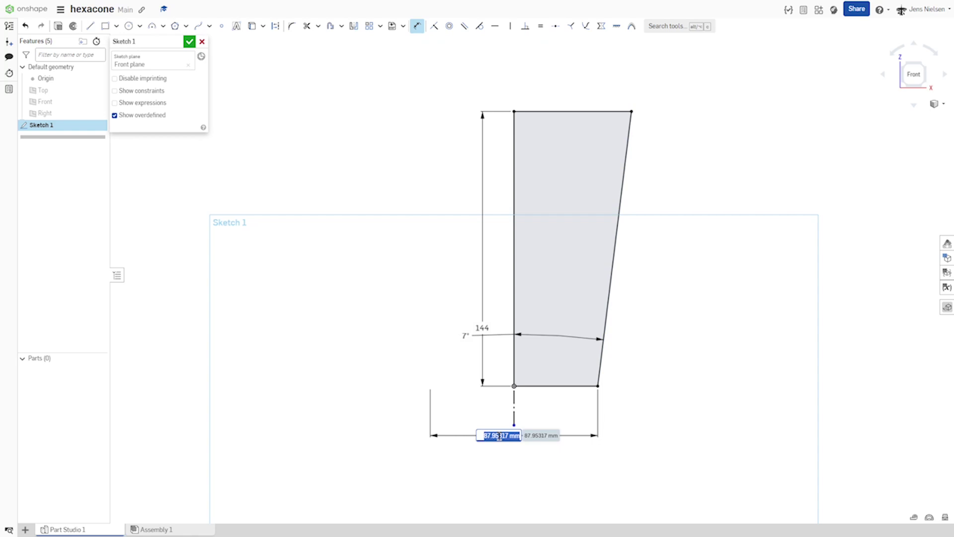
{"action": "type", "text": "66"}
{"action": "key", "text": "Return"}
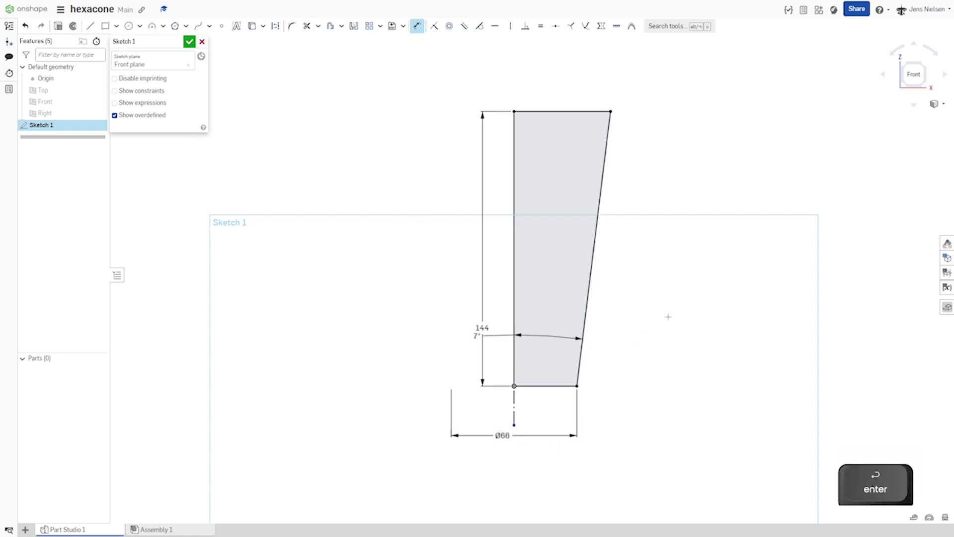
Step: Draw a 22 mm diameter circle centered on the vertical line and passing through the origin
{"action": "key", "text": "c"}
{"action": "scroll", "coordinate": [512, 370], "scroll_direction": "up", "scroll_amount": 6}
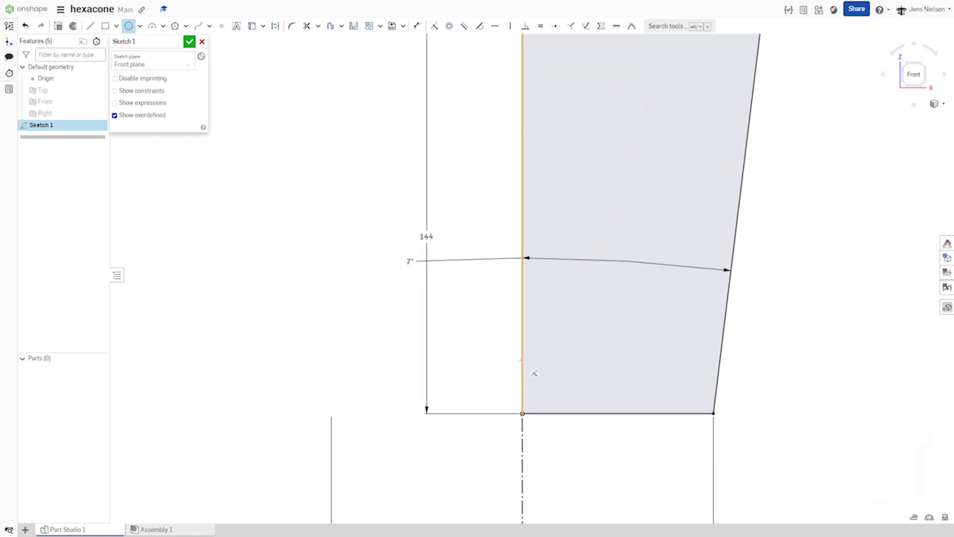
{"action": "left_click", "coordinate": [522, 359]}
{"action": "left_click", "coordinate": [522, 413]}
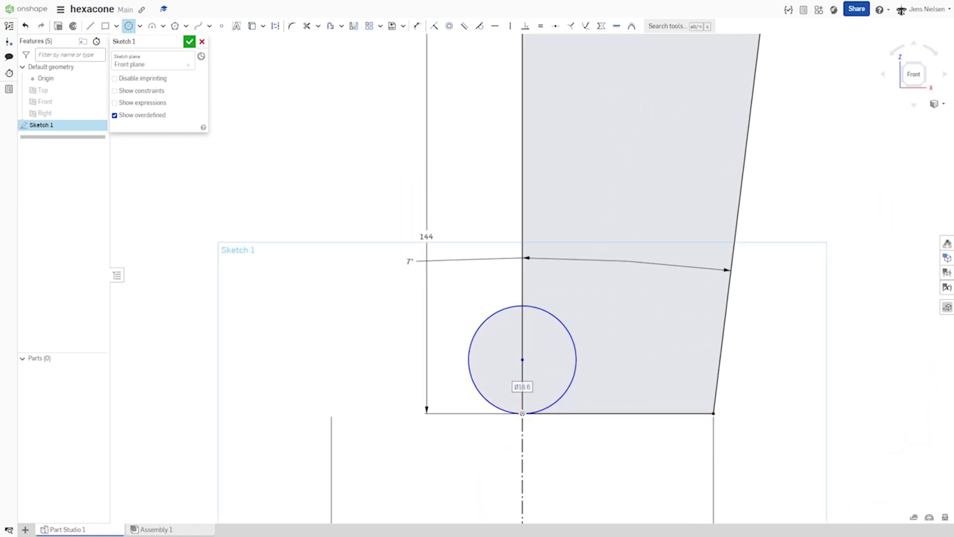
{"action": "type", "text": "22"}
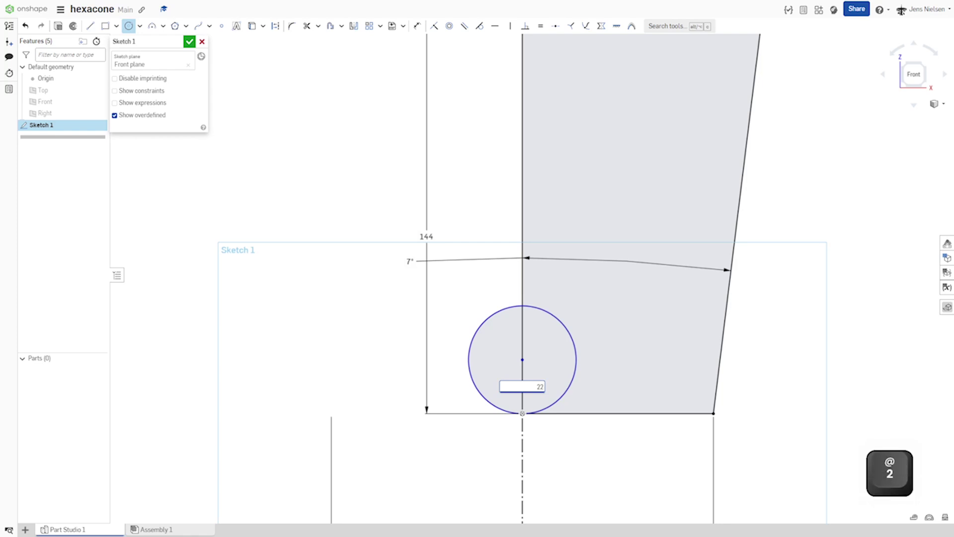
{"action": "key", "text": "Return"}
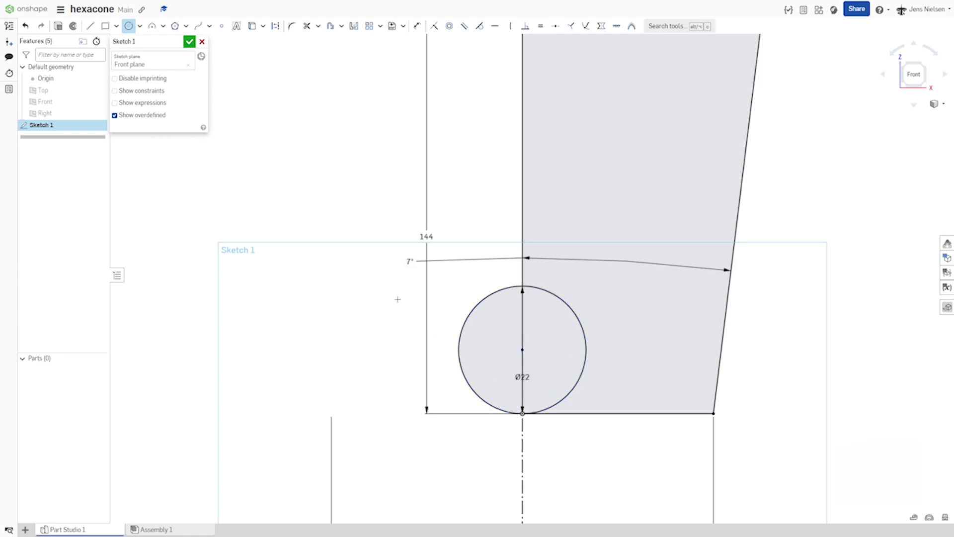
{"action": "key", "text": "Escape"}
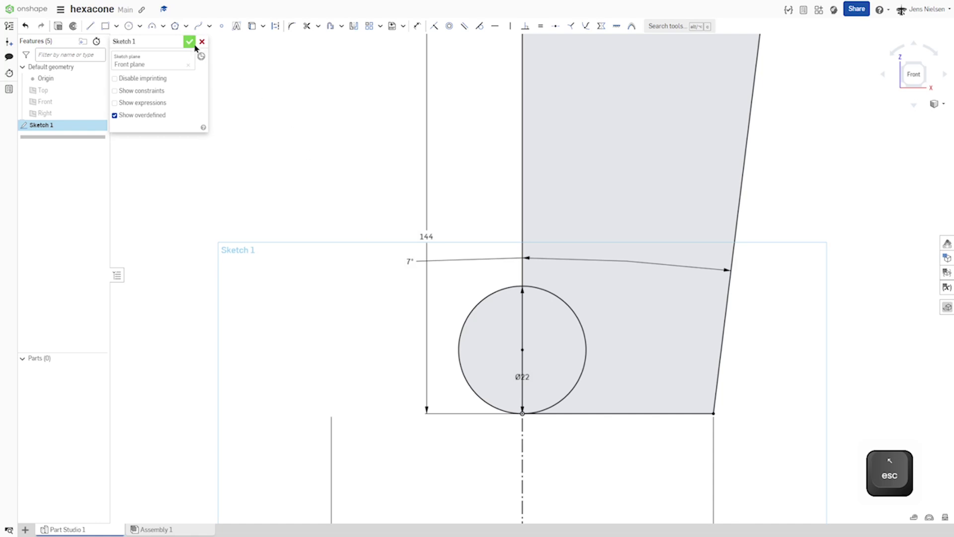
Step: Sketch a three-sided circumscribed polygon at the circle's center, around a construction circle about 12 mm in diameter
{"action": "left_click", "coordinate": [176, 26]}
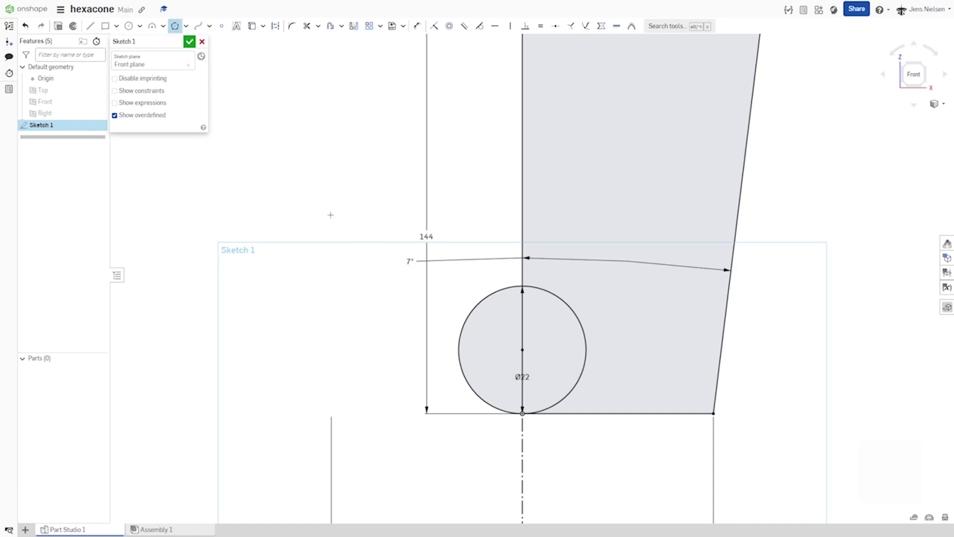
{"action": "left_click", "coordinate": [526, 345]}
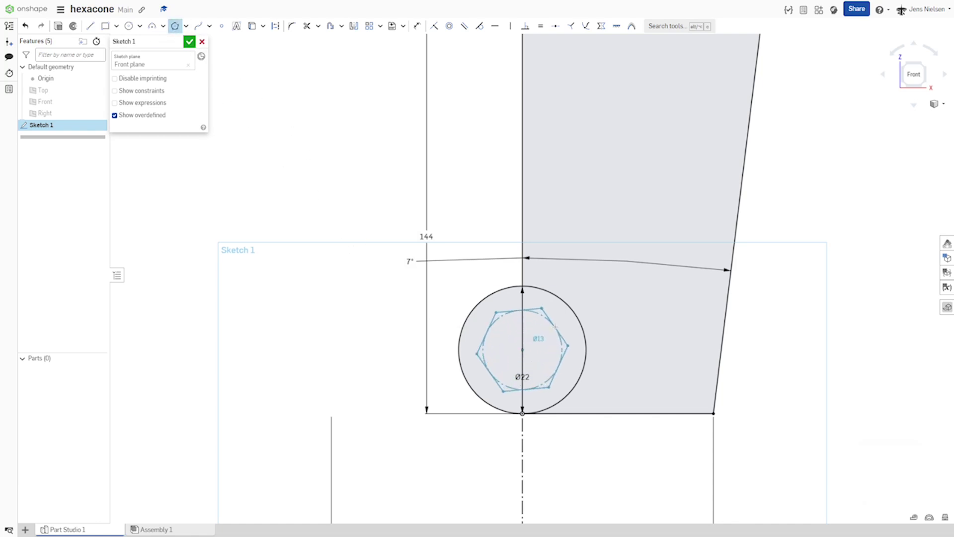
{"action": "scroll", "coordinate": [549, 329], "scroll_direction": "down", "scroll_amount": 3}
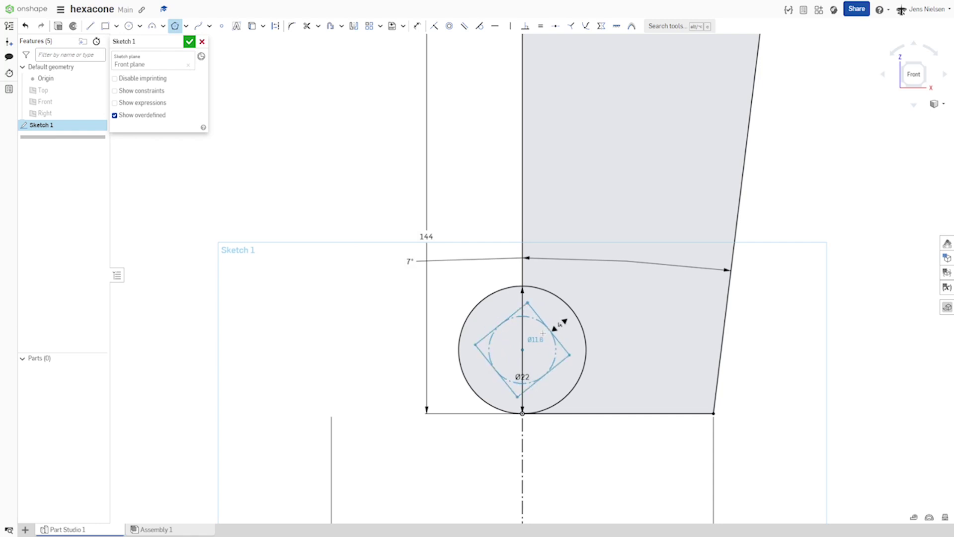
{"action": "left_click", "coordinate": [539, 334]}
{"action": "key", "text": "Escape"}
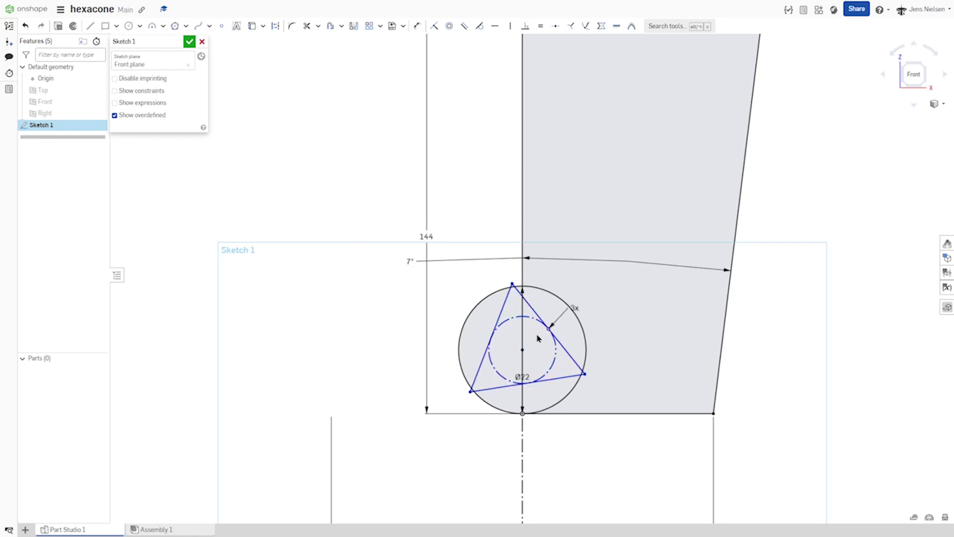
Step: Make the triangle's lower-left corner coincident with the origin at the bottom of the circle
{"action": "key", "text": "i"}
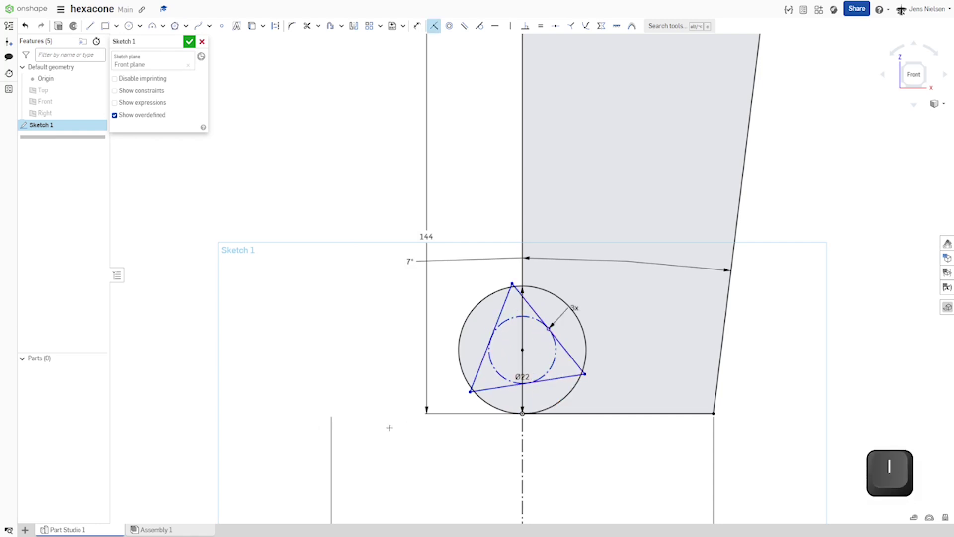
{"action": "left_click", "coordinate": [470, 392]}
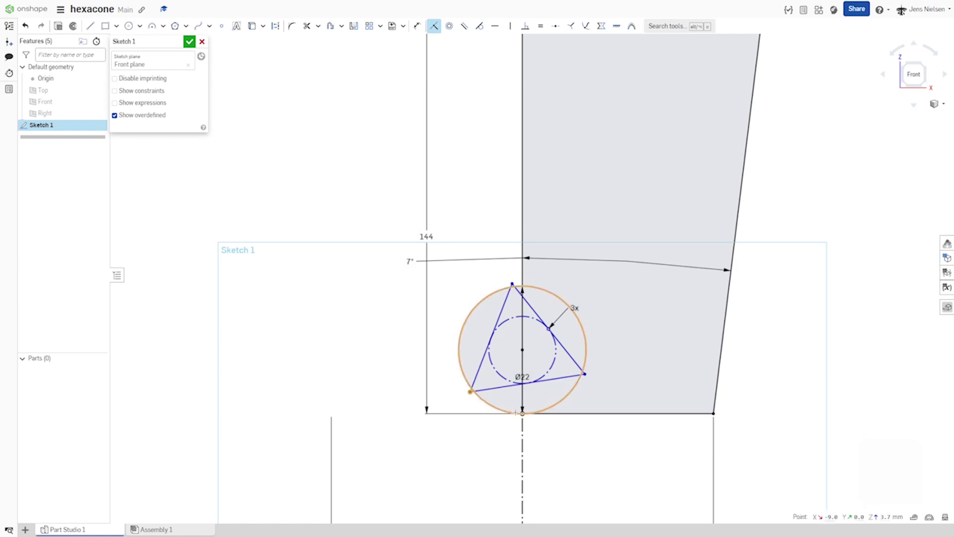
{"action": "left_click", "coordinate": [522, 413]}
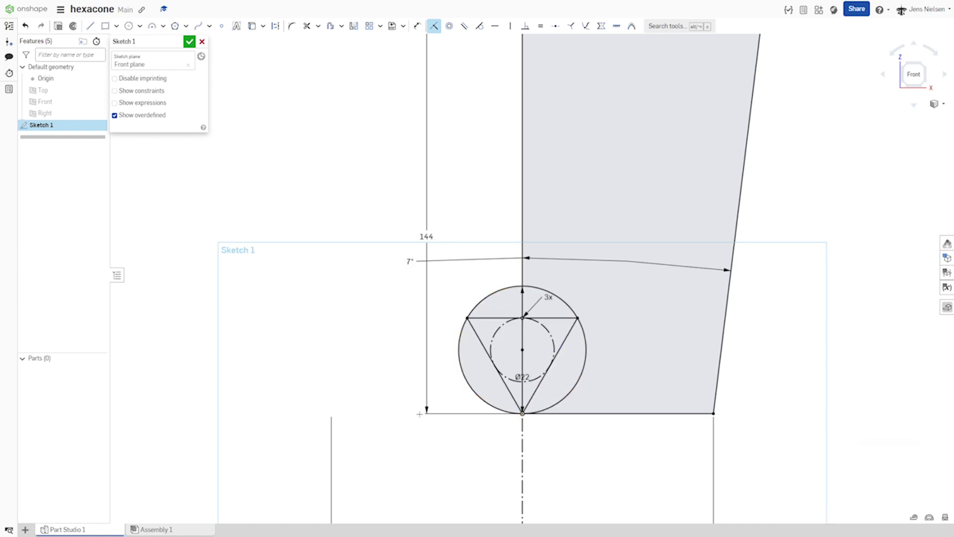
Step: Draw a line from the triangle's upper-left corner to the circle's center
{"action": "key", "text": "l"}
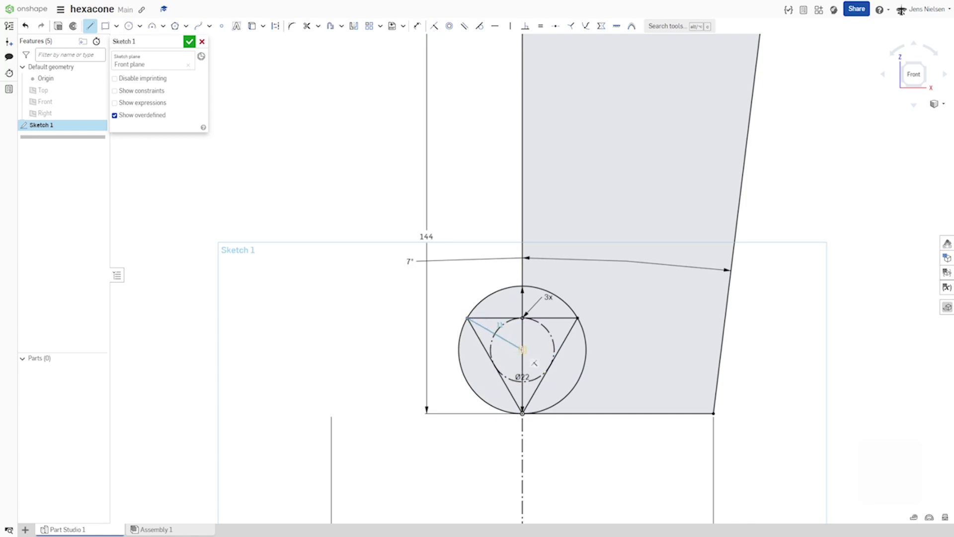
{"action": "left_click", "coordinate": [522, 349]}
{"action": "key", "text": "Escape"}
Step: Convert the triangle's three sides to construction lines and finish the front-plane sketch
{"action": "left_click", "coordinate": [513, 399]}
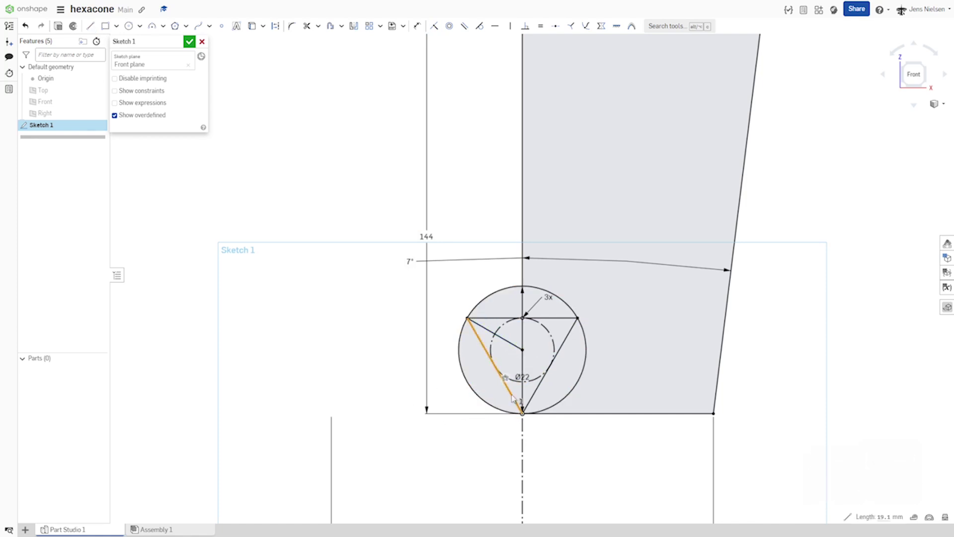
{"action": "left_click", "coordinate": [531, 396], "text": "shift"}
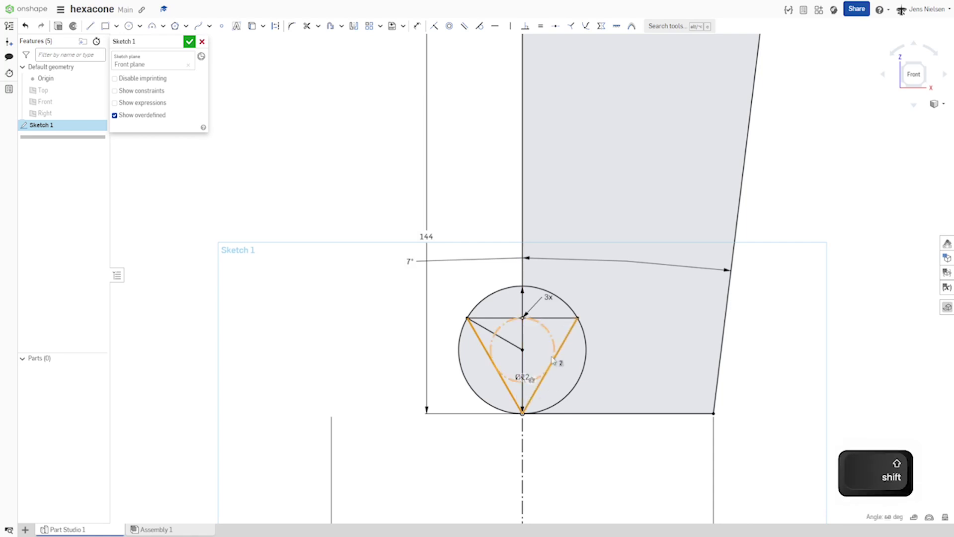
{"action": "left_click", "coordinate": [561, 319], "text": "shift"}
{"action": "key", "text": "q"}
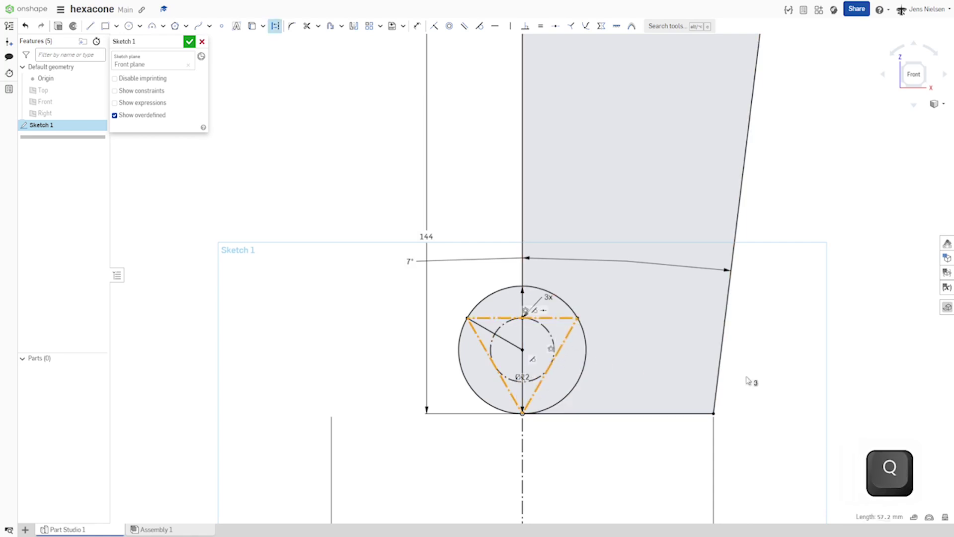
{"action": "left_click", "coordinate": [796, 388]}
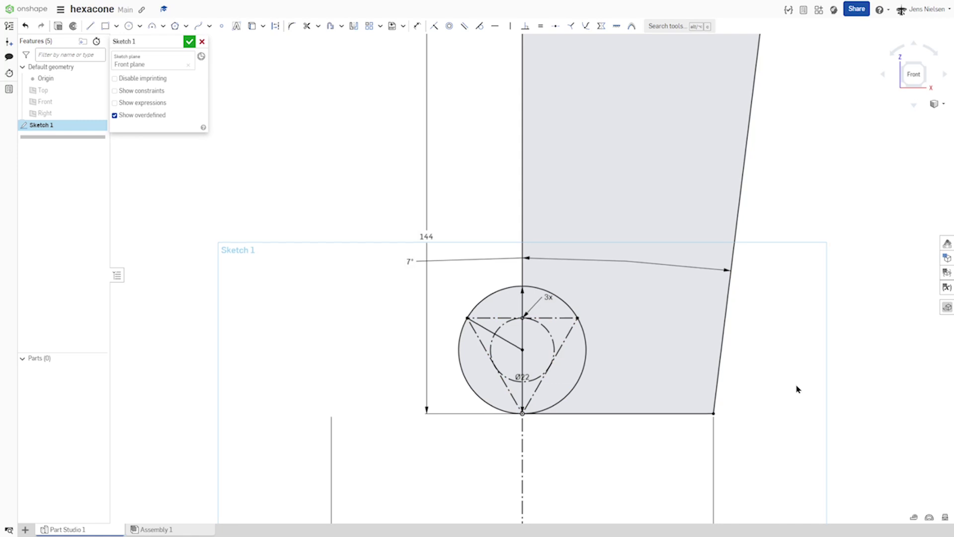
{"action": "key", "text": "f"}
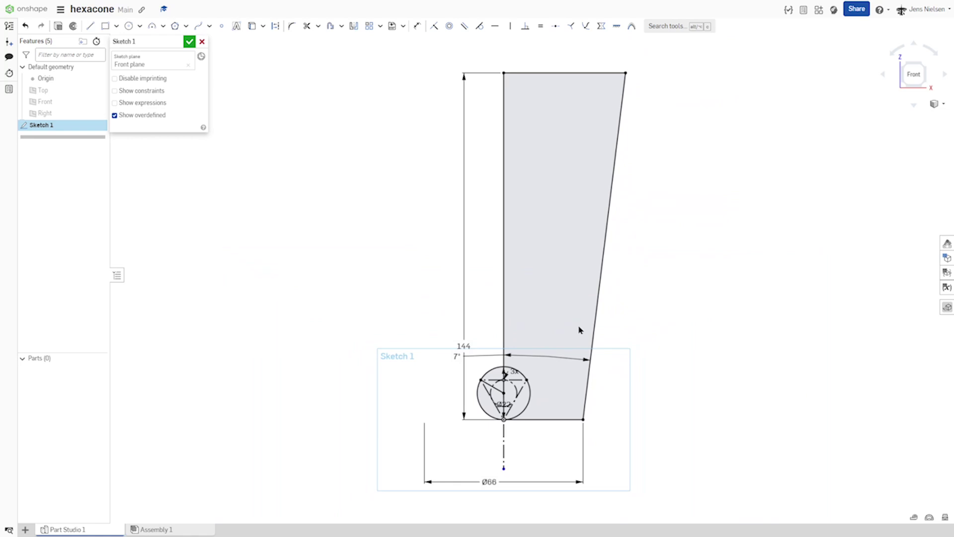
{"action": "left_click", "coordinate": [189, 42]}
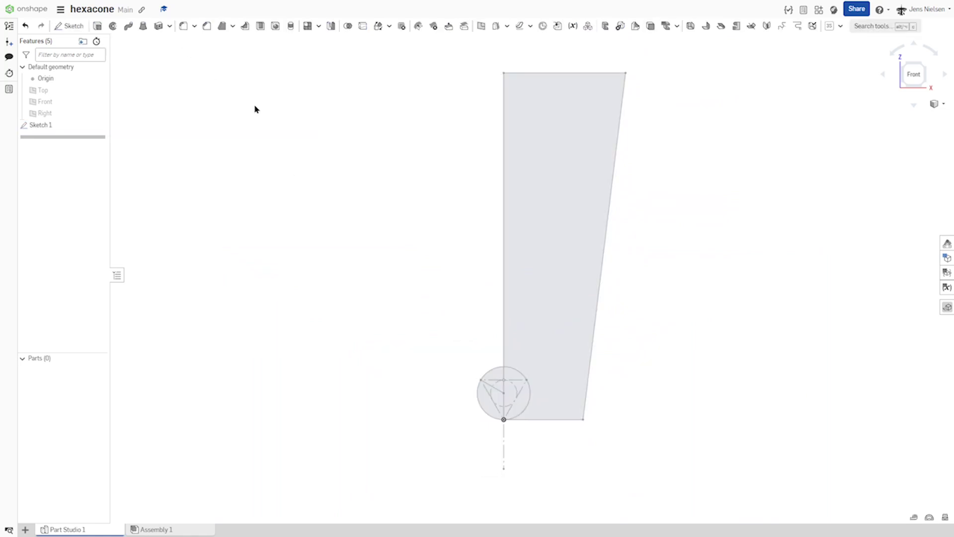
Step: Revolve the profile's slanted edge as a new full surface around the sketch's vertical line
{"action": "left_click", "coordinate": [113, 26]}
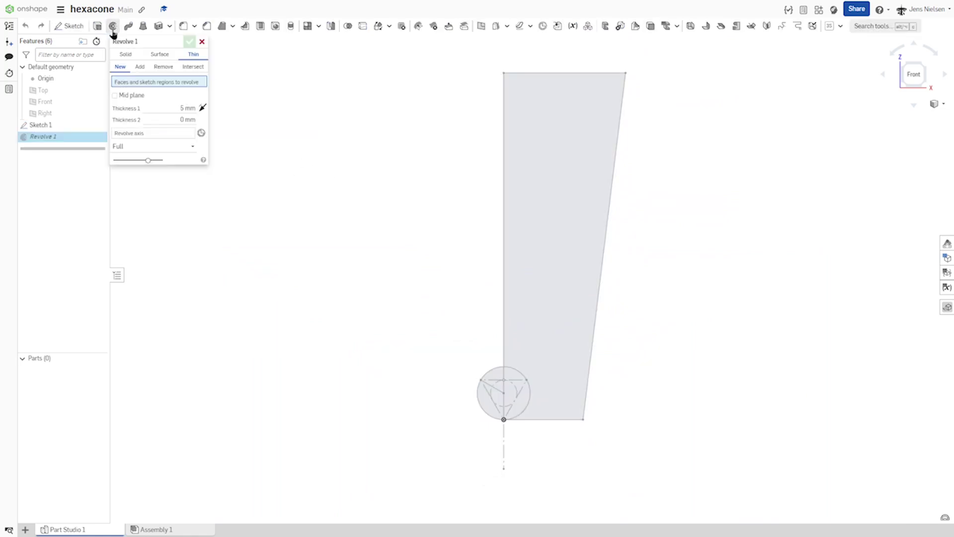
{"action": "left_click", "coordinate": [159, 55]}
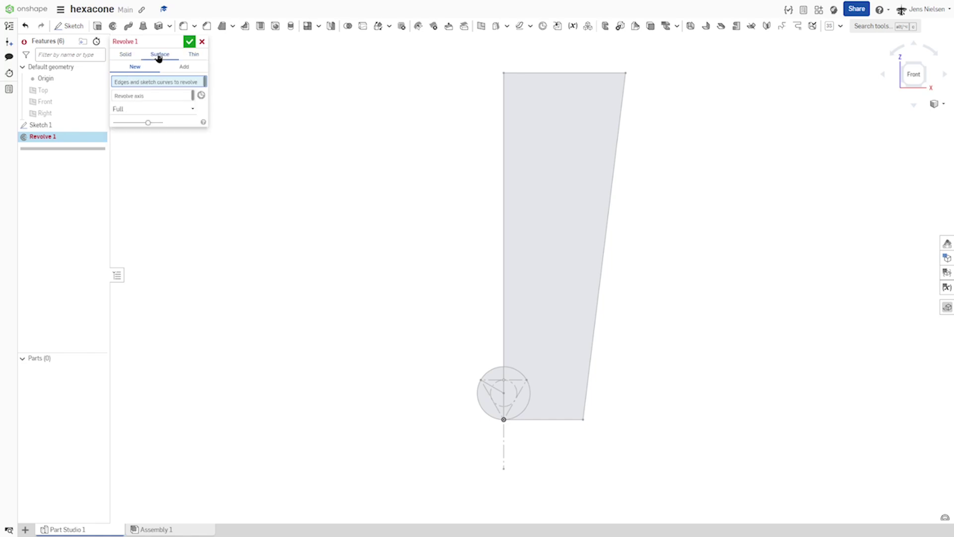
{"action": "left_click", "coordinate": [597, 301]}
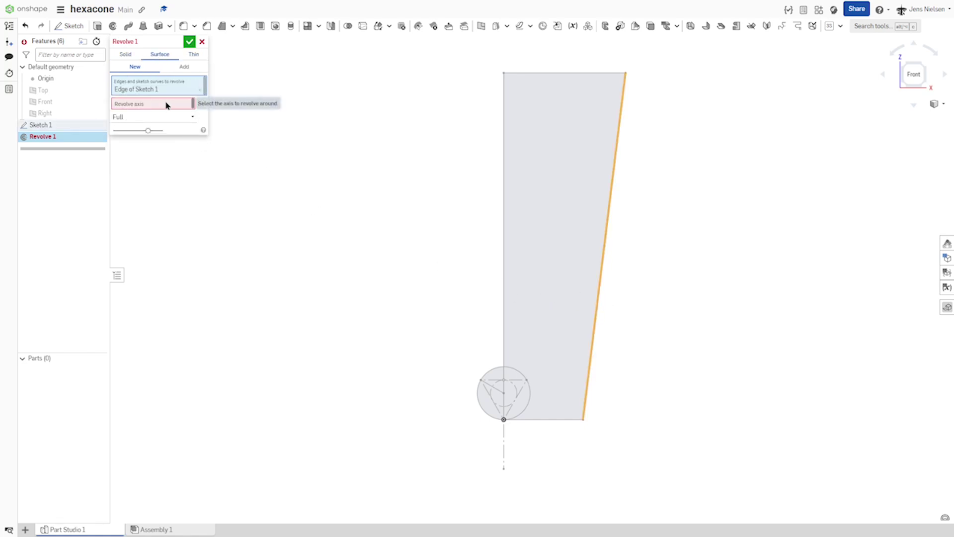
{"action": "left_click", "coordinate": [186, 103]}
{"action": "left_click", "coordinate": [503, 298]}
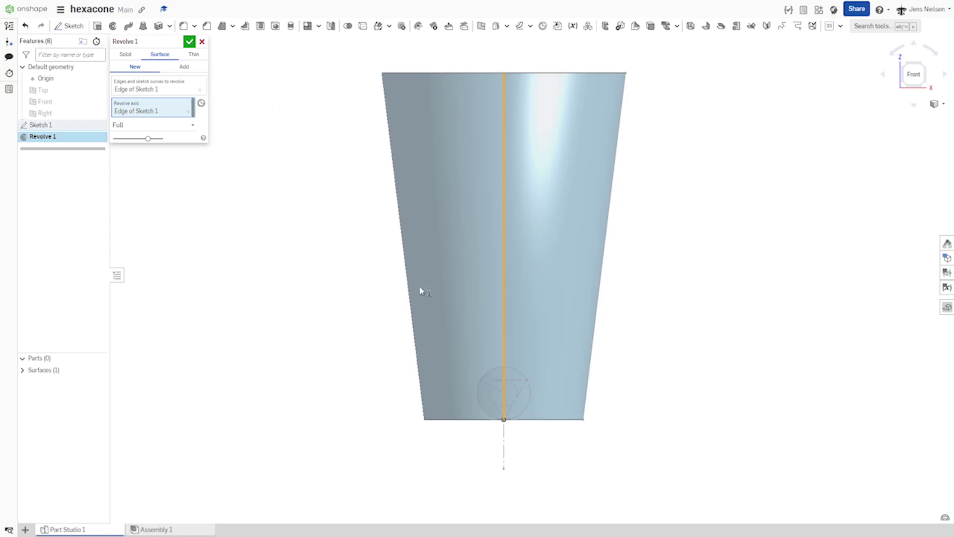
{"action": "key", "text": "Down"}
{"action": "key", "text": "Down"}
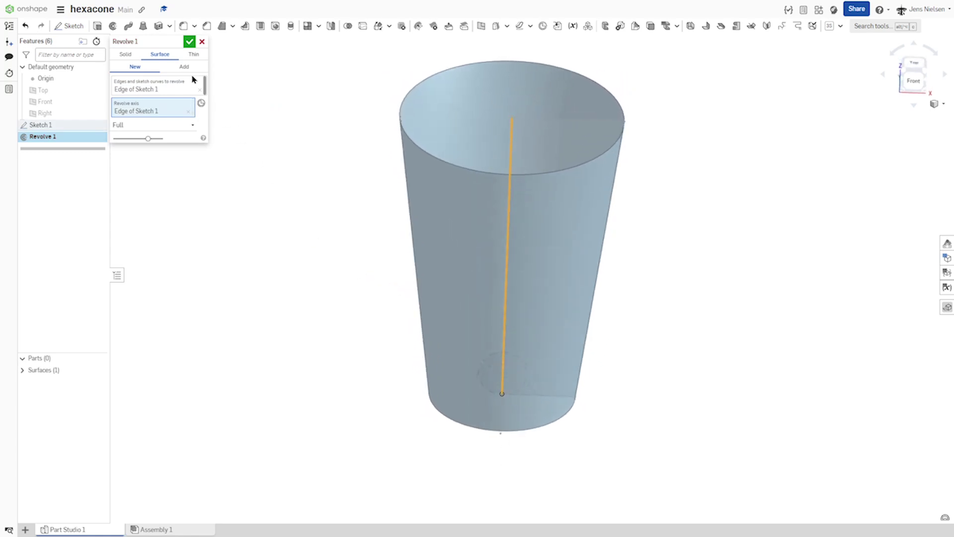
{"action": "left_click", "coordinate": [190, 41]}
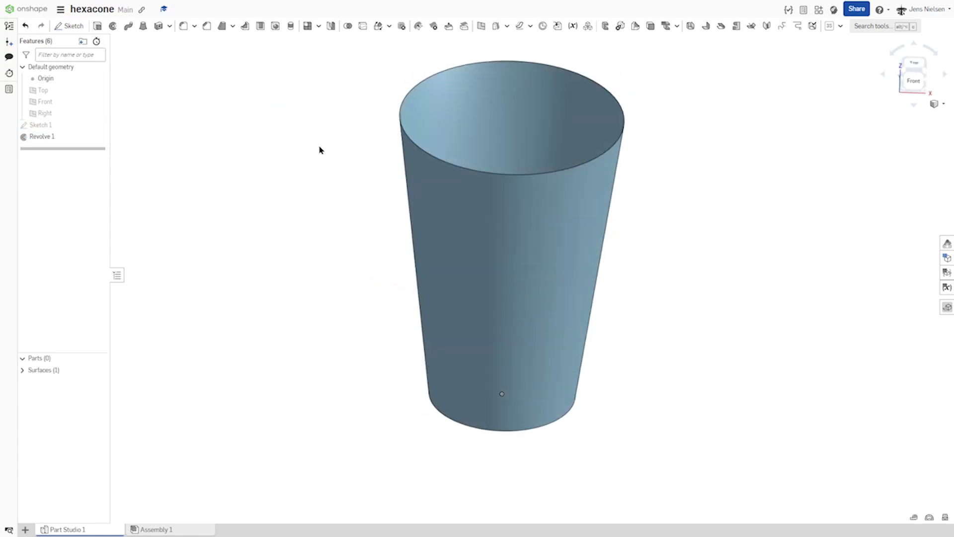
Step: Split the cone's face with the sketched 22 mm circle, projected along the sketch plane direction
{"action": "left_click", "coordinate": [363, 26]}
{"action": "left_click", "coordinate": [183, 57]}
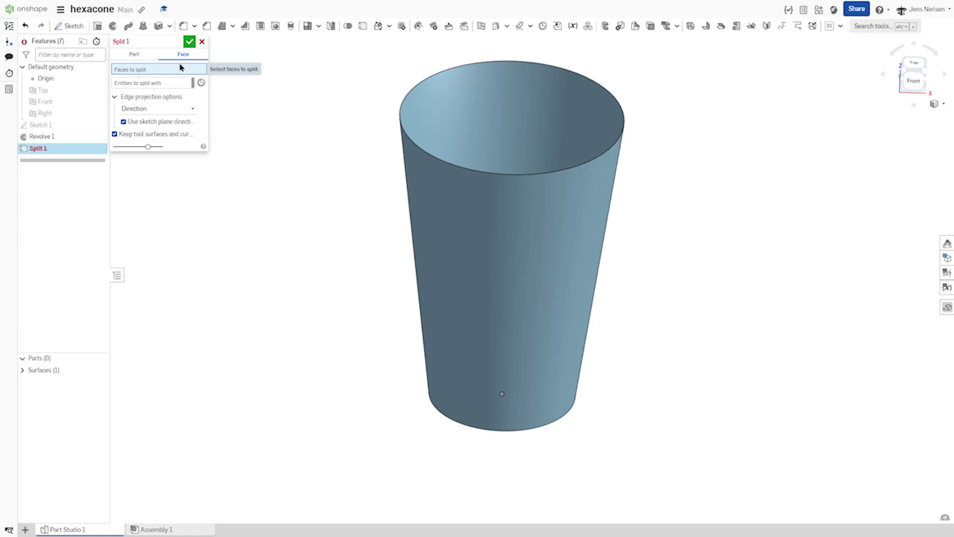
{"action": "left_click", "coordinate": [478, 288]}
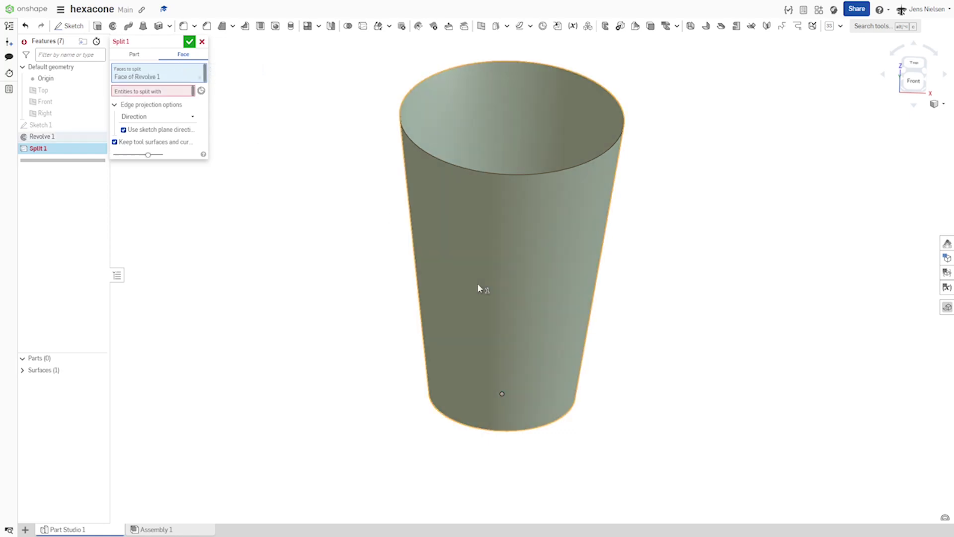
{"action": "left_click", "coordinate": [170, 91]}
{"action": "mouse_move", "coordinate": [314, 294]}
{"action": "right_mouse_down"}
{"action": "mouse_move", "coordinate": [351, 316]}
{"action": "mouse_move", "coordinate": [532, 353]}
{"action": "mouse_move", "coordinate": [518, 424]}
{"action": "right_mouse_up"}
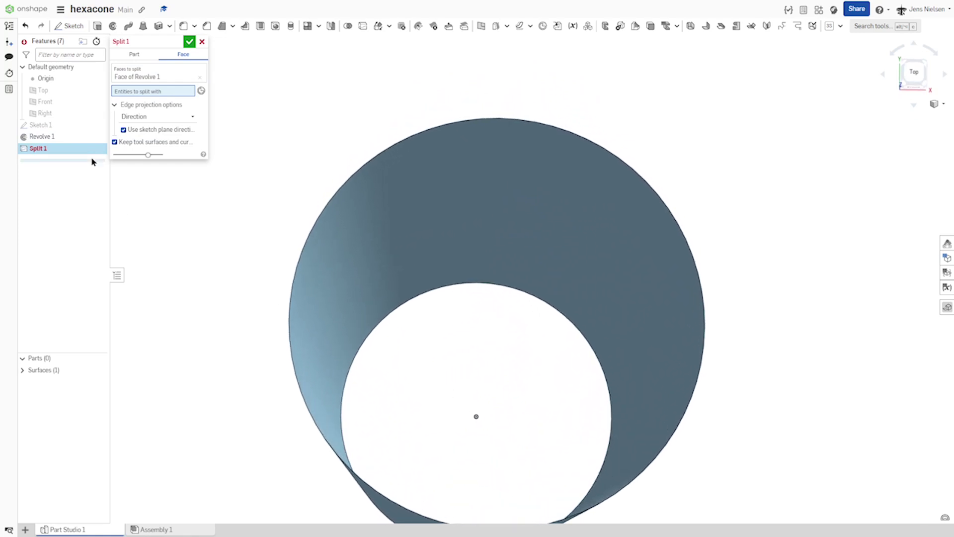
{"action": "left_click", "coordinate": [97, 126]}
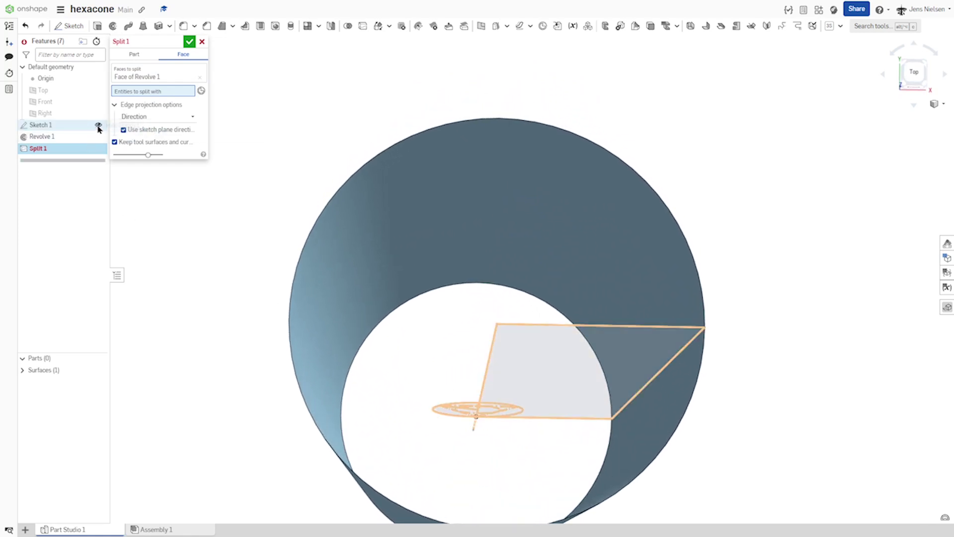
{"action": "left_click", "coordinate": [434, 413]}
{"action": "mouse_move", "coordinate": [434, 414]}
{"action": "right_mouse_down"}
{"action": "mouse_move", "coordinate": [415, 362]}
{"action": "mouse_move", "coordinate": [357, 289]}
{"action": "mouse_move", "coordinate": [354, 296]}
{"action": "mouse_move", "coordinate": [328, 218]}
{"action": "right_mouse_up"}
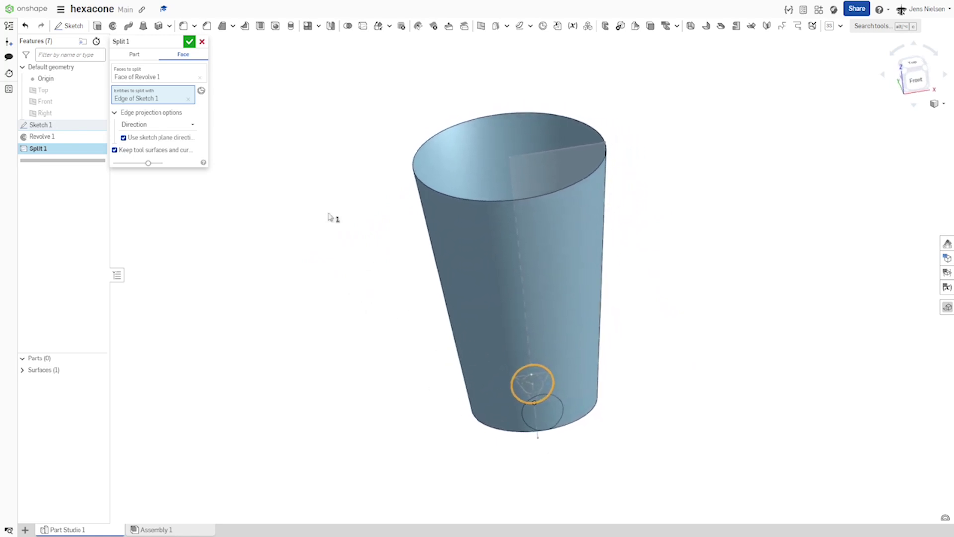
{"action": "left_click", "coordinate": [190, 42]}
Step: Delete the large cone face and the rear circular face with Leave open, keeping only the front circular patch
{"action": "right_click_drag", "start_coordinate": [343, 154], "coordinate": [335, 214]}
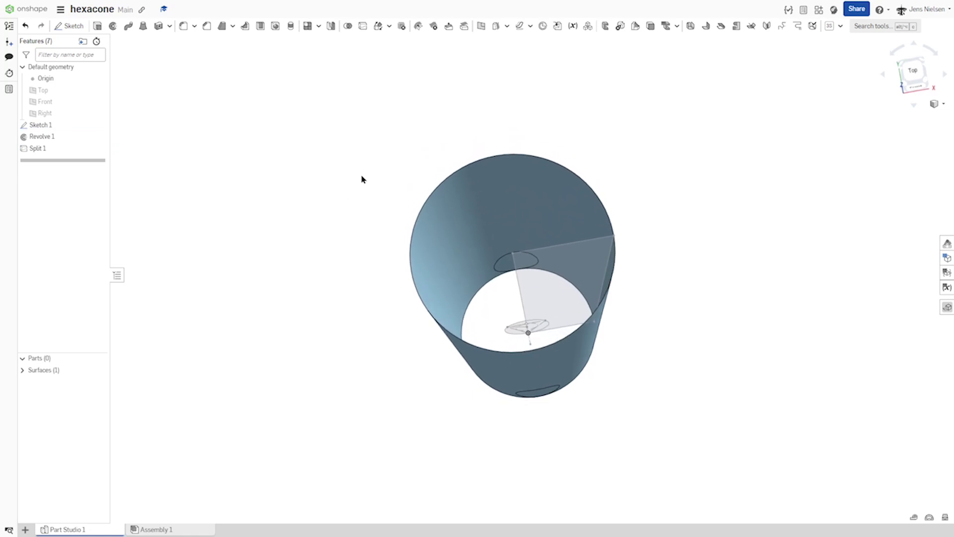
{"action": "left_click", "coordinate": [433, 26]}
{"action": "left_click", "coordinate": [462, 226]}
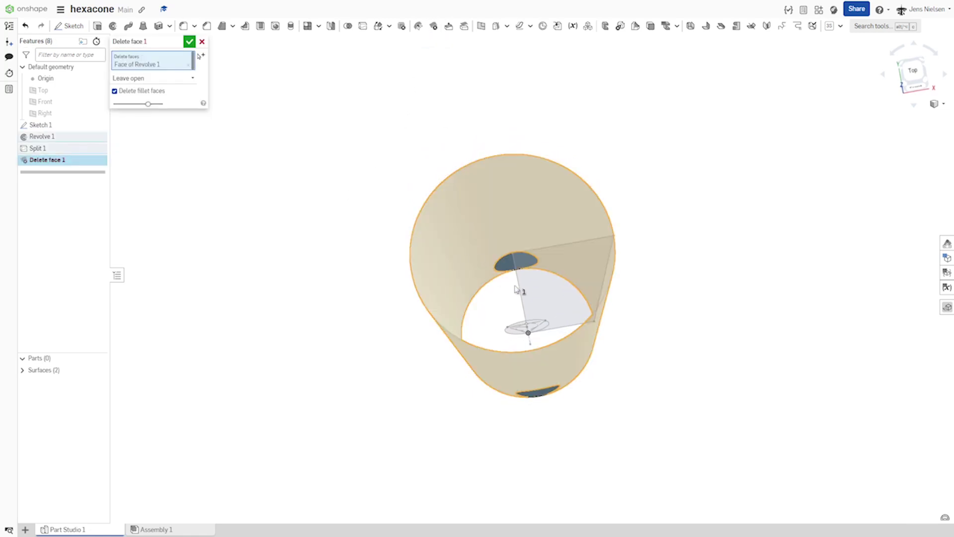
{"action": "left_click", "coordinate": [508, 265]}
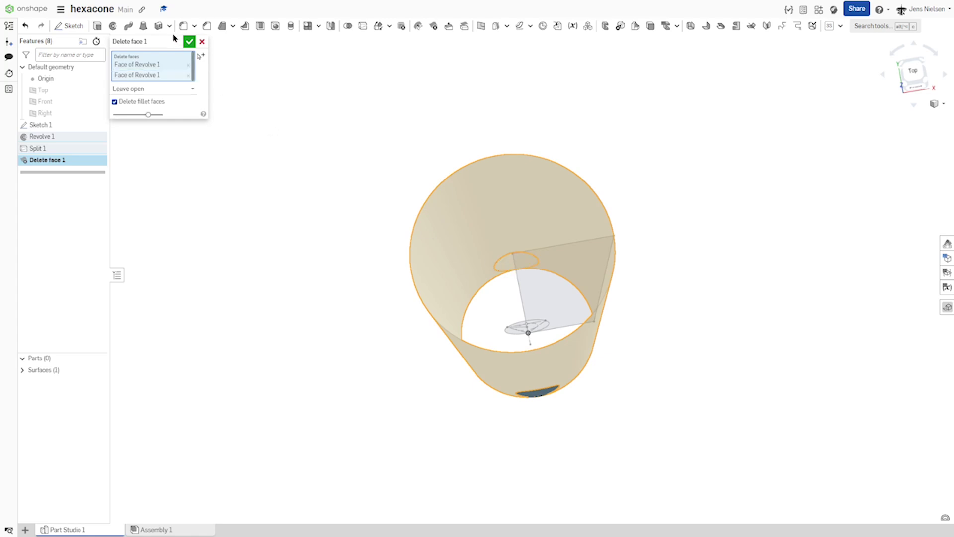
{"action": "left_click", "coordinate": [190, 41]}
Step: Start a new sketch on the Right plane
{"action": "right_click_drag", "start_coordinate": [362, 170], "coordinate": [630, 331]}
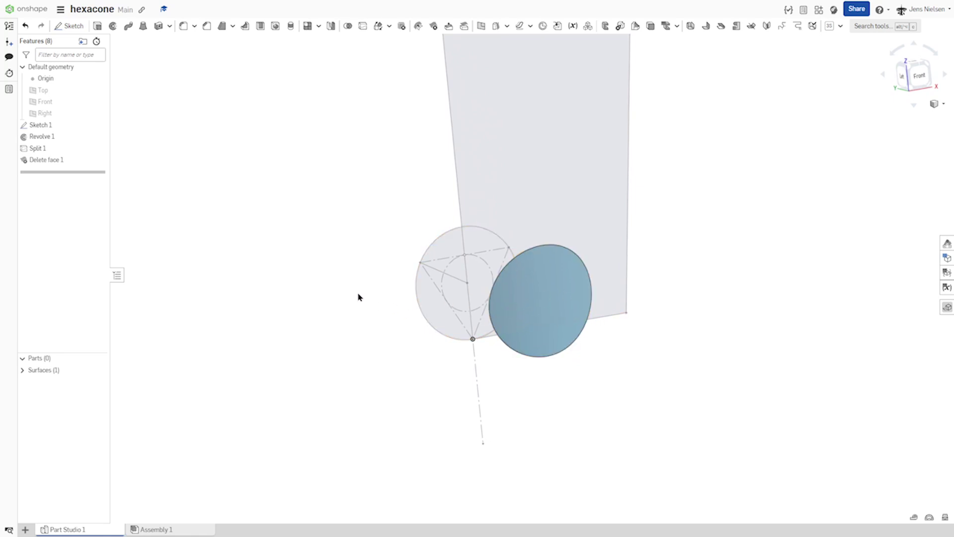
{"action": "mouse_move", "coordinate": [579, 296]}
{"action": "right_mouse_down"}
{"action": "mouse_move", "coordinate": [538, 268]}
{"action": "mouse_move", "coordinate": [517, 315]}
{"action": "right_mouse_up"}
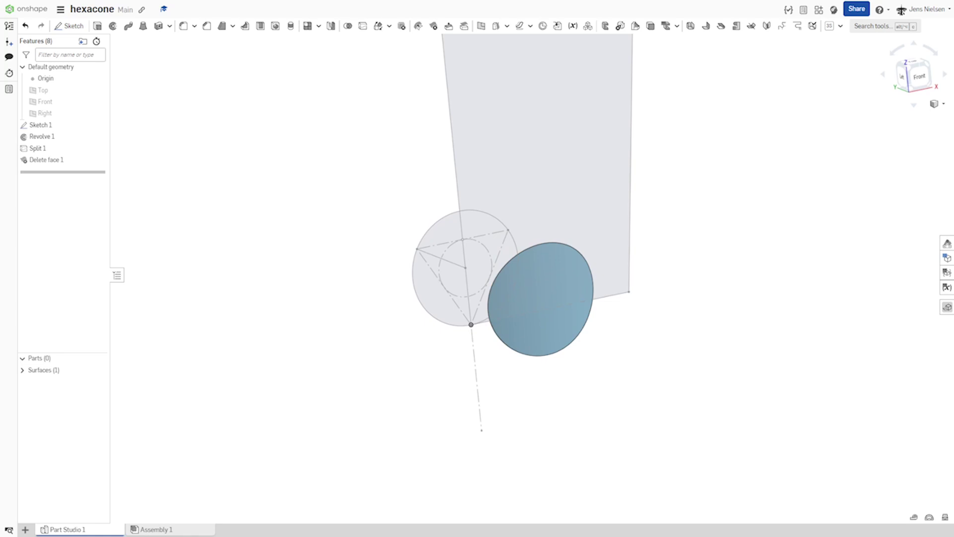
{"action": "key", "text": "s"}
{"action": "left_click", "coordinate": [686, 374]}
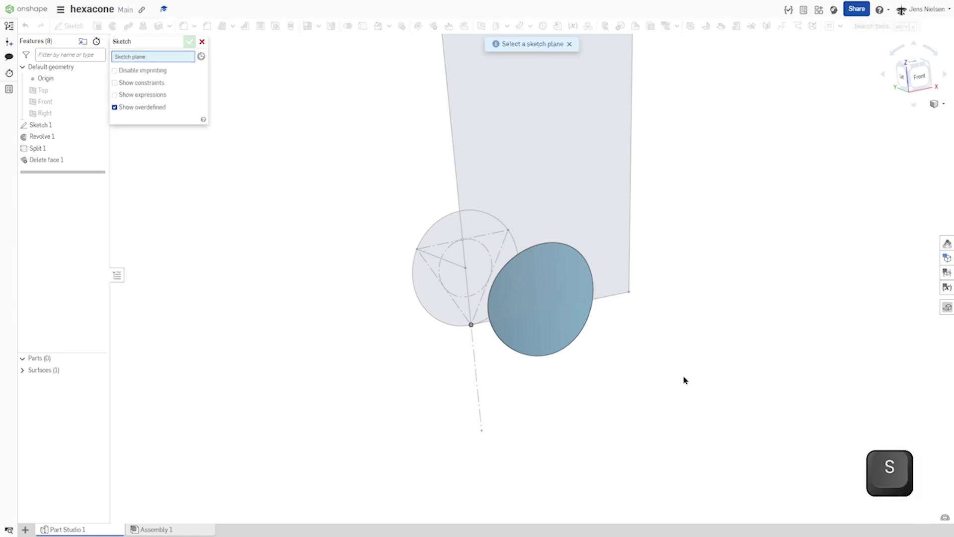
{"action": "right_click_drag", "start_coordinate": [202, 184], "coordinate": [158, 171]}
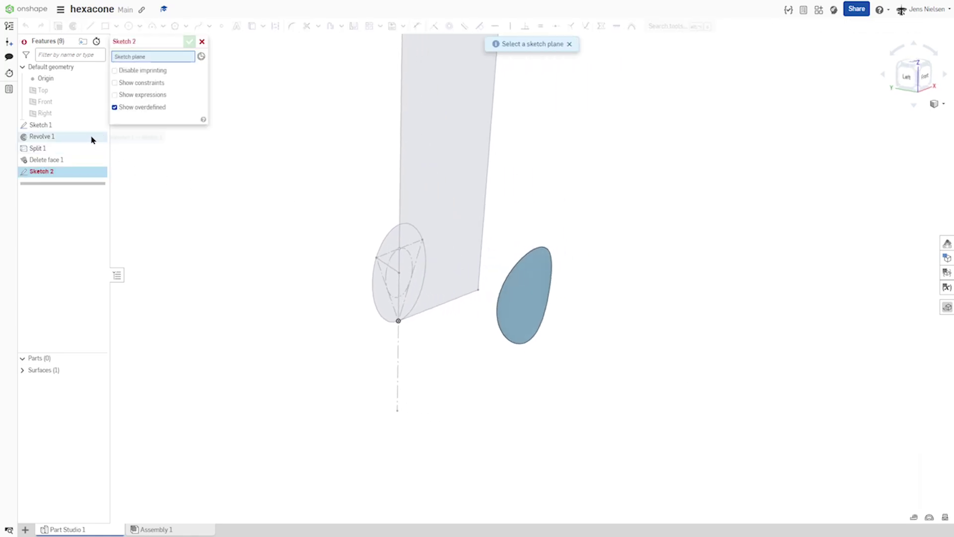
{"action": "left_click", "coordinate": [44, 113]}
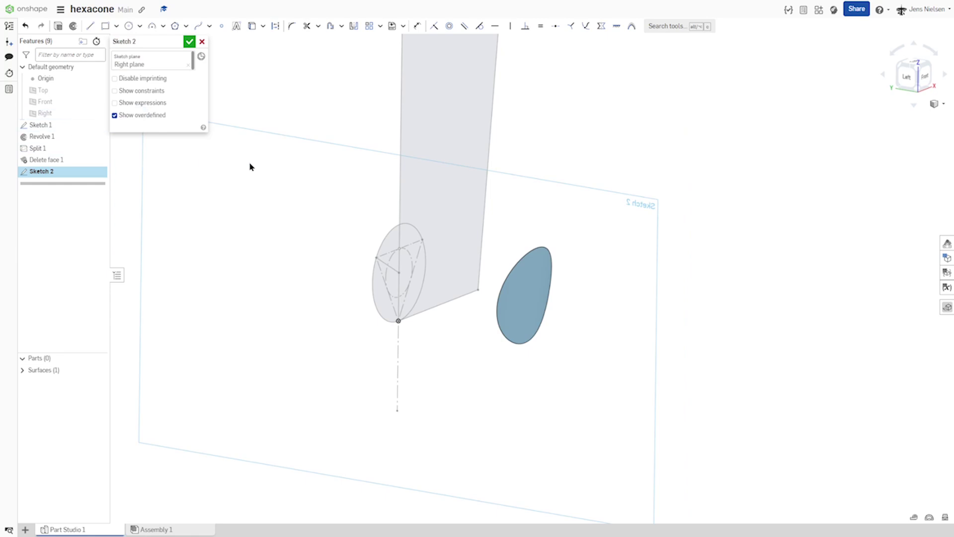
Step: Add the intersection curve of the circular surface patch with the sketch plane
{"action": "left_click", "coordinate": [263, 26]}
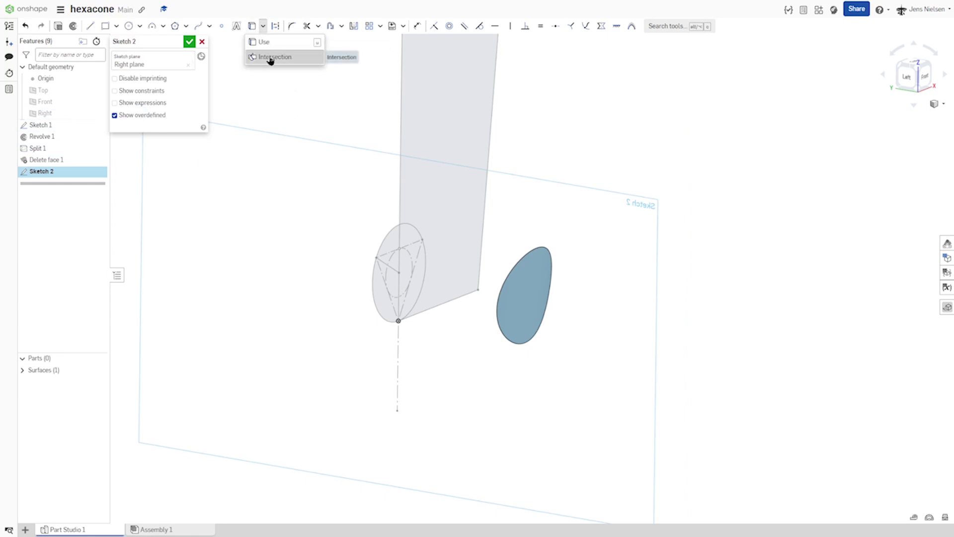
{"action": "left_click", "coordinate": [270, 58]}
{"action": "left_click", "coordinate": [530, 307]}
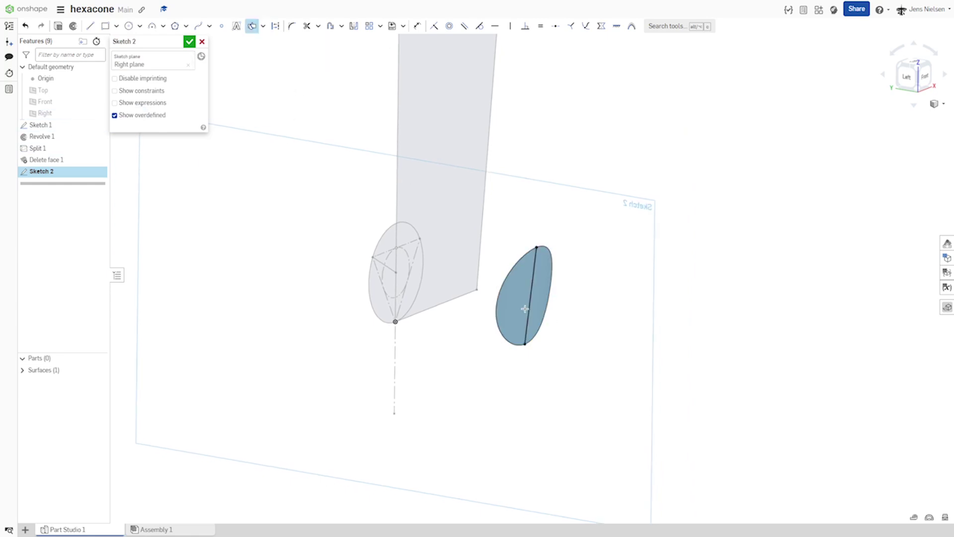
Step: Draw a line from the intersection line's midpoint inward toward the cone's axis
{"action": "right_click_drag", "start_coordinate": [604, 323], "coordinate": [620, 326]}
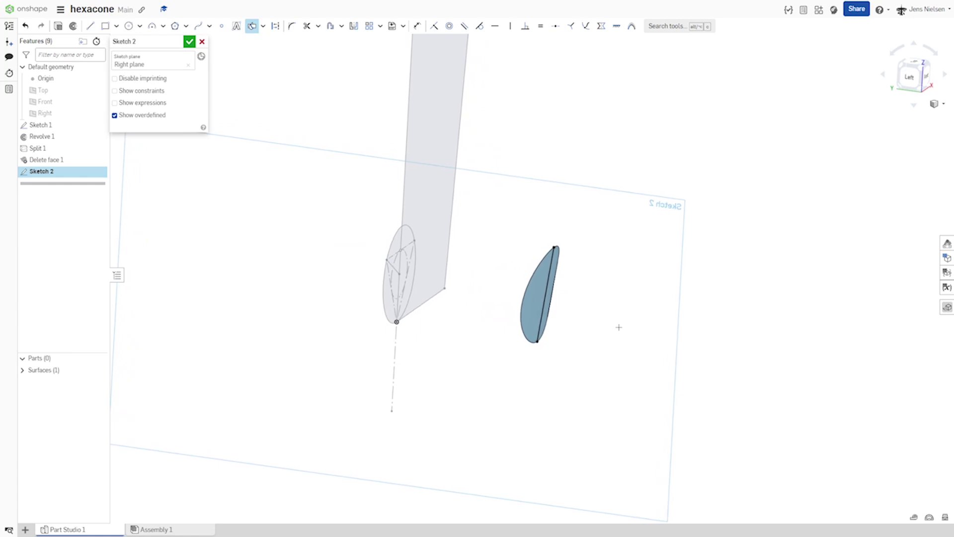
{"action": "key", "text": "l"}
{"action": "key", "text": "l"}
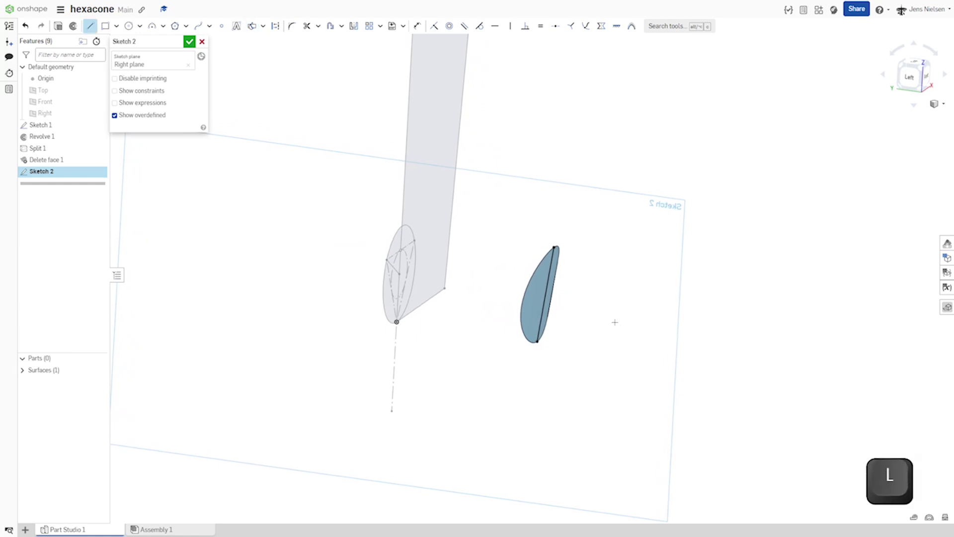
{"action": "left_click", "coordinate": [548, 292]}
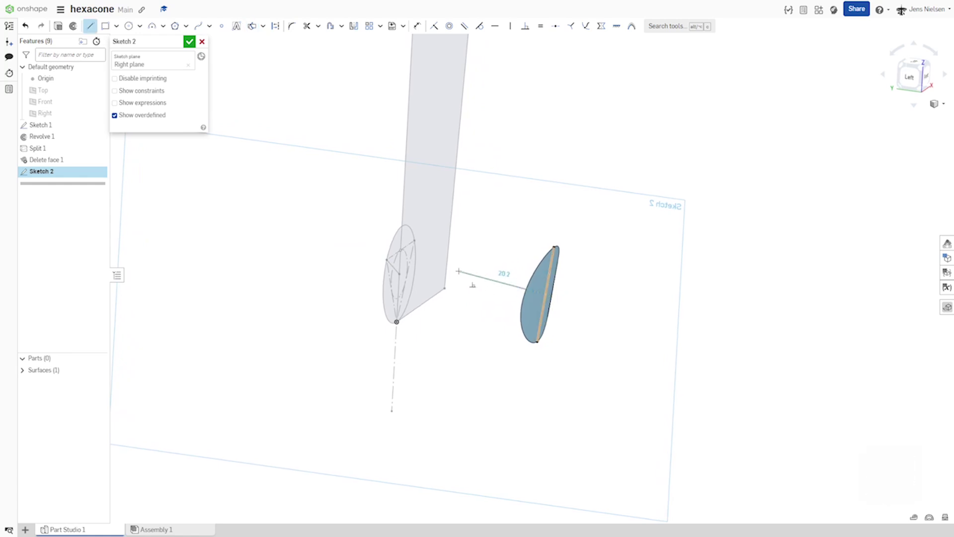
{"action": "left_click", "coordinate": [427, 255]}
{"action": "key", "text": "Escape"}
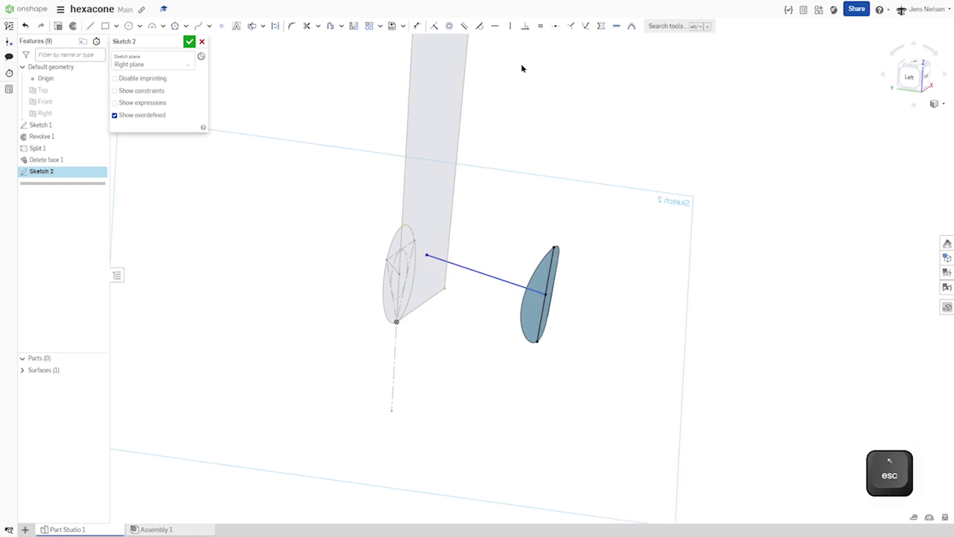
Step: Constrain the new line perpendicular to the intersection line across the circular patch
{"action": "left_click", "coordinate": [524, 27]}
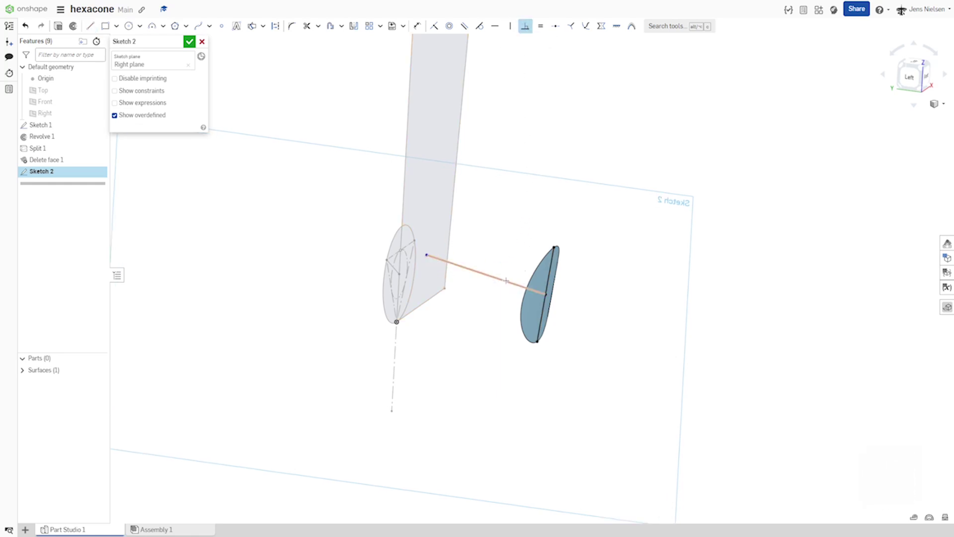
{"action": "left_click", "coordinate": [527, 279]}
{"action": "left_click", "coordinate": [557, 287]}
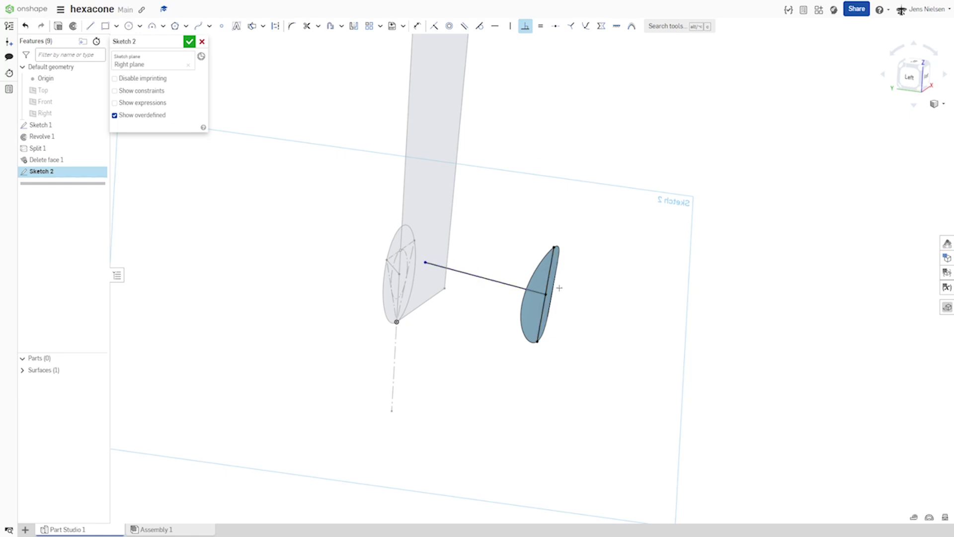
{"action": "right_click_drag", "start_coordinate": [611, 307], "coordinate": [611, 301]}
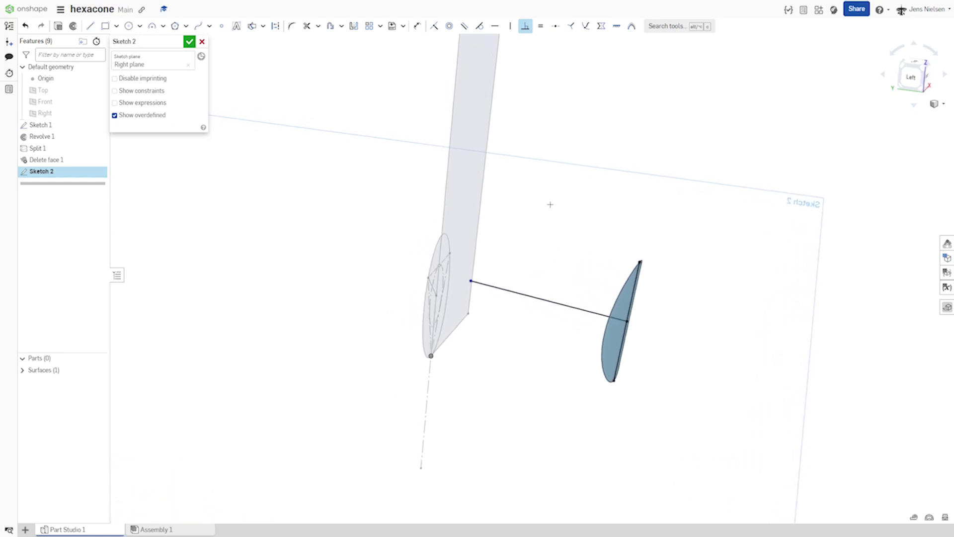
Step: Make the perpendicular line's free inner endpoint coincident with the cone's central axis line
{"action": "key", "text": "i"}
{"action": "left_click", "coordinate": [471, 281]}
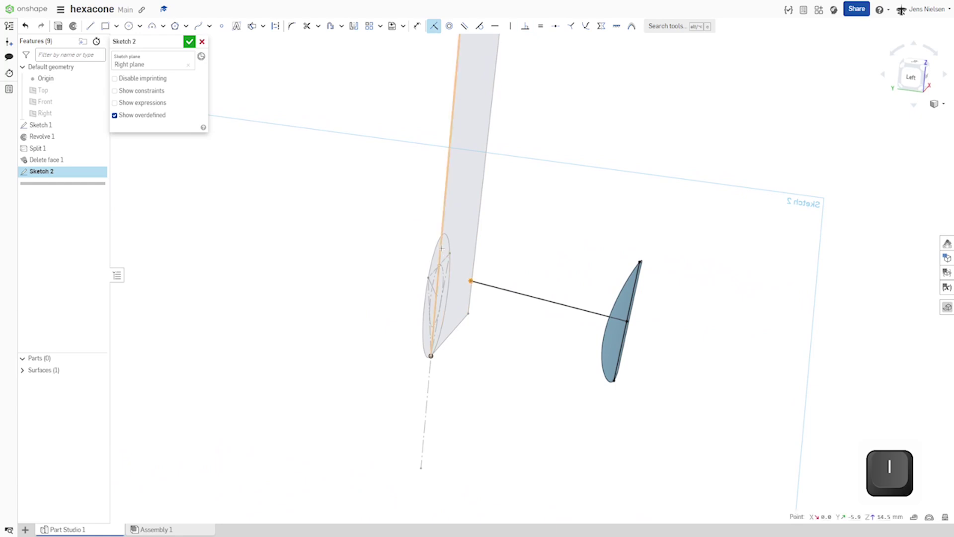
{"action": "left_click", "coordinate": [445, 208]}
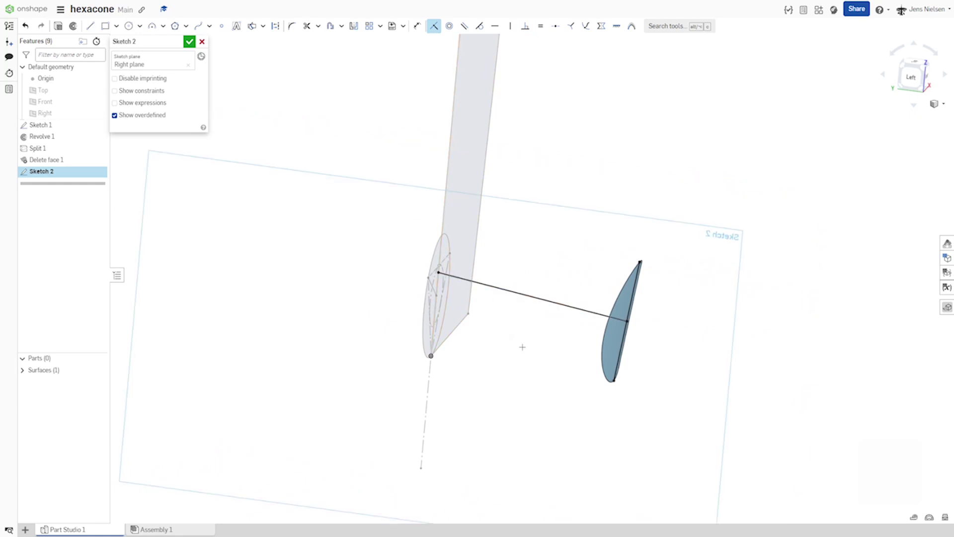
Step: Draw an outward-bulging arc between the intersection line's two endpoints with a 22 mm radius and finish the sketch
{"action": "scroll", "coordinate": [679, 377], "scroll_direction": "down", "scroll_amount": 1}
{"action": "right_click_drag", "start_coordinate": [680, 377], "coordinate": [675, 375]}
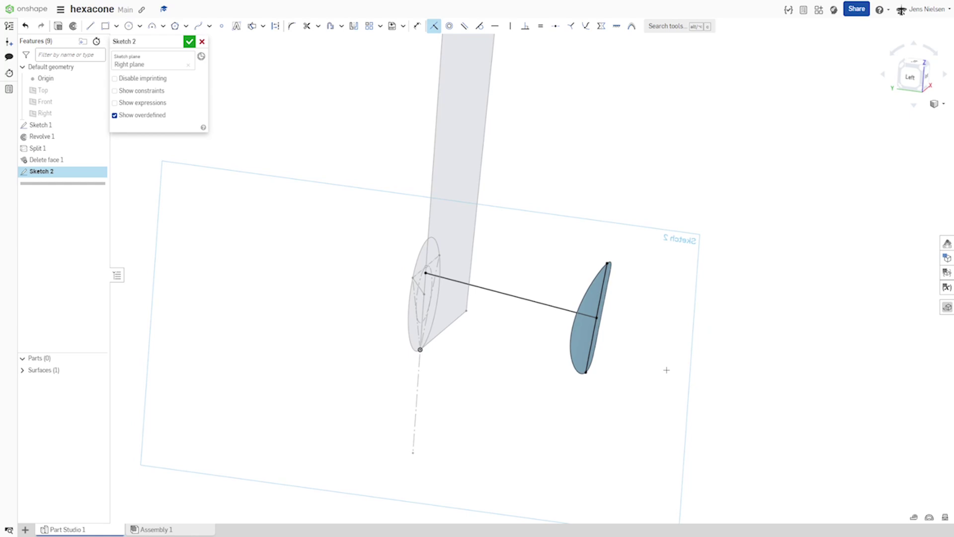
{"action": "key", "text": "a"}
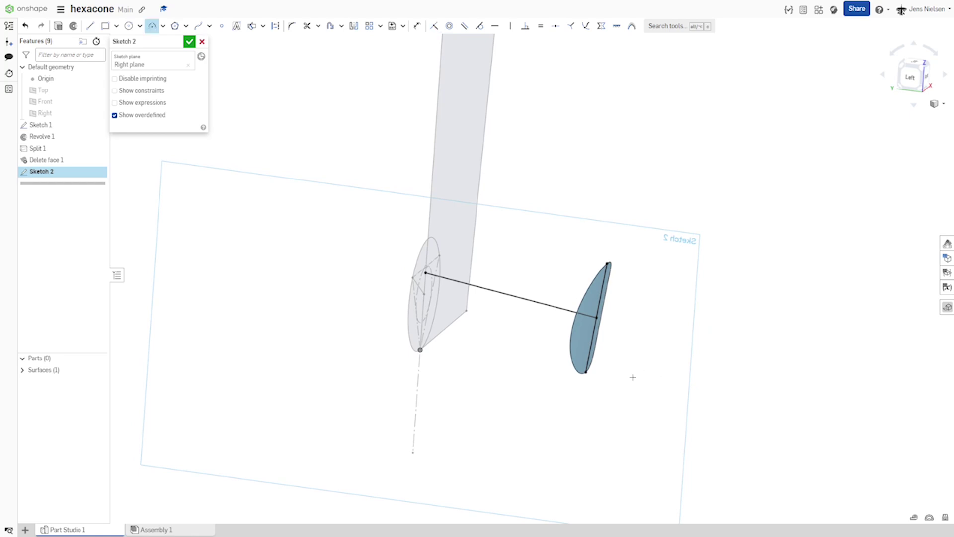
{"action": "left_click", "coordinate": [587, 374]}
{"action": "left_click", "coordinate": [608, 265]}
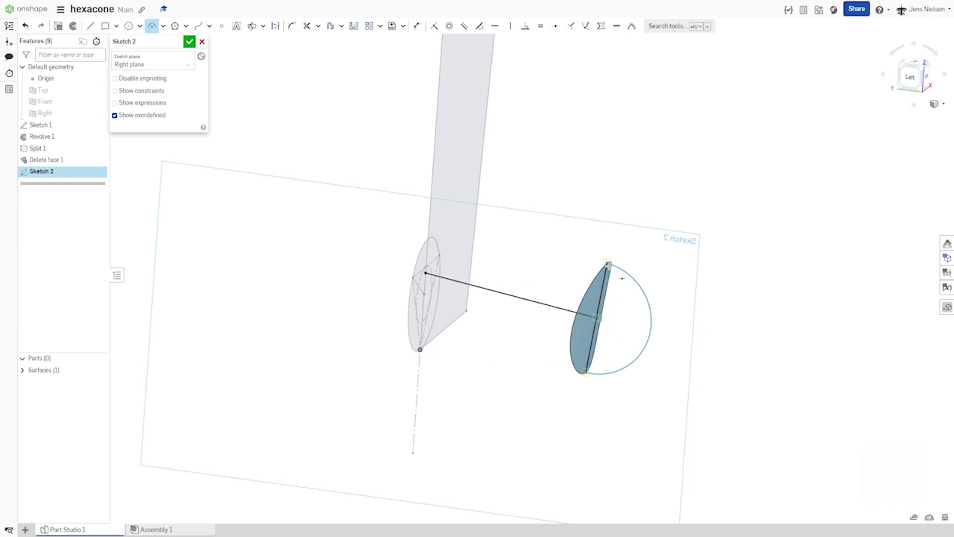
{"action": "left_click", "coordinate": [617, 284]}
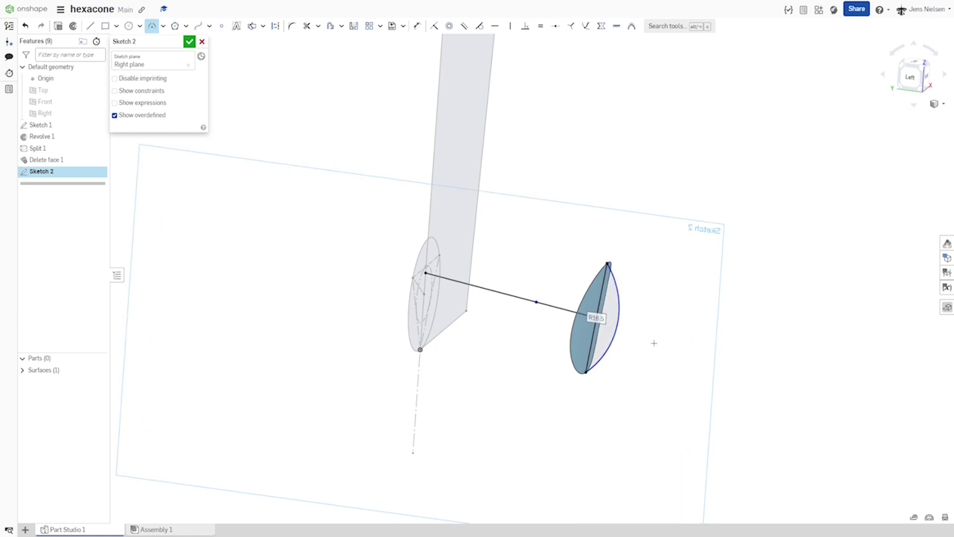
{"action": "type", "text": "22"}
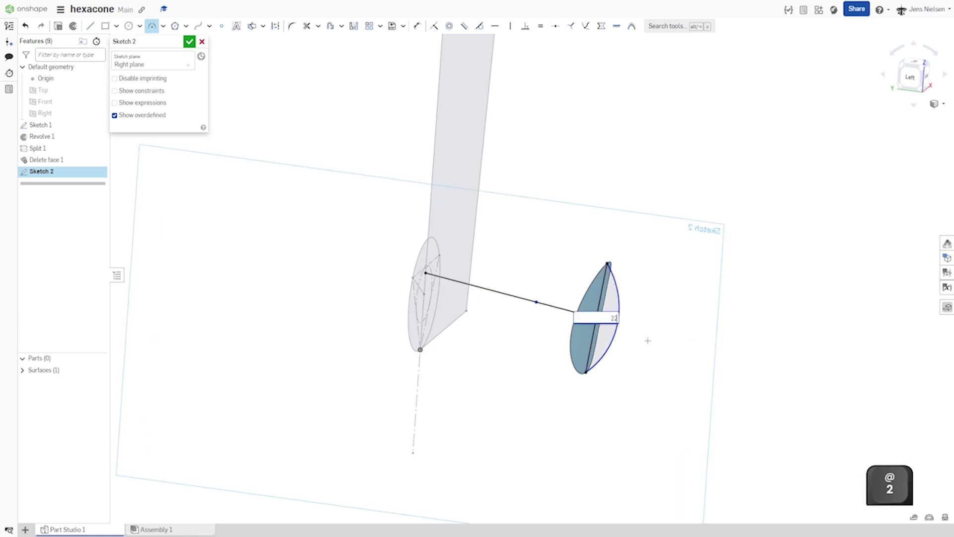
{"action": "key", "text": "Return"}
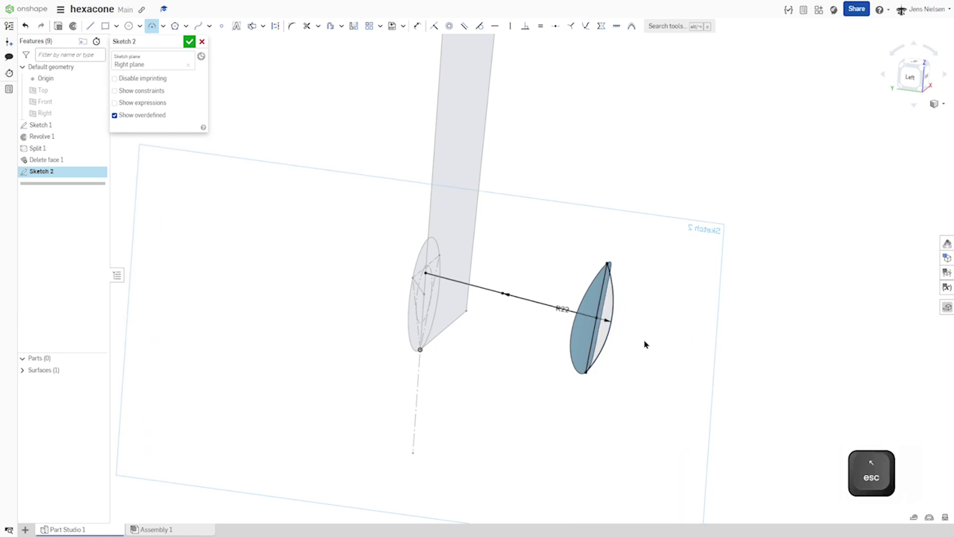
{"action": "key", "text": "Escape"}
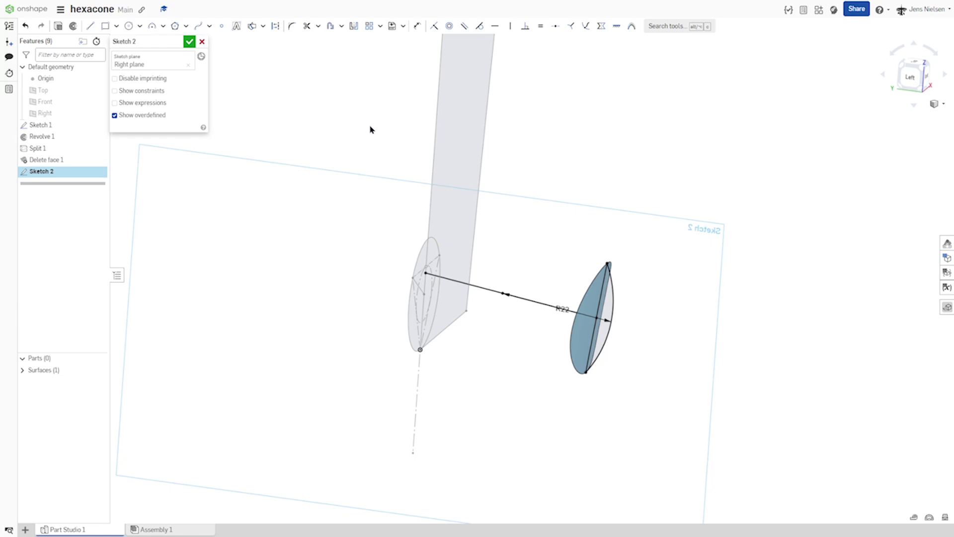
{"action": "left_click", "coordinate": [190, 42]}
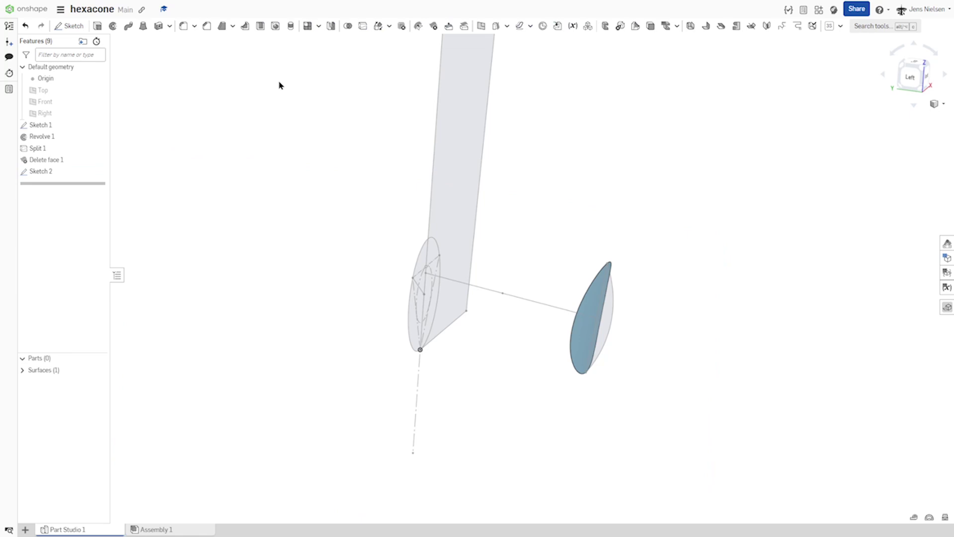
Step: Create a Fill surface bounded by the outer edge of the circular cone patch
{"action": "left_click", "coordinate": [507, 26]}
{"action": "left_click", "coordinate": [506, 72]}
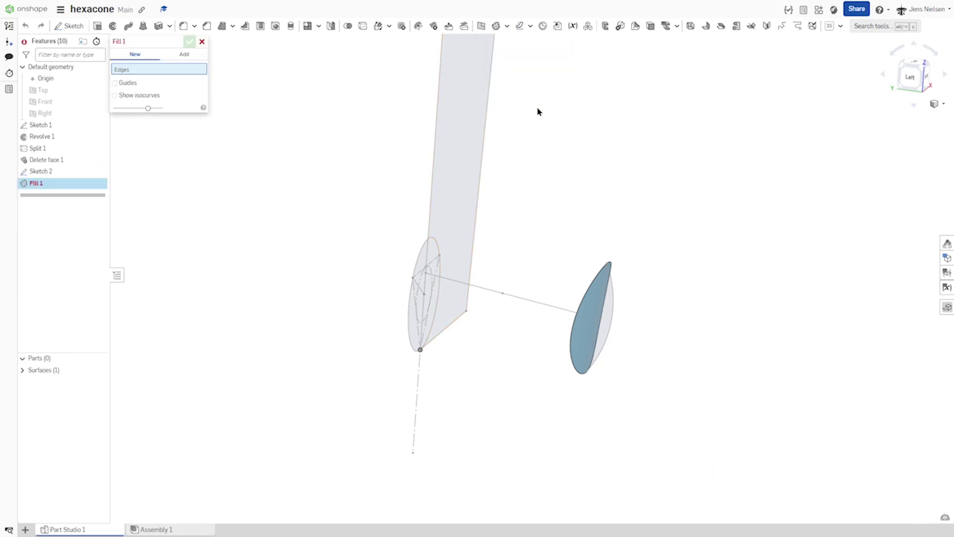
{"action": "right_click_drag", "start_coordinate": [537, 112], "coordinate": [565, 242]}
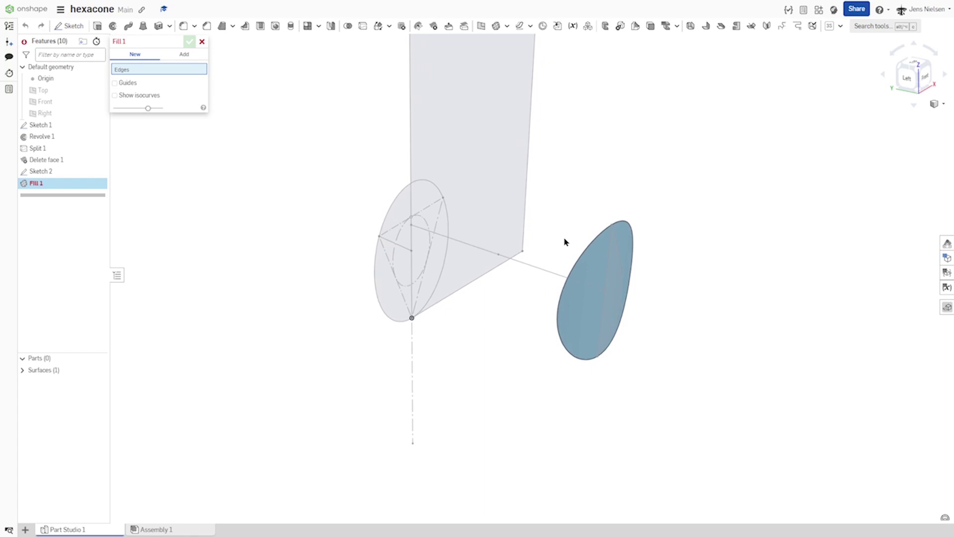
{"action": "left_click", "coordinate": [577, 264]}
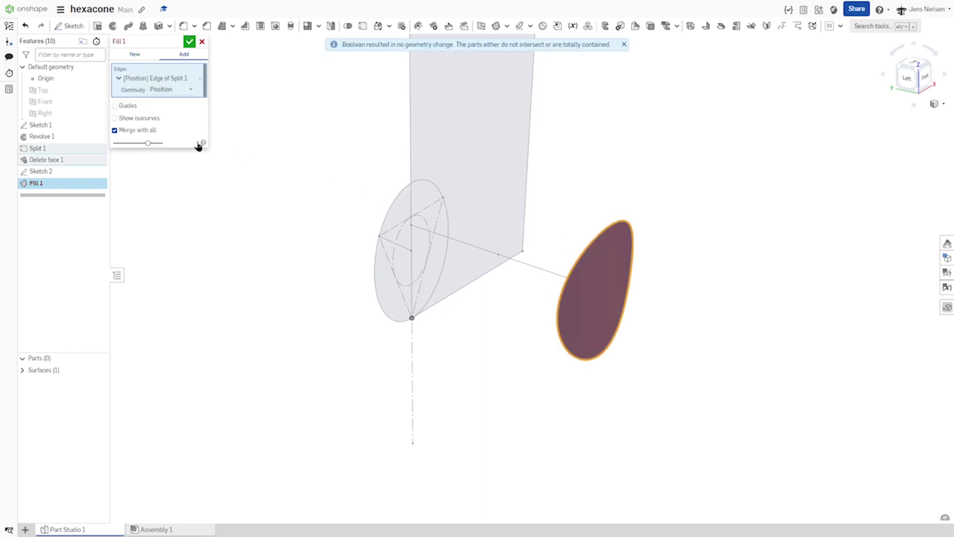
Step: Enable guides for the fill, use the sketched 22 mm arc as the guide curve, and accept the merged fill
{"action": "left_click", "coordinate": [114, 105]}
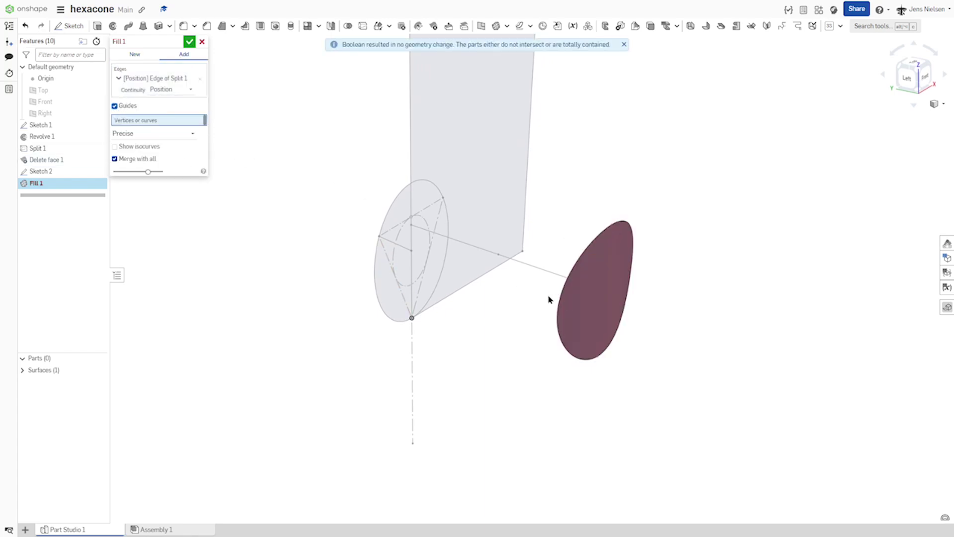
{"action": "mouse_move", "coordinate": [548, 299]}
{"action": "right_mouse_down"}
{"action": "mouse_move", "coordinate": [624, 317]}
{"action": "mouse_move", "coordinate": [604, 307]}
{"action": "right_mouse_up"}
{"action": "left_click", "coordinate": [595, 309]}
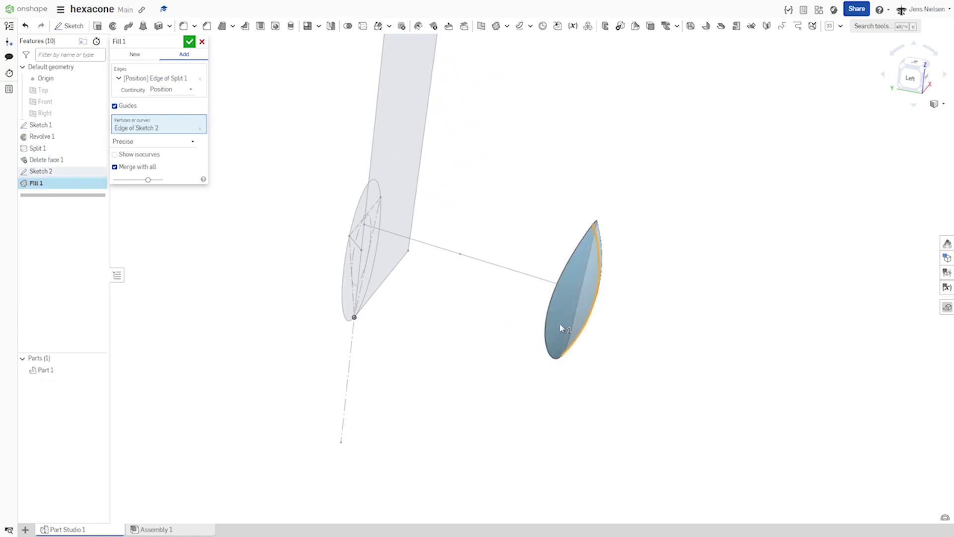
{"action": "right_click_drag", "start_coordinate": [630, 243], "coordinate": [631, 222]}
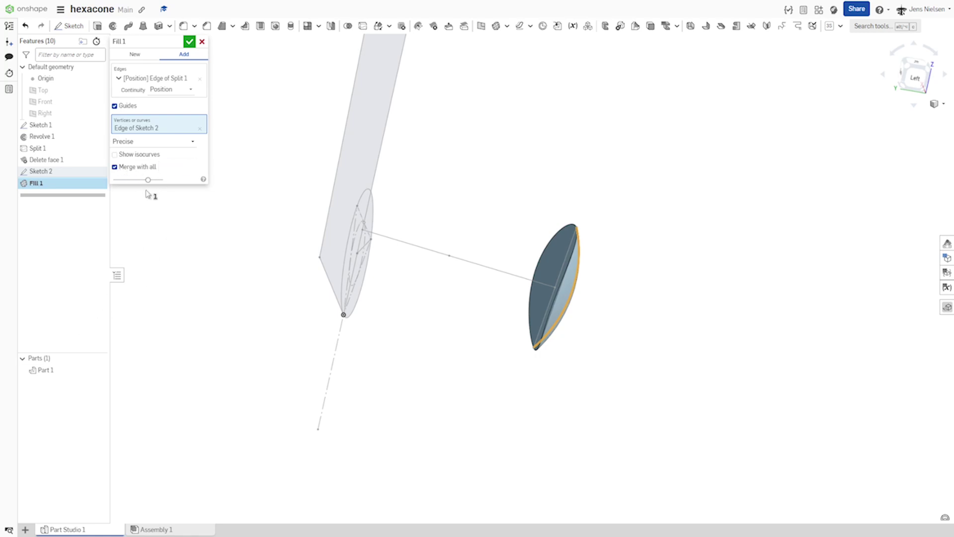
{"action": "right_click_drag", "start_coordinate": [565, 292], "coordinate": [574, 298]}
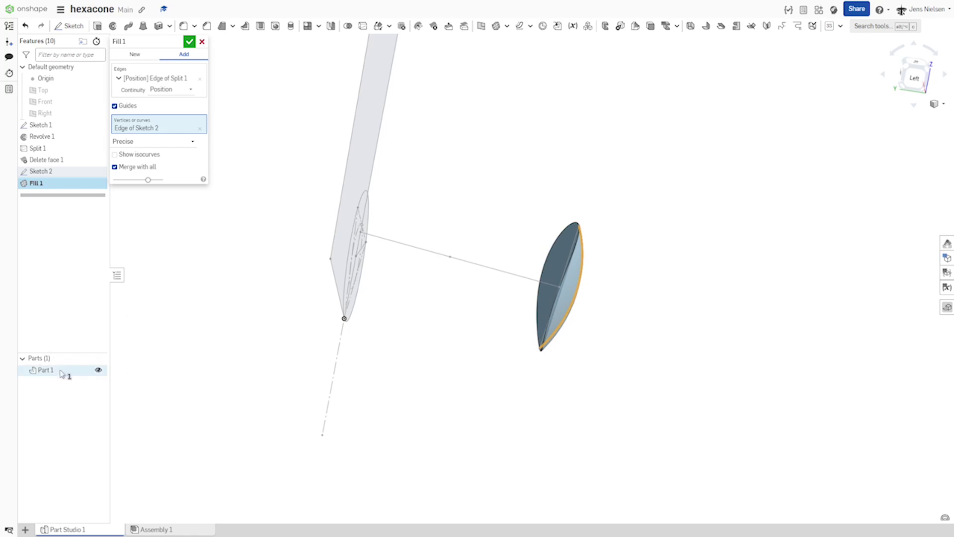
{"action": "left_click", "coordinate": [189, 42]}
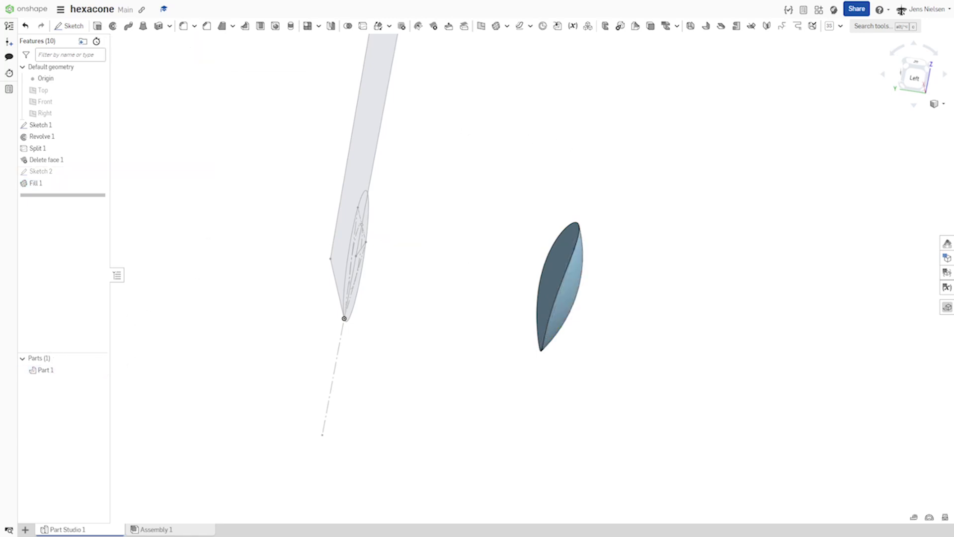
Step: Start a new sketch on the Front plane
{"action": "right_click_drag", "start_coordinate": [623, 174], "coordinate": [571, 172]}
{"action": "key", "text": "s"}
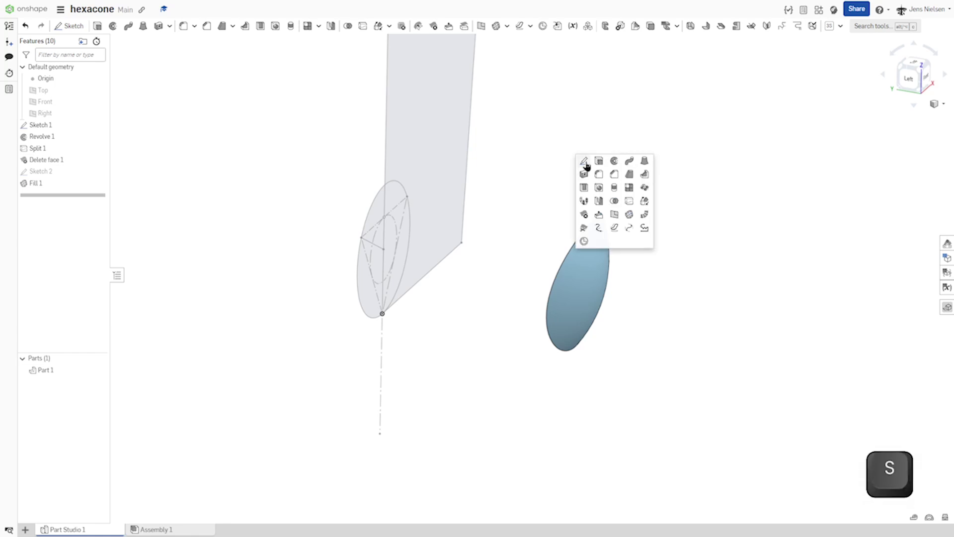
{"action": "left_click", "coordinate": [585, 164]}
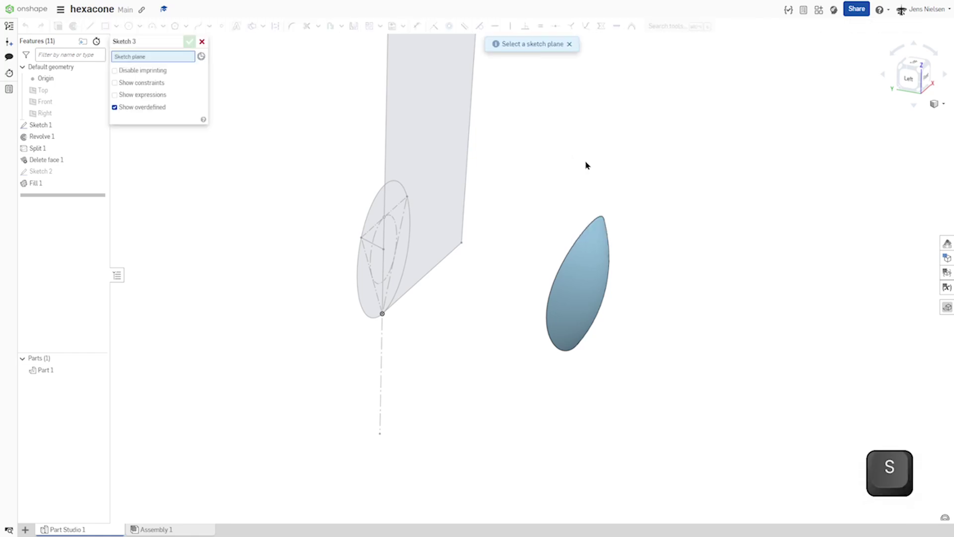
{"action": "left_click", "coordinate": [43, 102]}
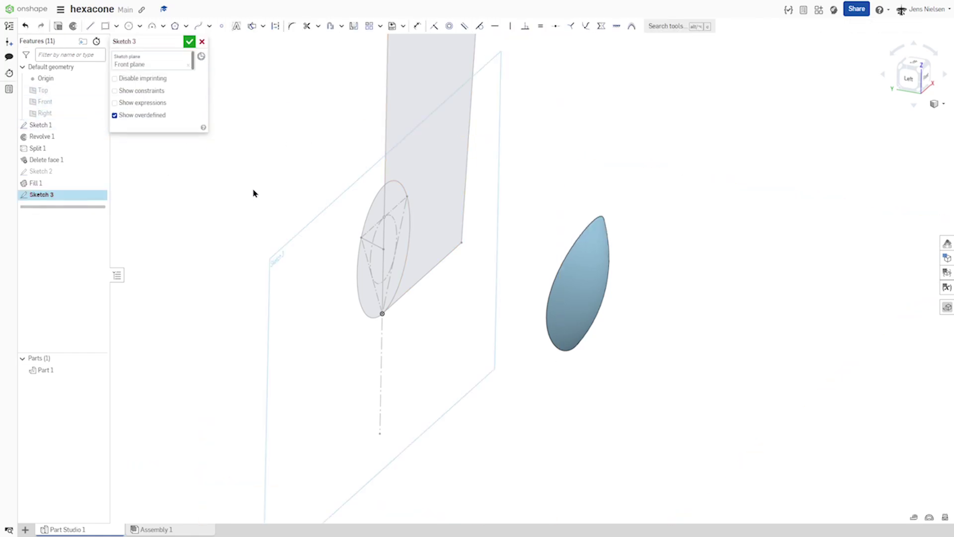
Step: Project the first sketch's large circle and its radial line into the new sketch
{"action": "key", "text": "u"}
{"action": "left_click", "coordinate": [369, 210]}
{"action": "key", "text": "n"}
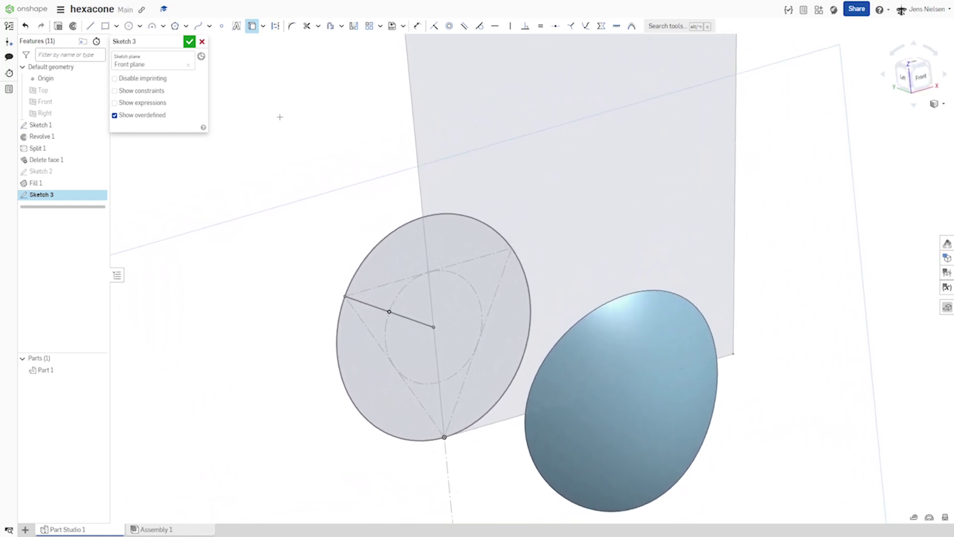
Step: Offset the projected radial line upward by 2.4 mm inside the circle
{"action": "left_click", "coordinate": [331, 30]}
{"action": "left_click", "coordinate": [330, 29]}
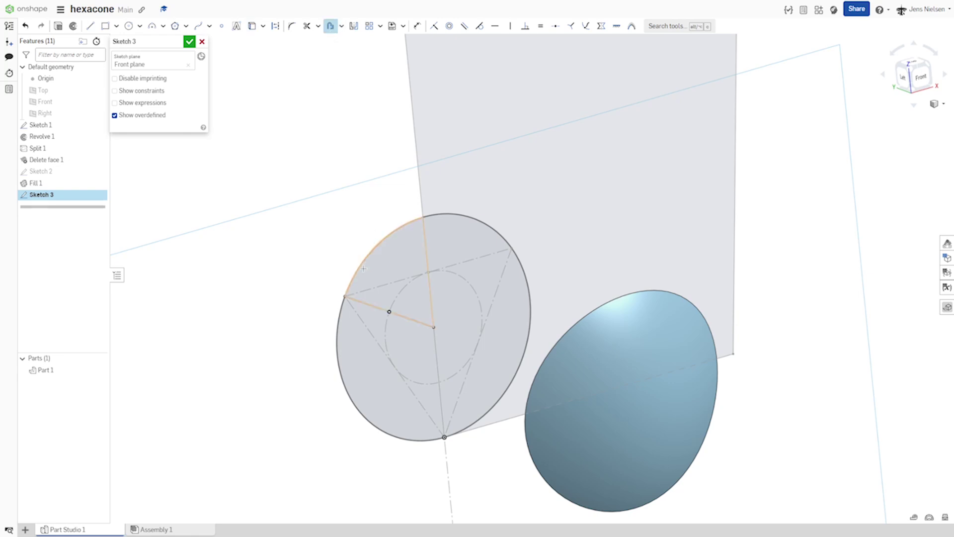
{"action": "left_click", "coordinate": [371, 308]}
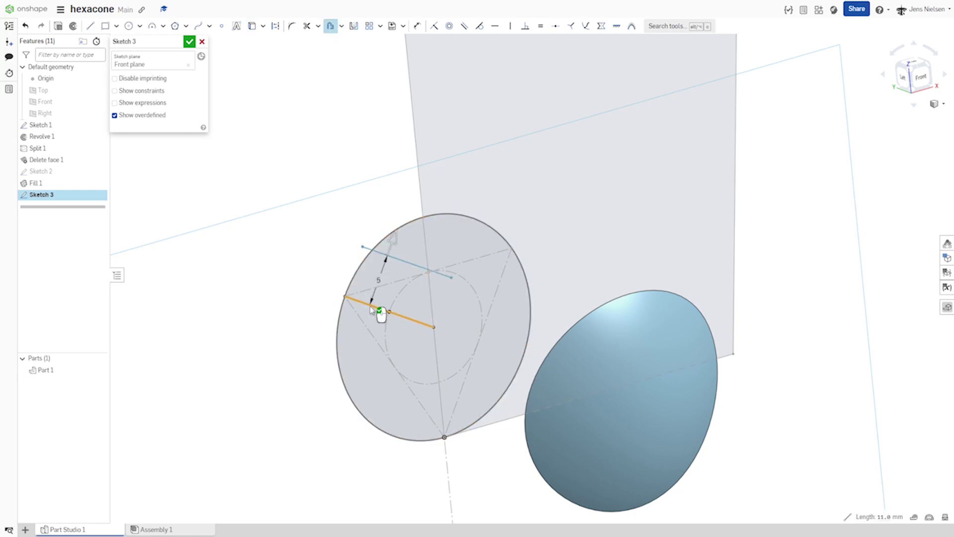
{"action": "key", "text": "Return"}
{"action": "type", "text": "2"}
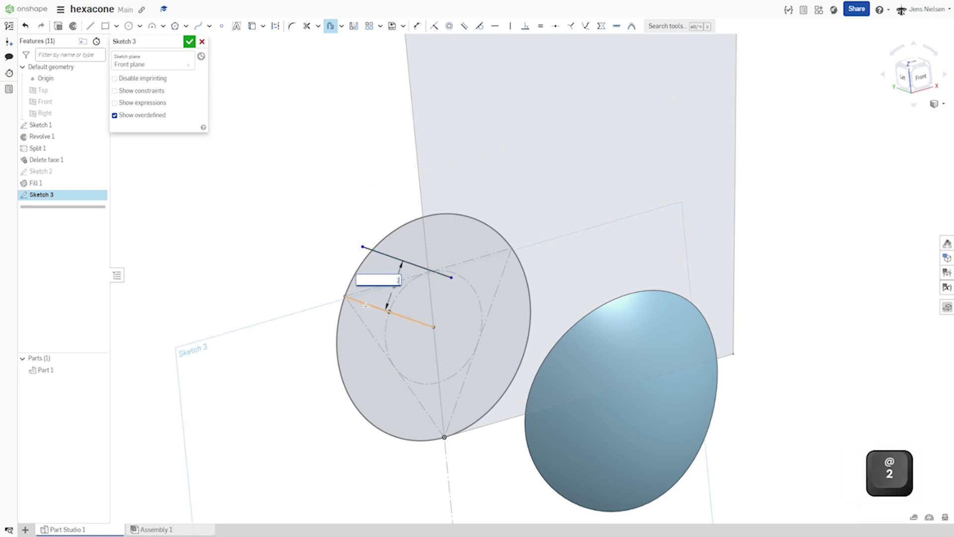
{"action": "type", "text": ".4"}
{"action": "key", "text": "Return"}
{"action": "key", "text": "Escape"}
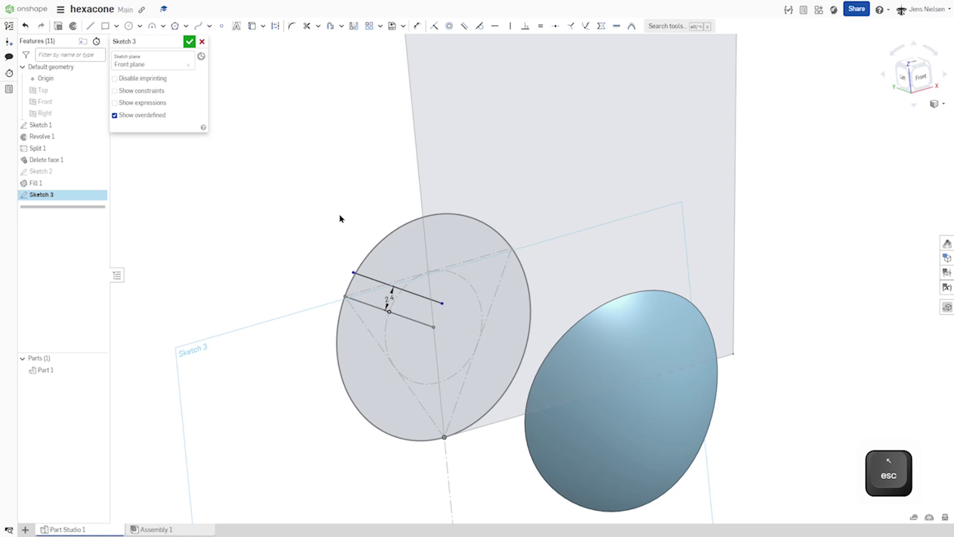
Step: Convert the projected radial line to construction geometry
{"action": "left_click", "coordinate": [370, 305]}
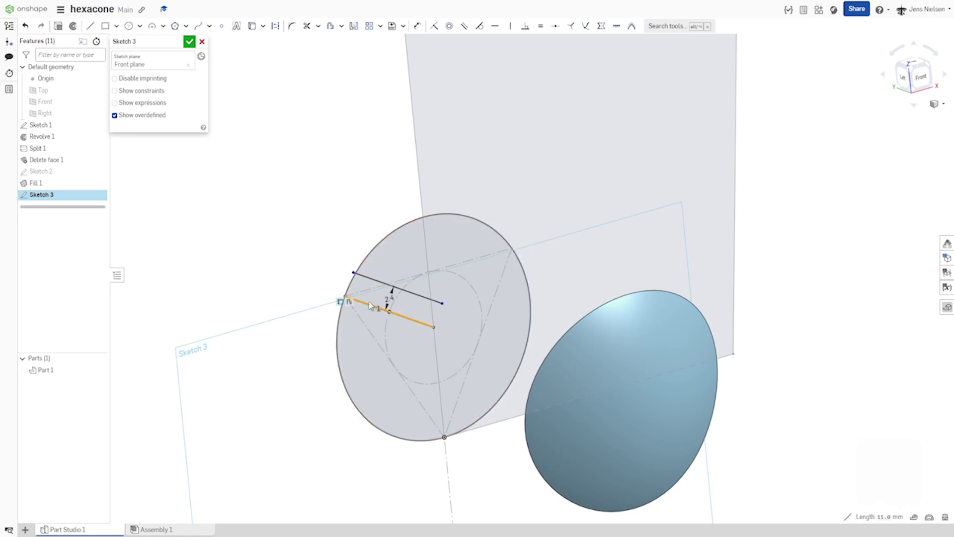
{"action": "key", "text": "q"}
{"action": "left_click", "coordinate": [325, 265]}
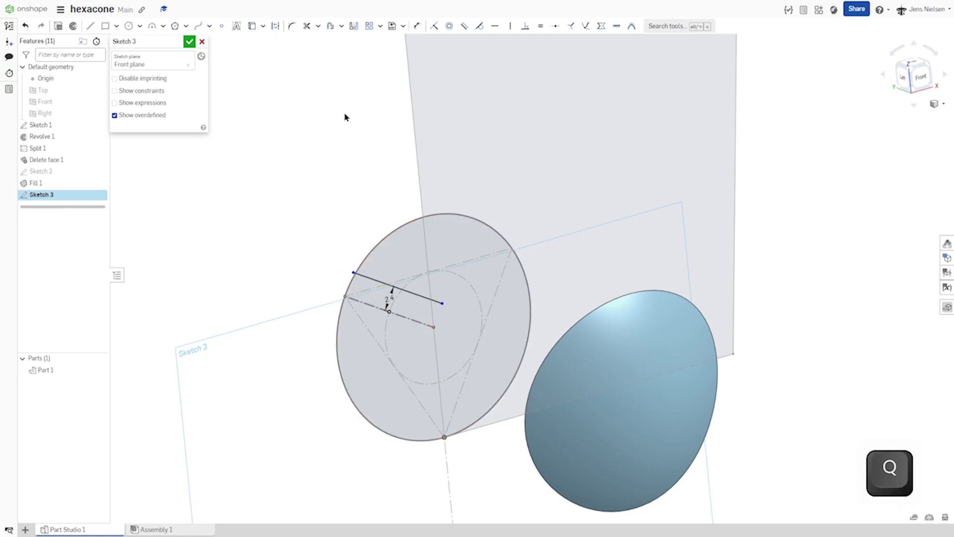
Step: Mirror the offset line across the radial construction line
{"action": "left_click", "coordinate": [354, 28]}
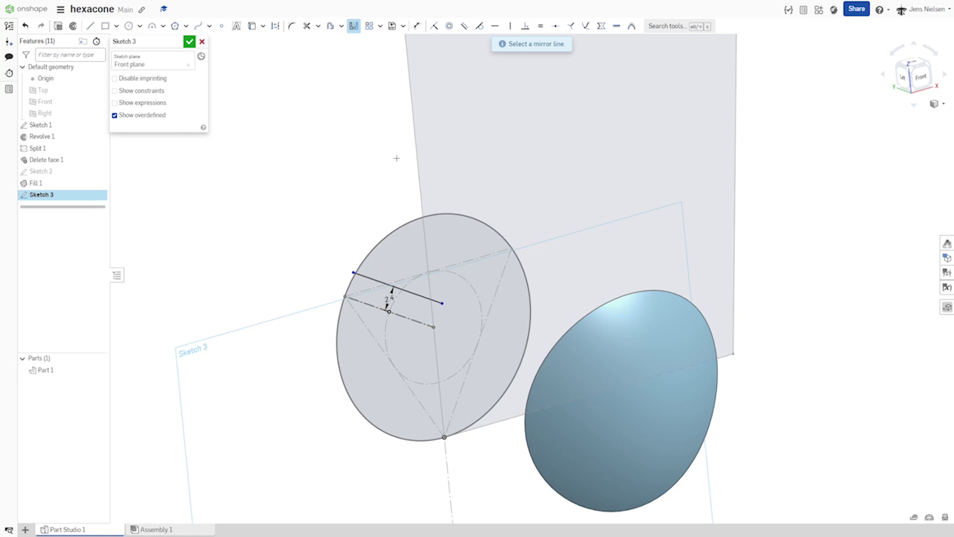
{"action": "left_click", "coordinate": [369, 305]}
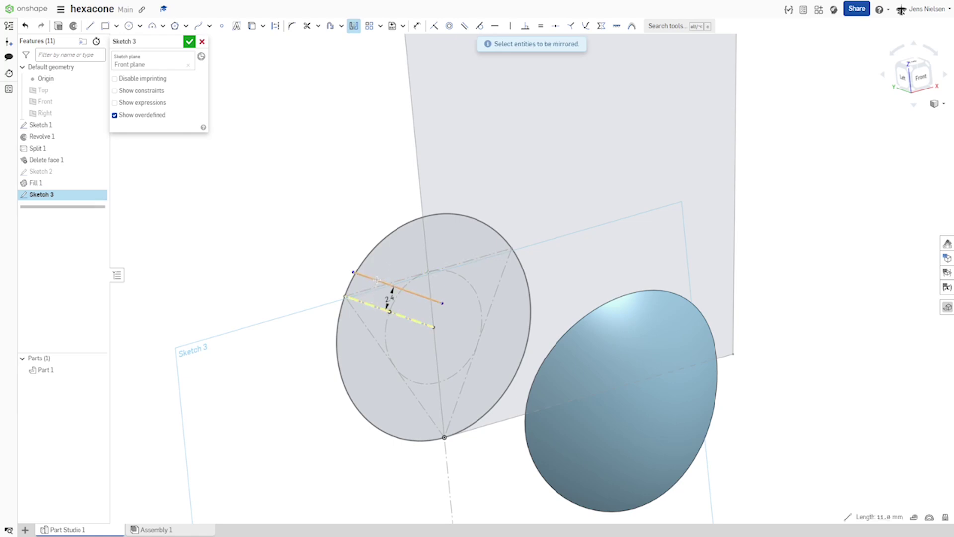
{"action": "left_click", "coordinate": [398, 287]}
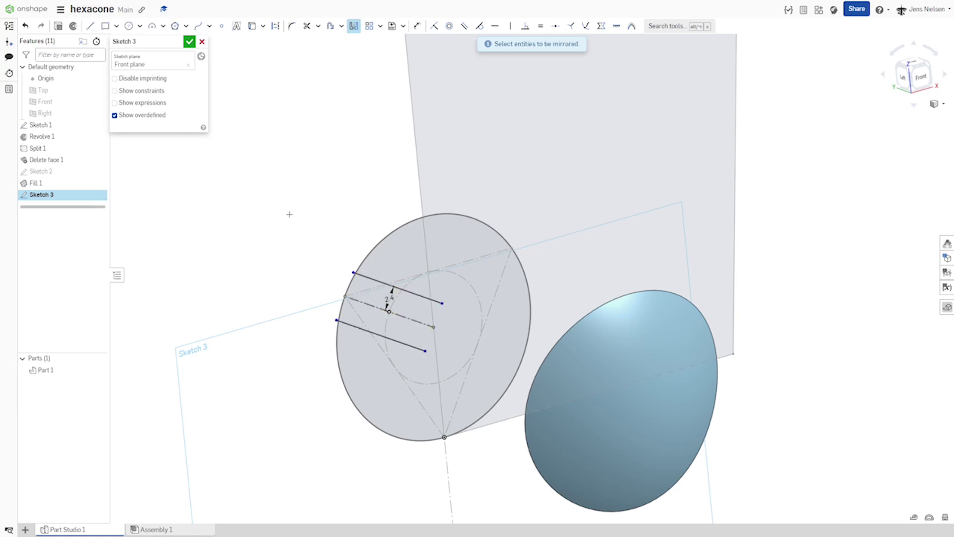
Step: Circular-pattern the two parallel arm lines three times about the centre of the large circle
{"action": "left_click", "coordinate": [381, 26]}
{"action": "left_click", "coordinate": [368, 58]}
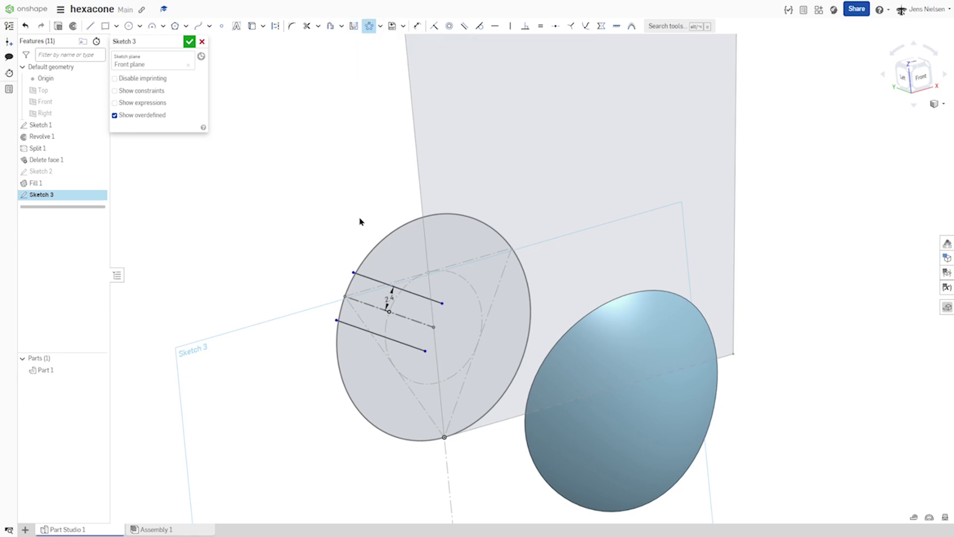
{"action": "left_click", "coordinate": [371, 283]}
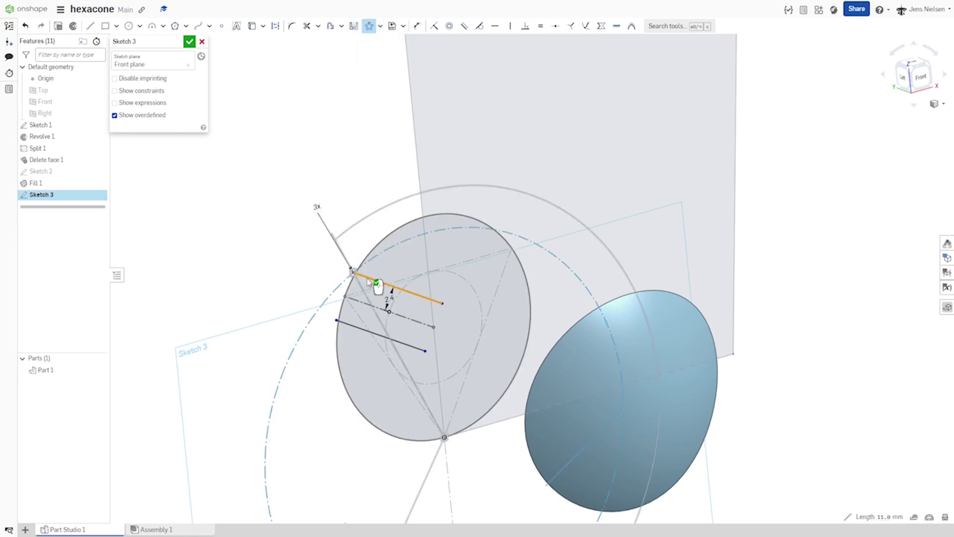
{"action": "left_click", "coordinate": [357, 326]}
{"action": "scroll", "coordinate": [357, 328], "scroll_direction": "down", "scroll_amount": 2}
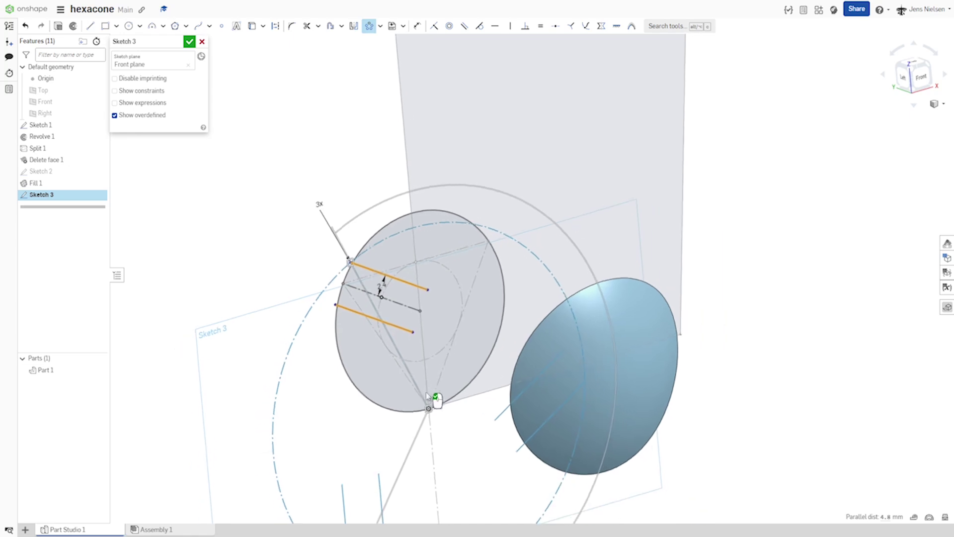
{"action": "left_click_drag", "start_coordinate": [428, 405], "coordinate": [425, 310]}
{"action": "left_click", "coordinate": [423, 312]}
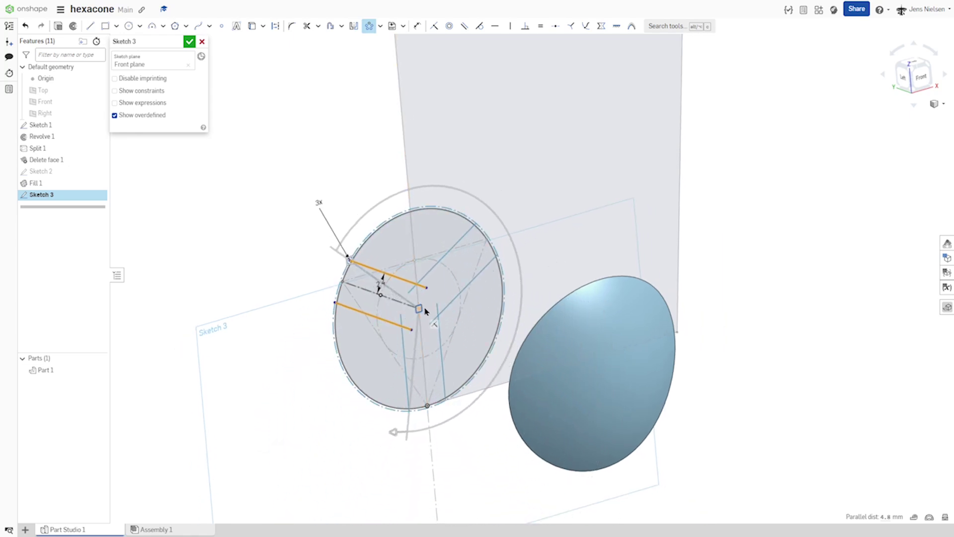
{"action": "left_click", "coordinate": [435, 313]}
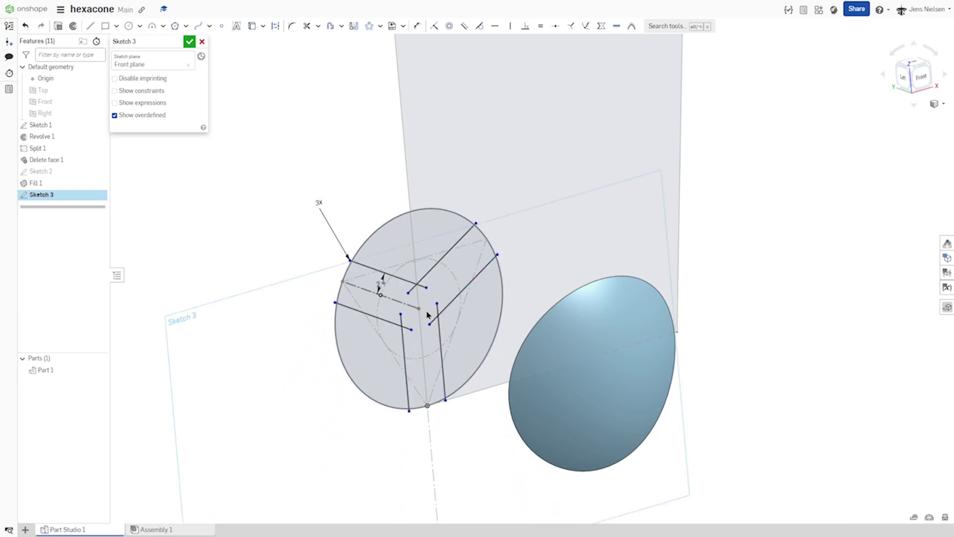
Step: Trim the overlapping inner ends of the six patterned lines to leave a three-armed outline, and finish the sketch
{"action": "scroll", "coordinate": [455, 394], "scroll_direction": "up", "scroll_amount": 3}
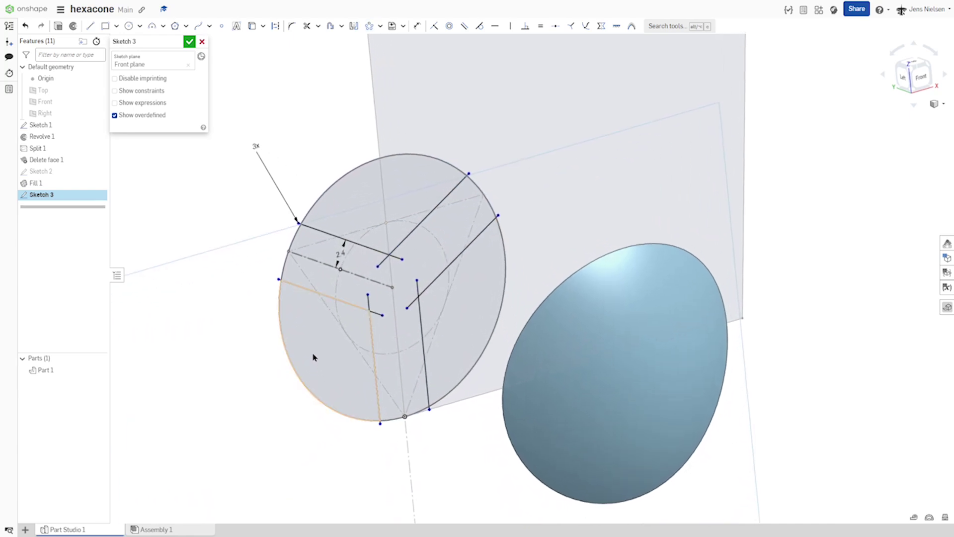
{"action": "key", "text": "m"}
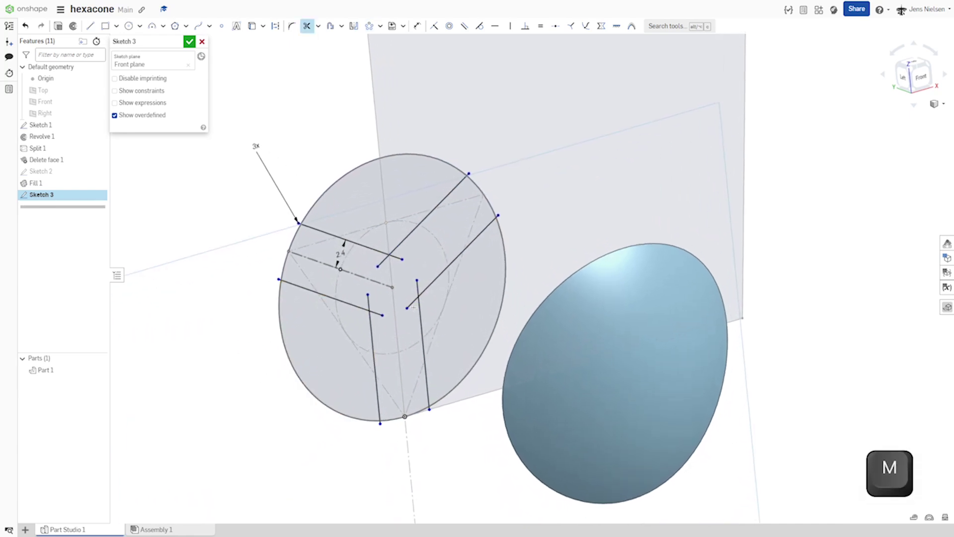
{"action": "left_click", "coordinate": [410, 304]}
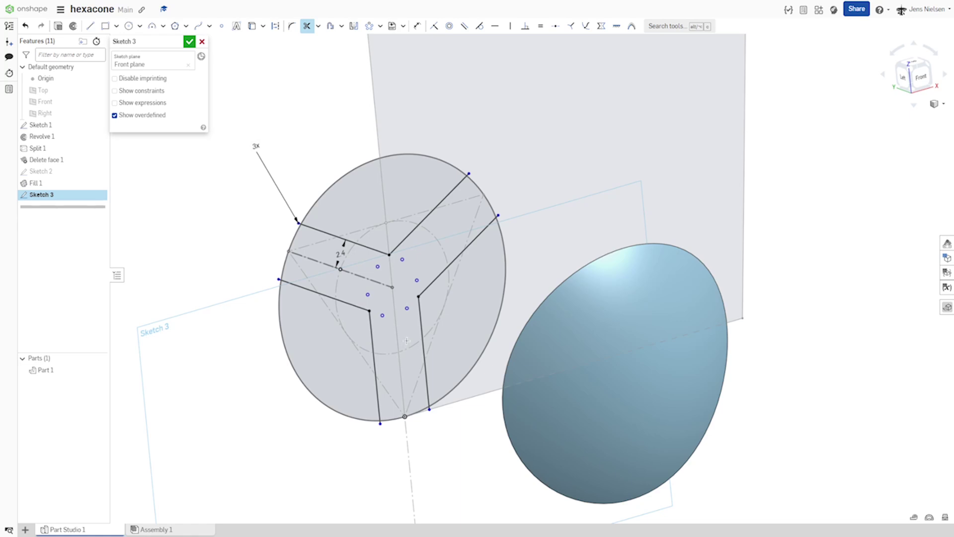
{"action": "scroll", "coordinate": [222, 313], "scroll_direction": "down", "scroll_amount": 3}
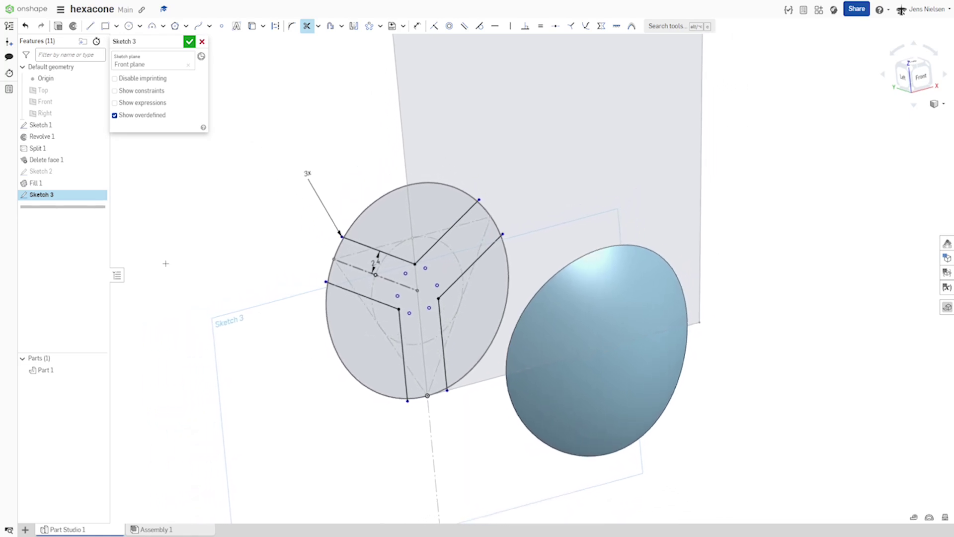
{"action": "left_click", "coordinate": [190, 41]}
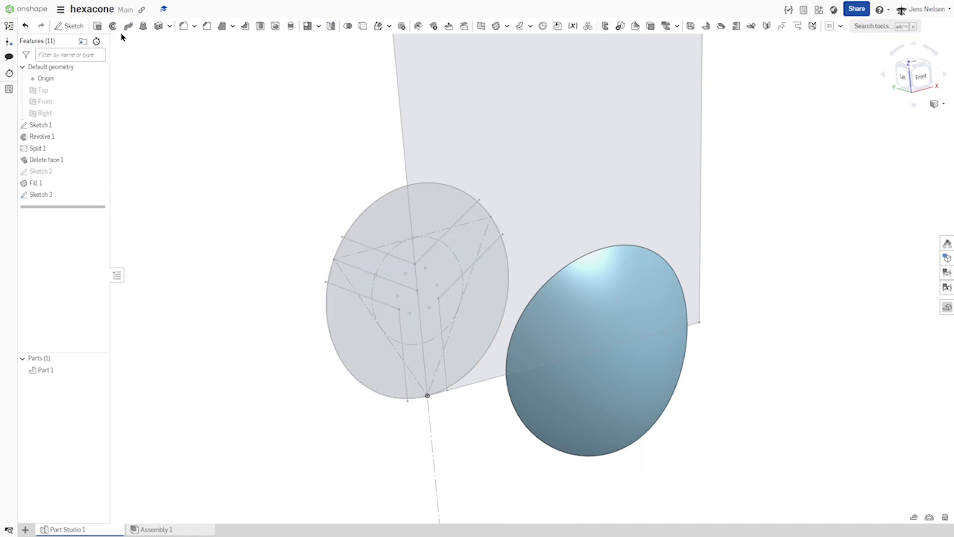
Step: Start a removing Extrude of the three sketch regions between the arms, hiding the first sketch to select them cleanly
{"action": "left_click", "coordinate": [97, 26]}
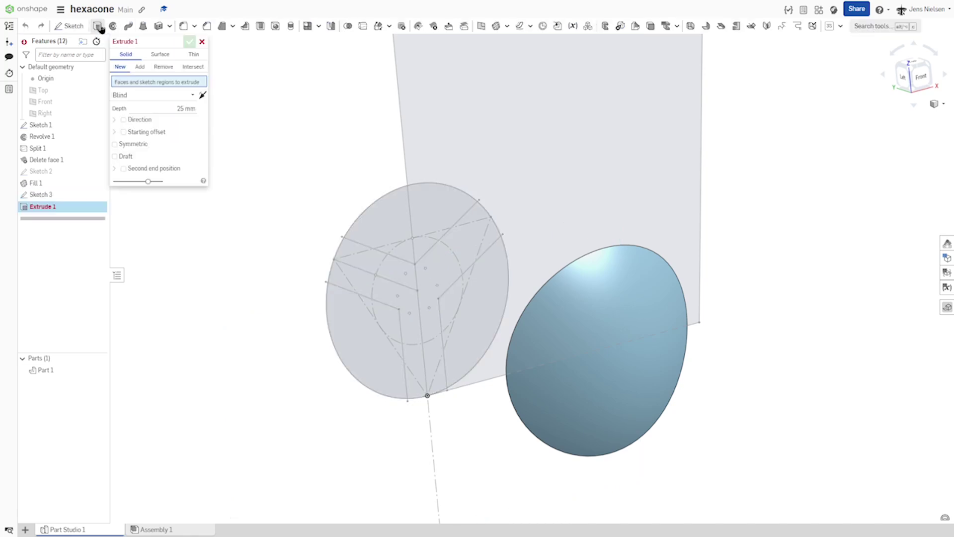
{"action": "left_click", "coordinate": [162, 68]}
{"action": "left_click", "coordinate": [391, 239]}
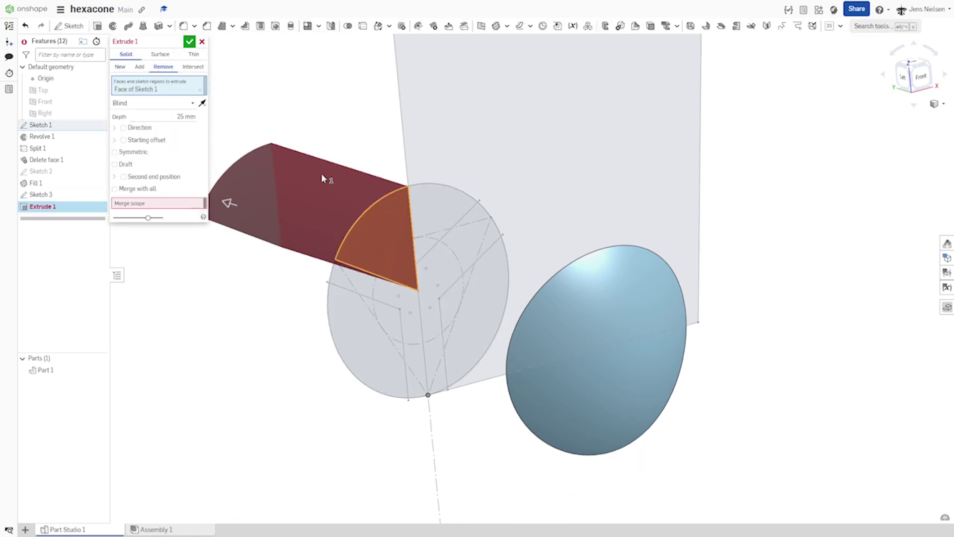
{"action": "right_click_drag", "start_coordinate": [321, 173], "coordinate": [477, 210]}
{"action": "left_click", "coordinate": [473, 208]}
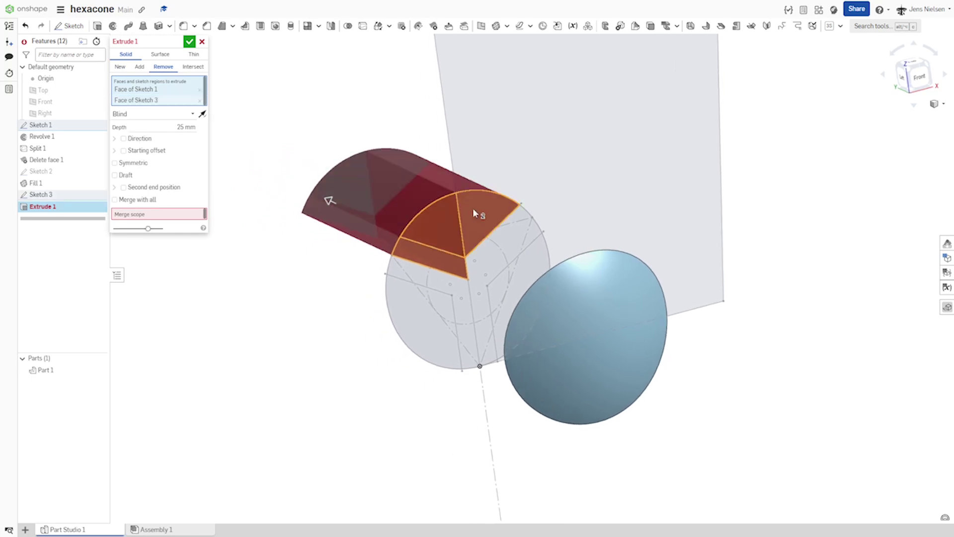
{"action": "scroll", "coordinate": [473, 209], "scroll_direction": "down", "scroll_amount": 1}
{"action": "left_click", "coordinate": [99, 126]}
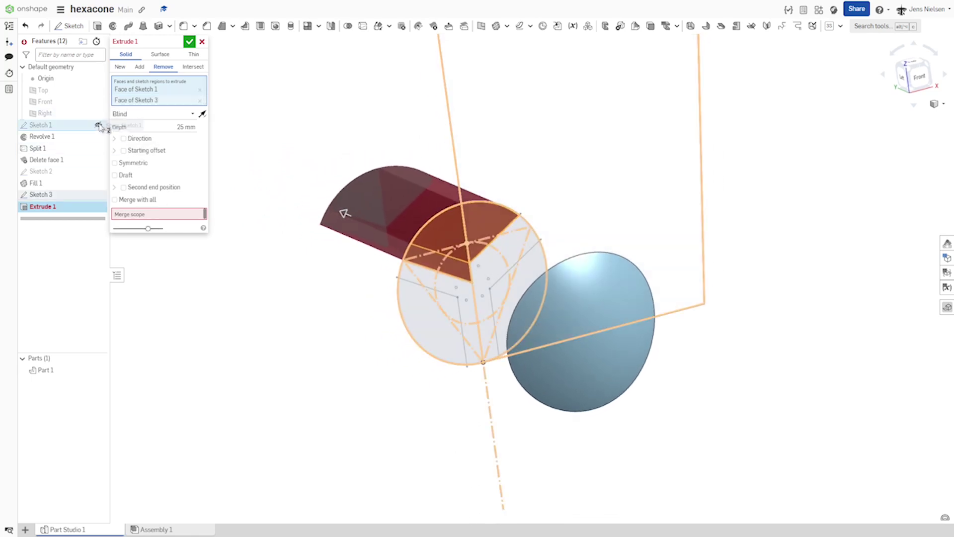
{"action": "left_click", "coordinate": [200, 89]}
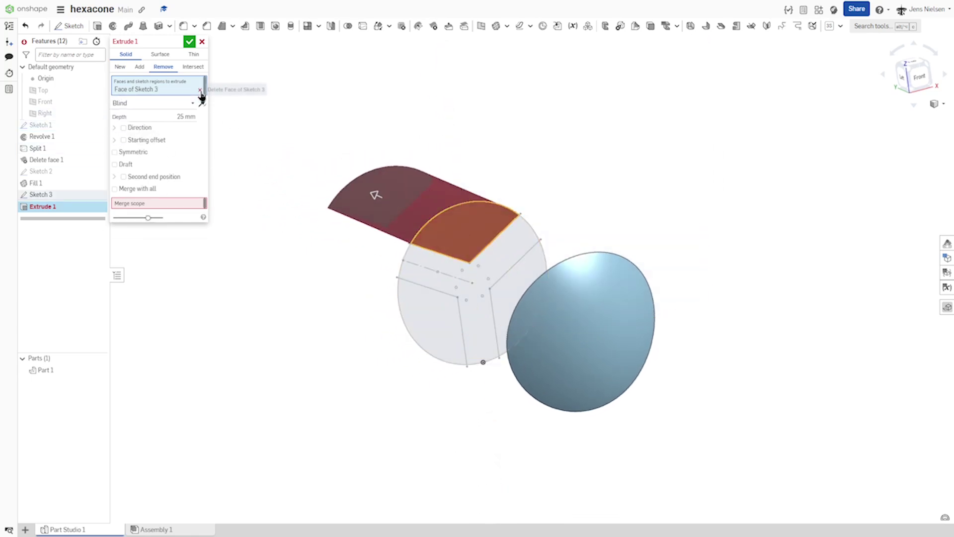
{"action": "left_click", "coordinate": [426, 327]}
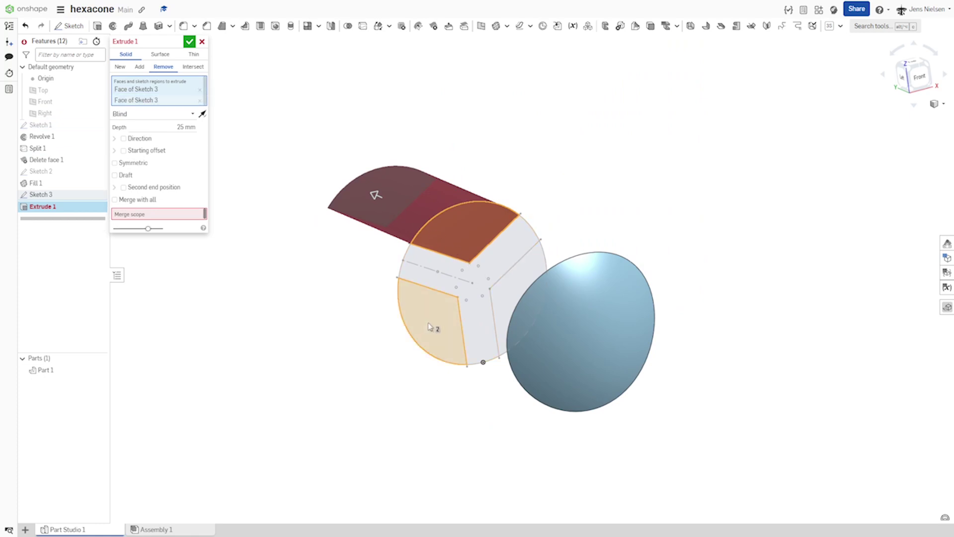
{"action": "left_click", "coordinate": [505, 302]}
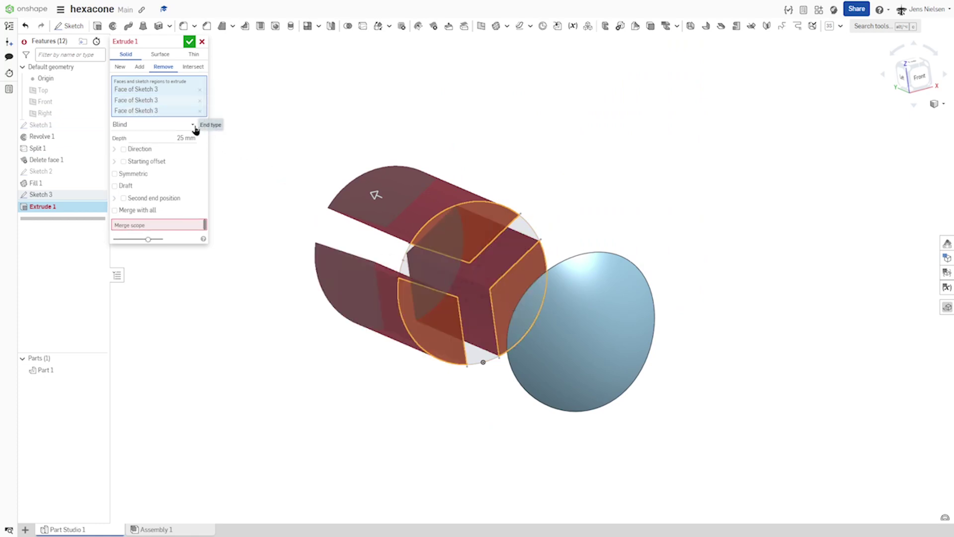
Step: Set the cut to Through all, flip its direction towards the domed part, and apply it
{"action": "left_click", "coordinate": [194, 124]}
{"action": "left_click", "coordinate": [158, 196]}
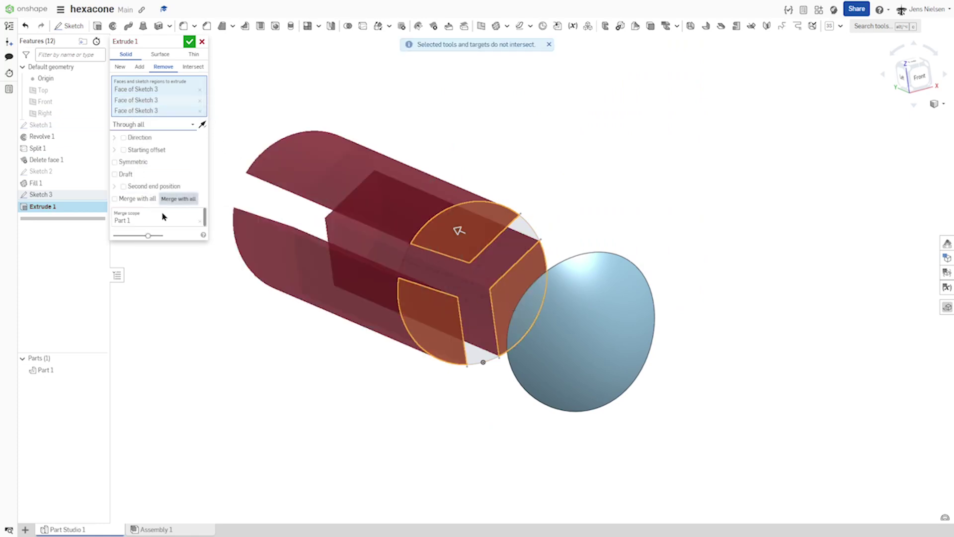
{"action": "left_click", "coordinate": [202, 124]}
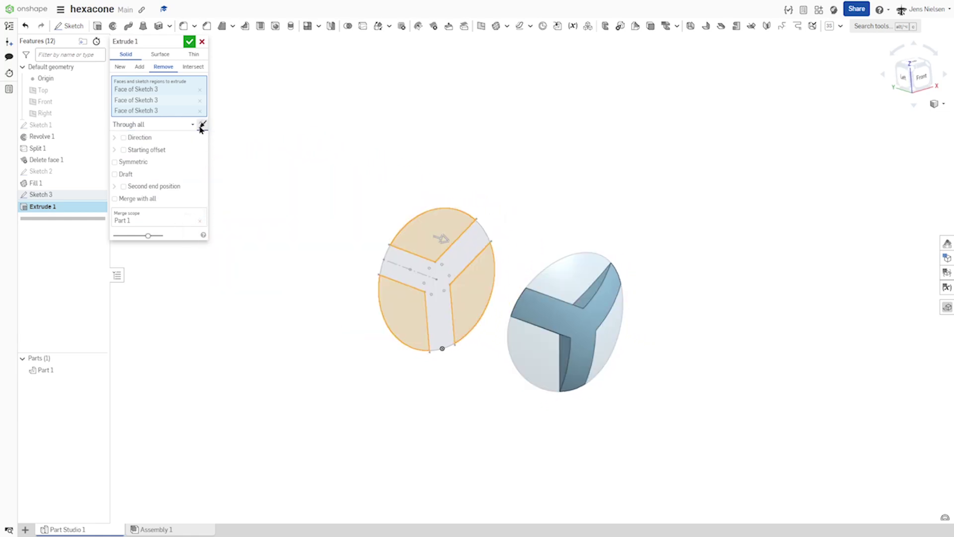
{"action": "left_click", "coordinate": [189, 41]}
{"action": "key", "text": "shift+1"}
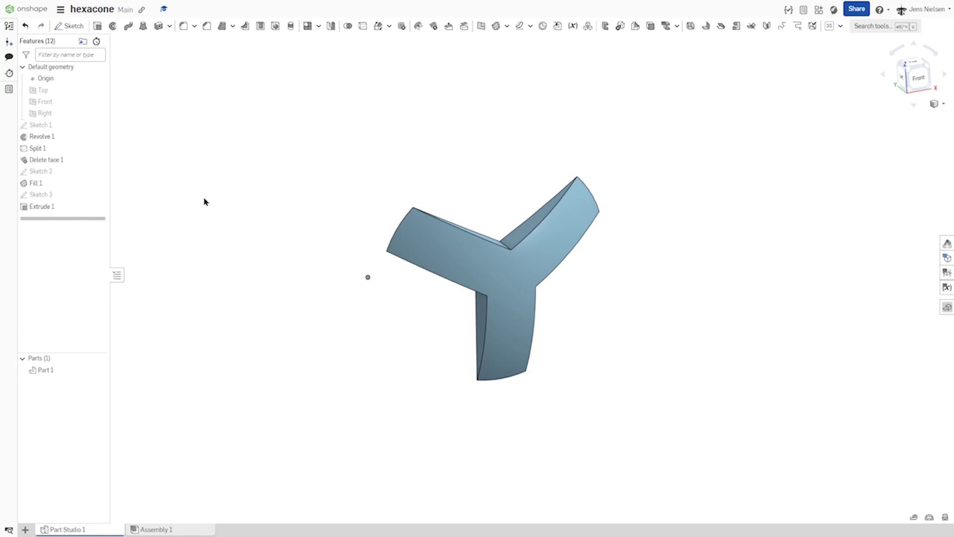
Step: Change the appearance of the three-armed part to light green (A7D293)
{"action": "right_click", "coordinate": [44, 370]}
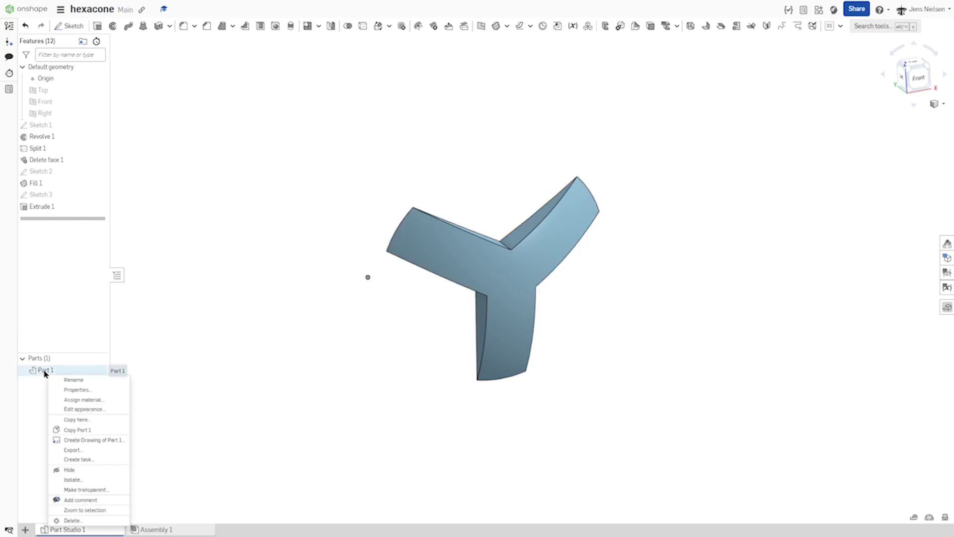
{"action": "left_click", "coordinate": [89, 413]}
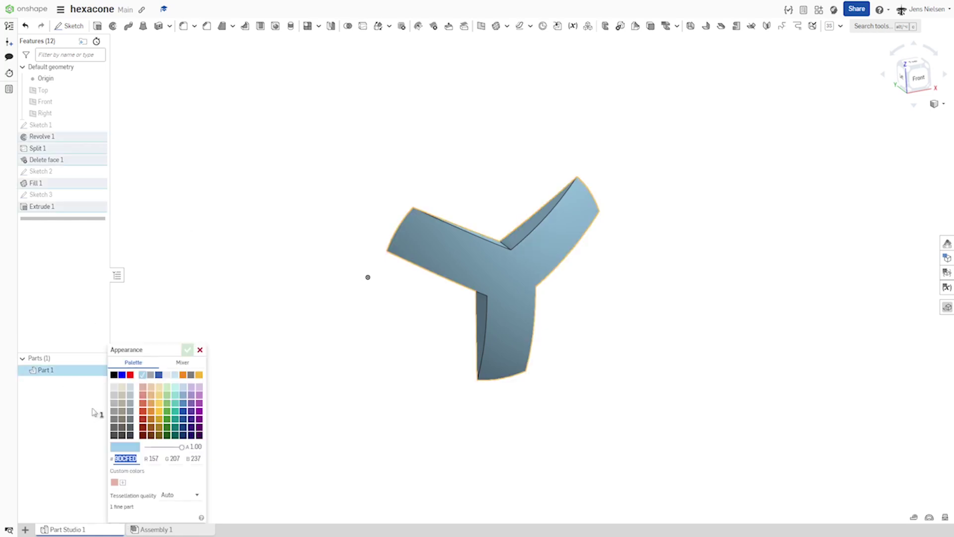
{"action": "left_click", "coordinate": [168, 396]}
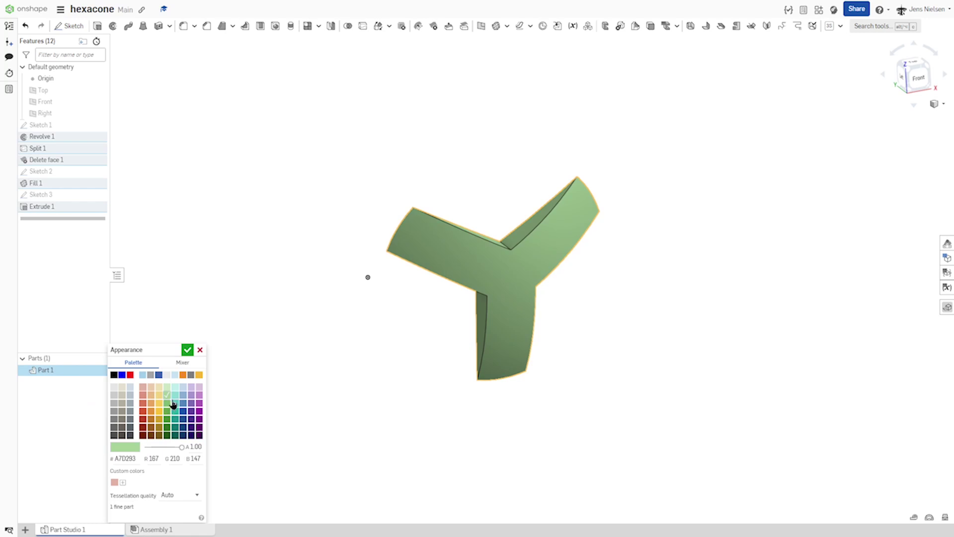
{"action": "left_click", "coordinate": [188, 350]}
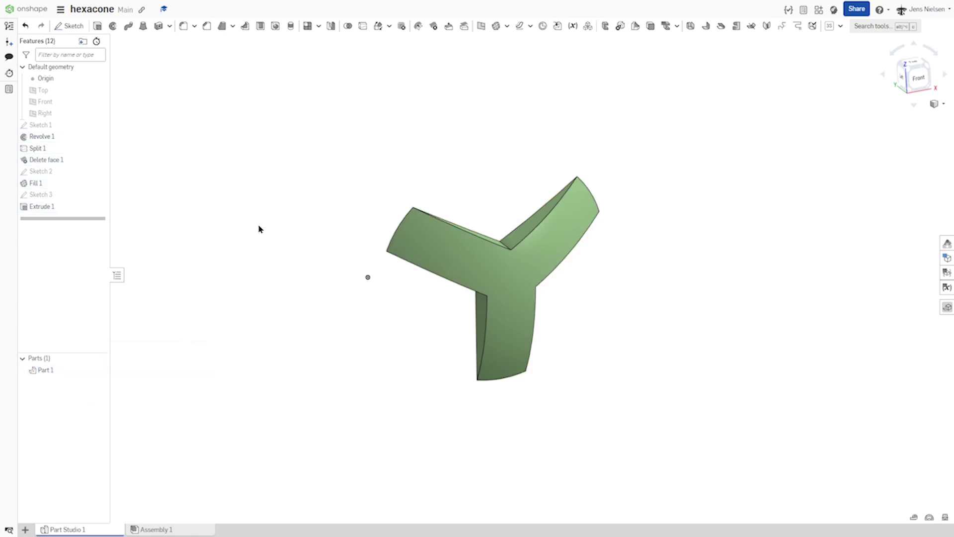
Step: Start a fillet with a 4 mm radius on the inner corner edge between the two upper arms
{"action": "left_click", "coordinate": [183, 26]}
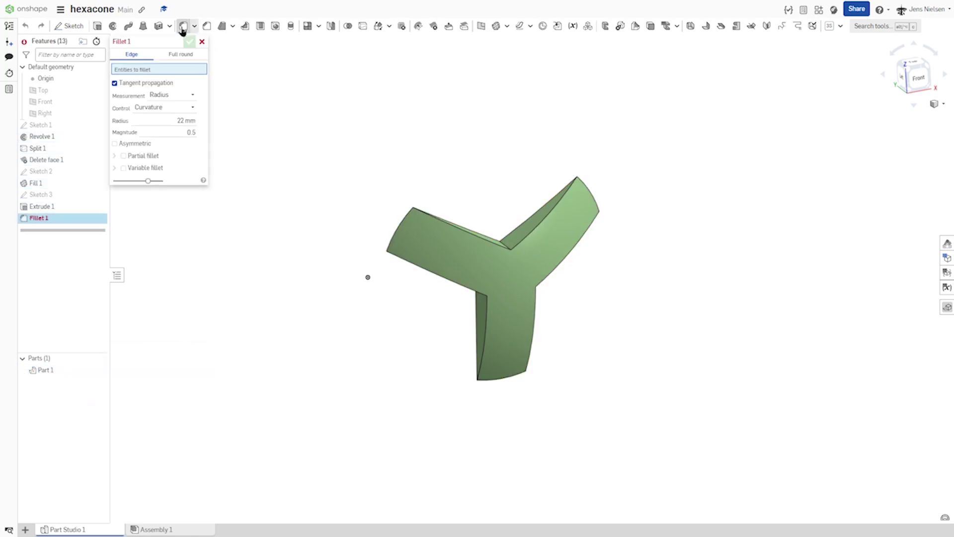
{"action": "left_click", "coordinate": [191, 120]}
{"action": "type", "text": "4"}
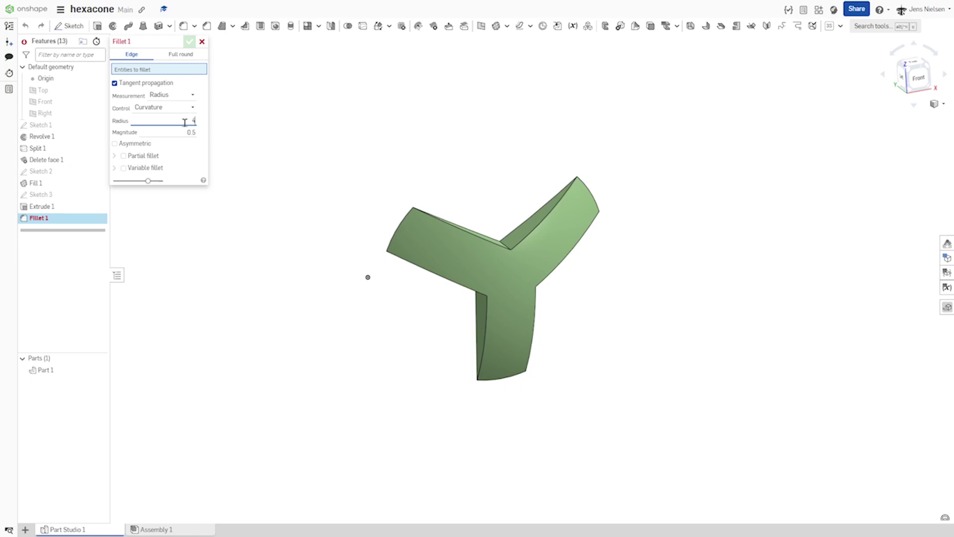
{"action": "scroll", "coordinate": [421, 155], "scroll_direction": "up", "scroll_amount": 3}
{"action": "right_click_drag", "start_coordinate": [422, 155], "coordinate": [424, 258]}
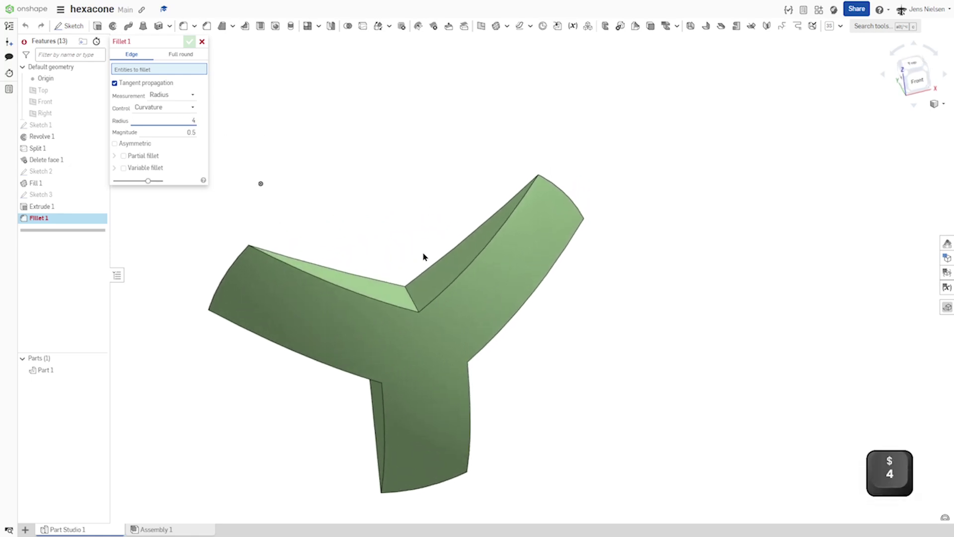
{"action": "left_click", "coordinate": [412, 300]}
Step: Add the other two inner corner edges between the arms to the fillet and apply it
{"action": "right_click_drag", "start_coordinate": [411, 298], "coordinate": [393, 303]}
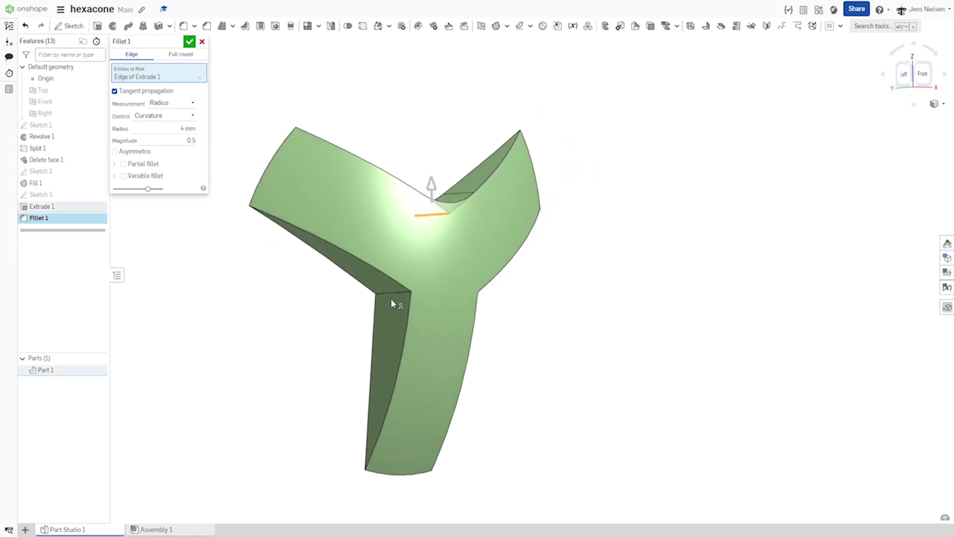
{"action": "left_click", "coordinate": [395, 298]}
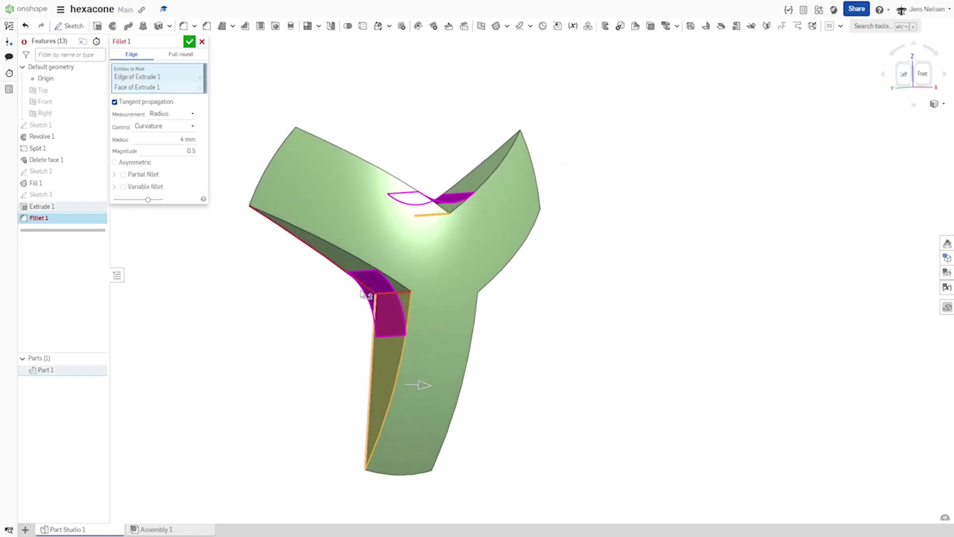
{"action": "left_click", "coordinate": [198, 89]}
{"action": "scroll", "coordinate": [366, 281], "scroll_direction": "up", "scroll_amount": 5}
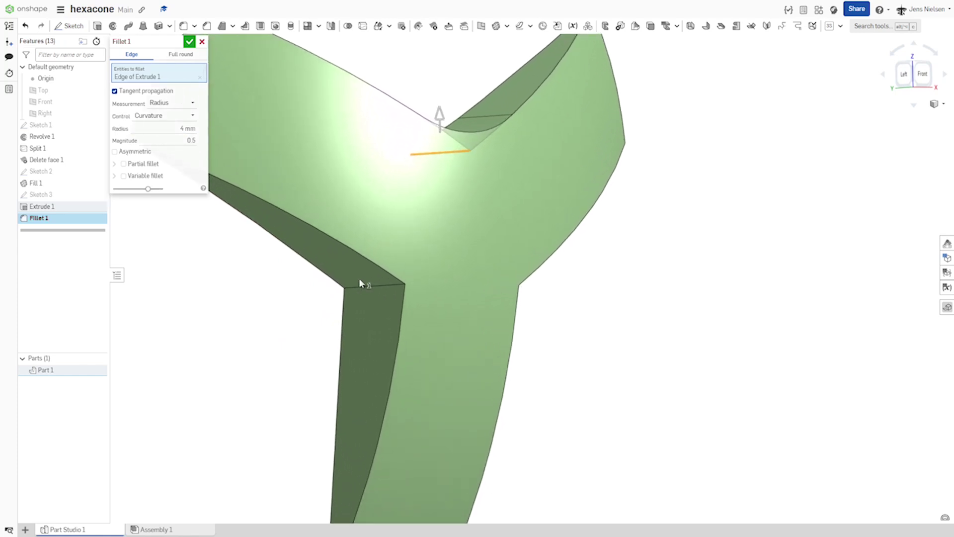
{"action": "left_click", "coordinate": [366, 287]}
{"action": "right_click_drag", "start_coordinate": [366, 287], "coordinate": [495, 260]}
{"action": "left_click", "coordinate": [494, 260]}
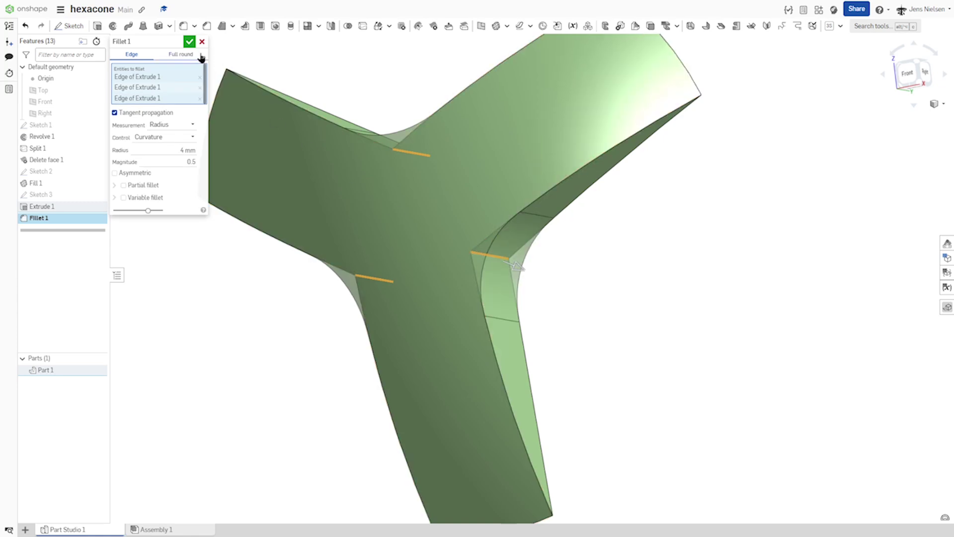
{"action": "left_click", "coordinate": [189, 44]}
{"action": "key", "text": "shift+1"}
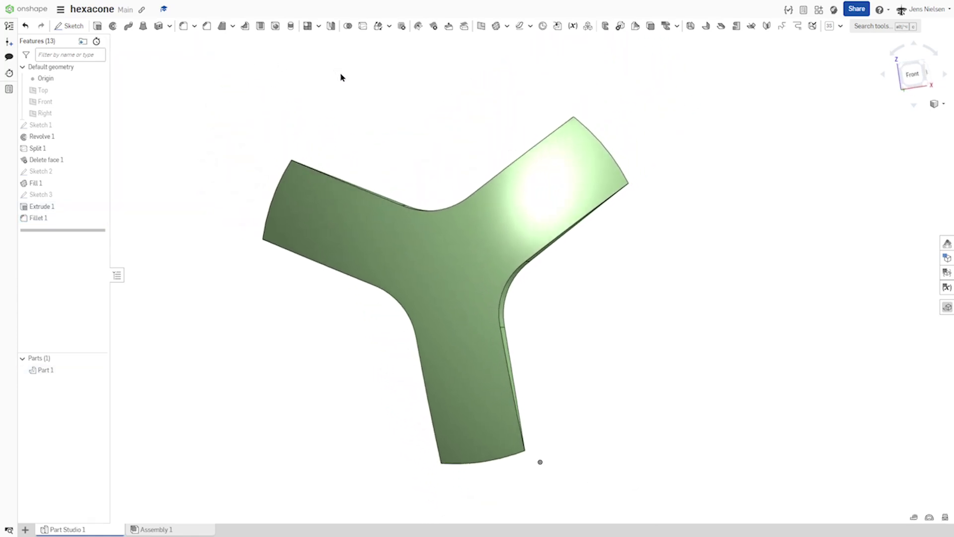
Step: Fillet the three tangent edge chains along the sides of the arms' outer face with a 0.3 mm radius
{"action": "left_click", "coordinate": [184, 26]}
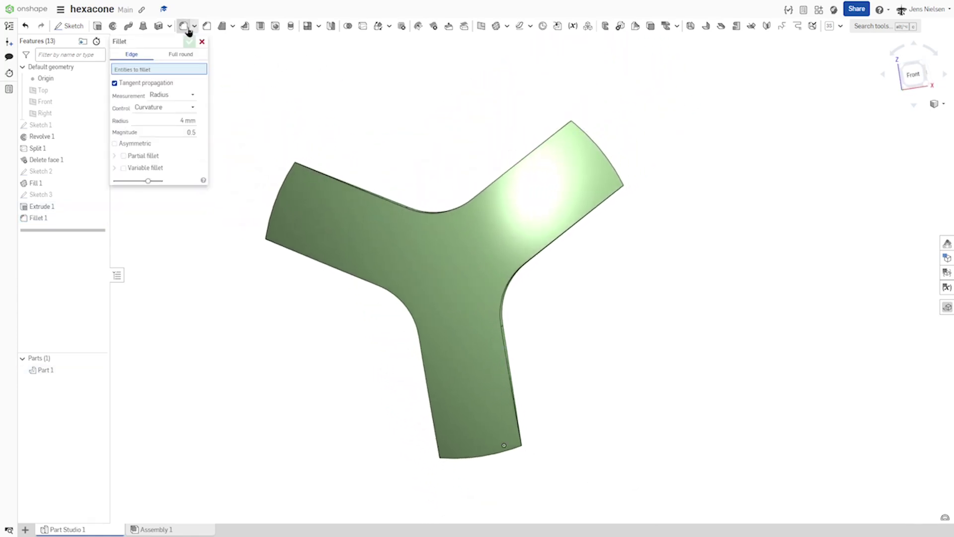
{"action": "left_click", "coordinate": [182, 120]}
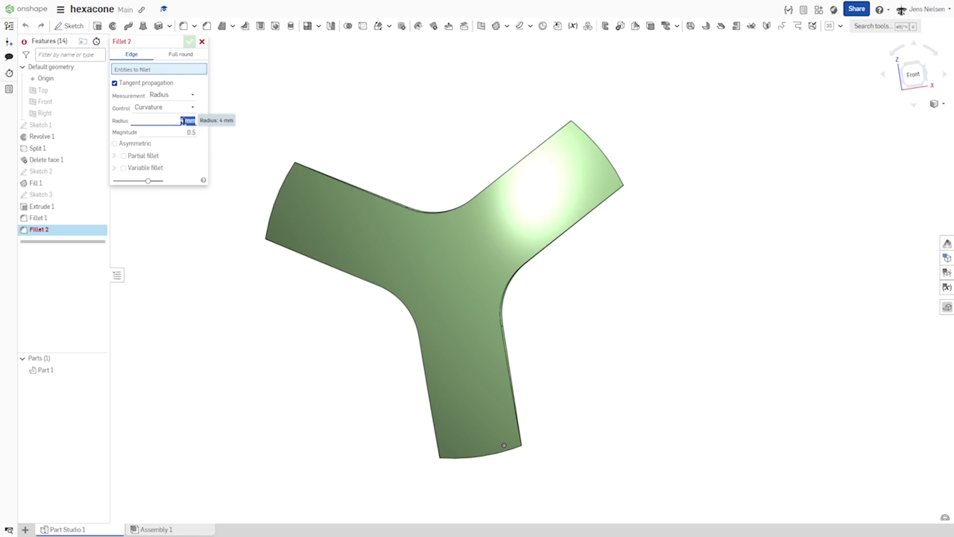
{"action": "type", "text": "3"}
{"action": "right_click_drag", "start_coordinate": [262, 139], "coordinate": [377, 235]}
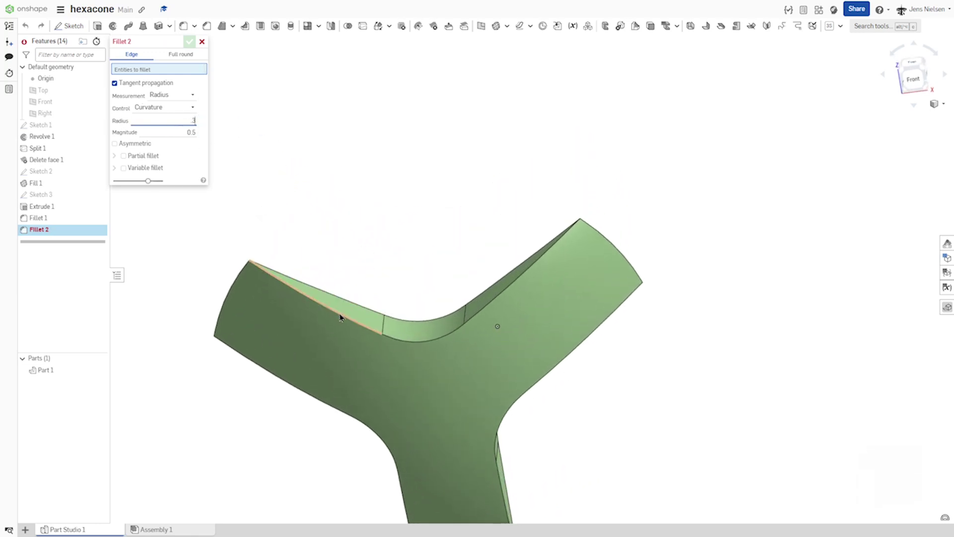
{"action": "left_click", "coordinate": [341, 317]}
{"action": "right_click_drag", "start_coordinate": [342, 317], "coordinate": [368, 282]}
{"action": "left_click", "coordinate": [368, 281]}
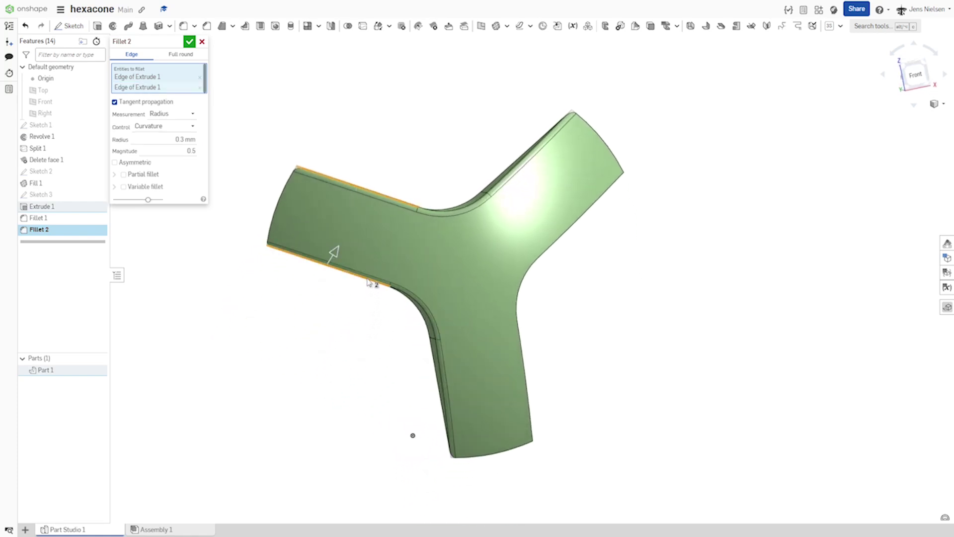
{"action": "left_click", "coordinate": [518, 310]}
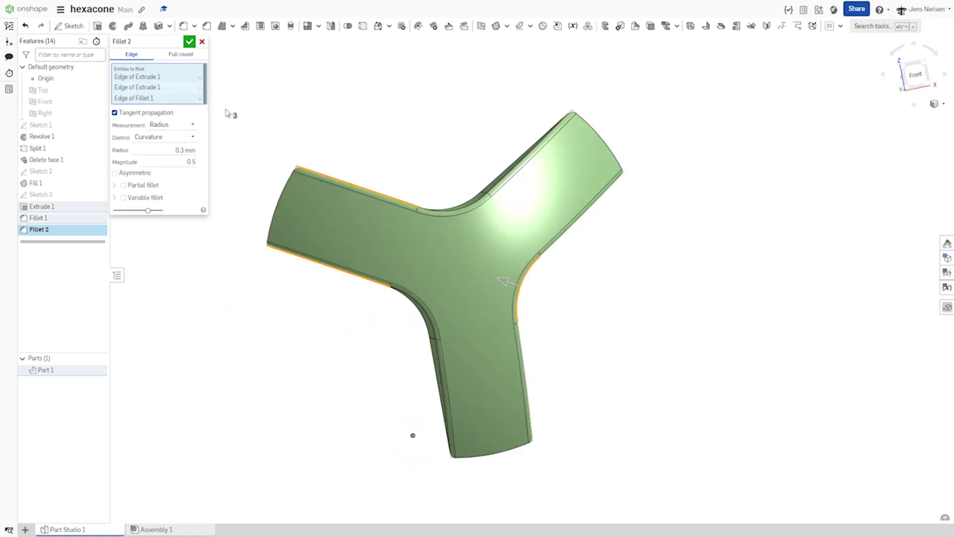
{"action": "left_click", "coordinate": [189, 41]}
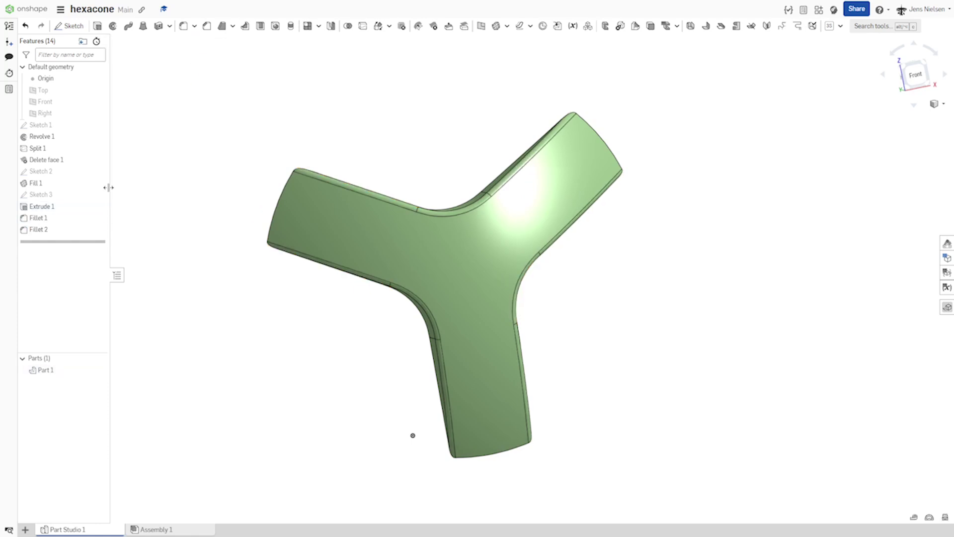
Step: Add a light grey (EAEAEA) face appearance to the Fillet 2 feature
{"action": "right_click", "coordinate": [57, 229]}
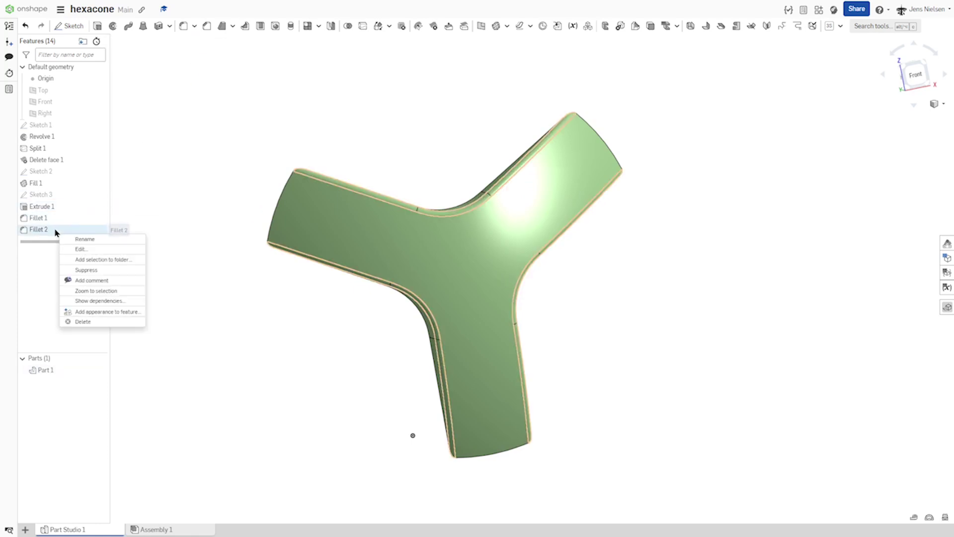
{"action": "left_click", "coordinate": [110, 311]}
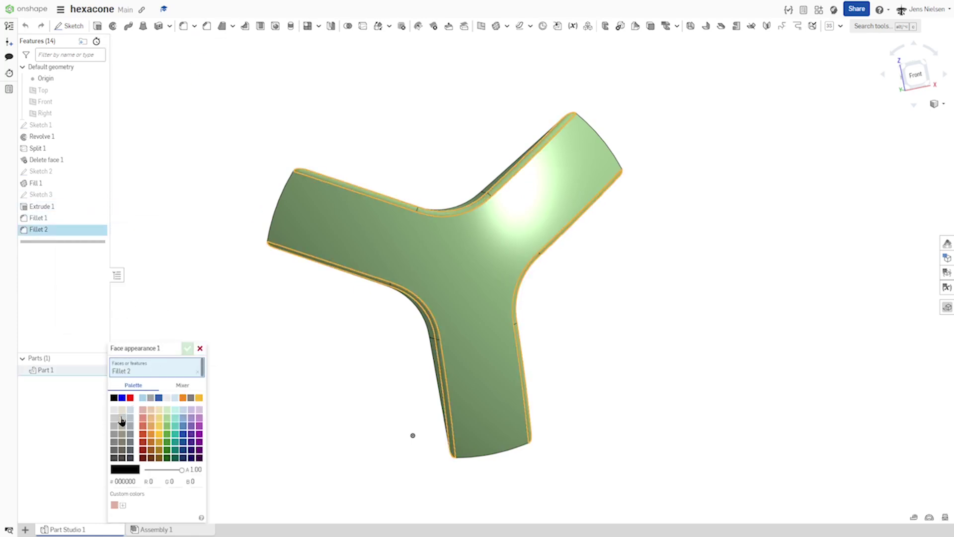
{"action": "left_click", "coordinate": [168, 403]}
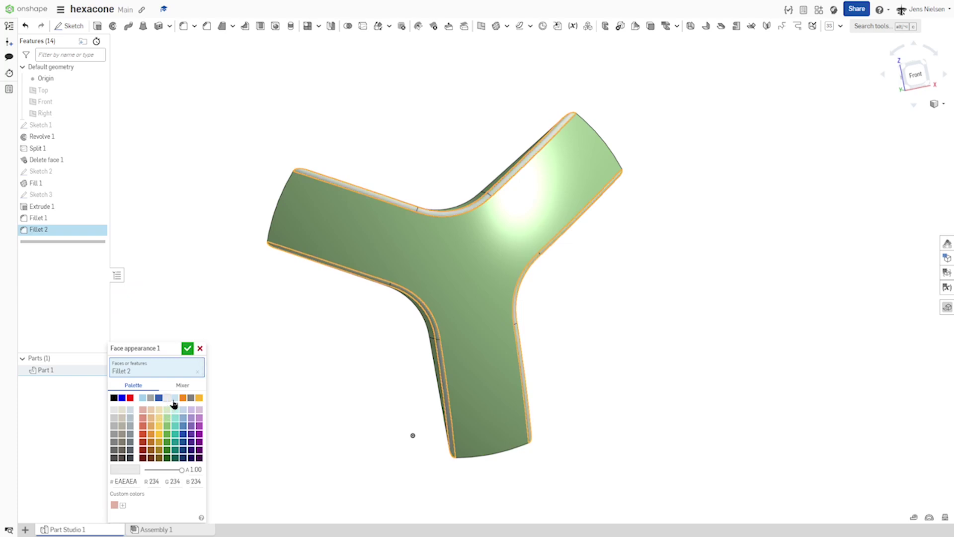
{"action": "left_click", "coordinate": [187, 348]}
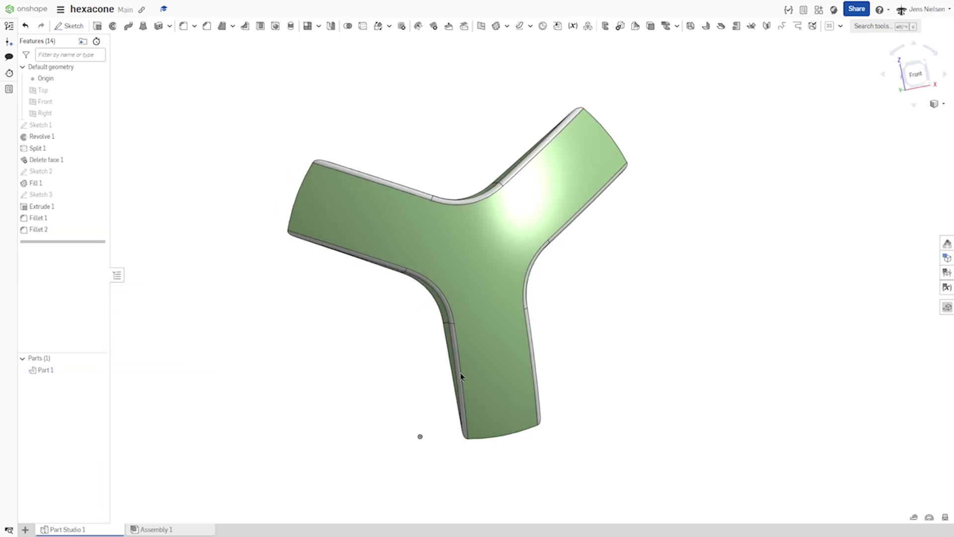
Step: Show Sketch 1, Sketch 3 and Sketch 2 in the model
{"action": "right_click_drag", "start_coordinate": [460, 372], "coordinate": [701, 378]}
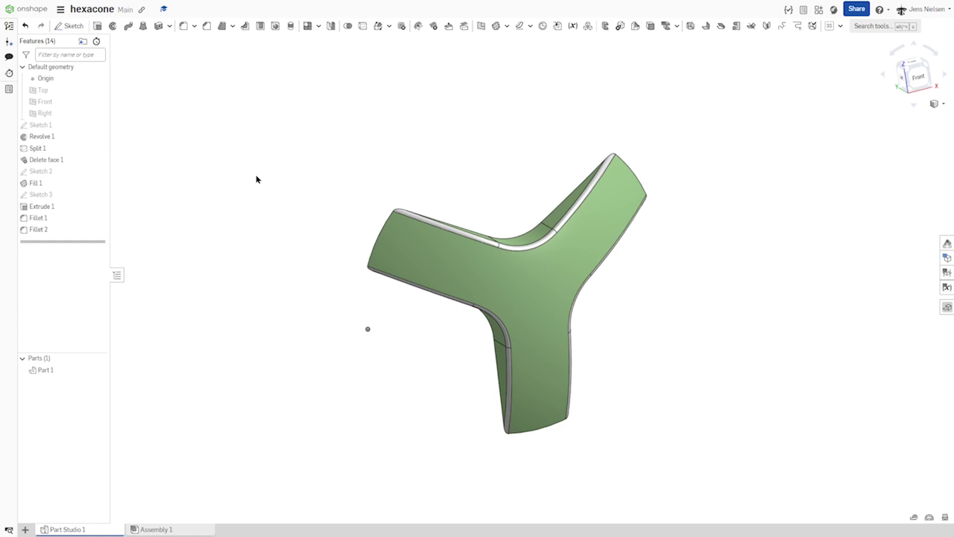
{"action": "left_click", "coordinate": [99, 125]}
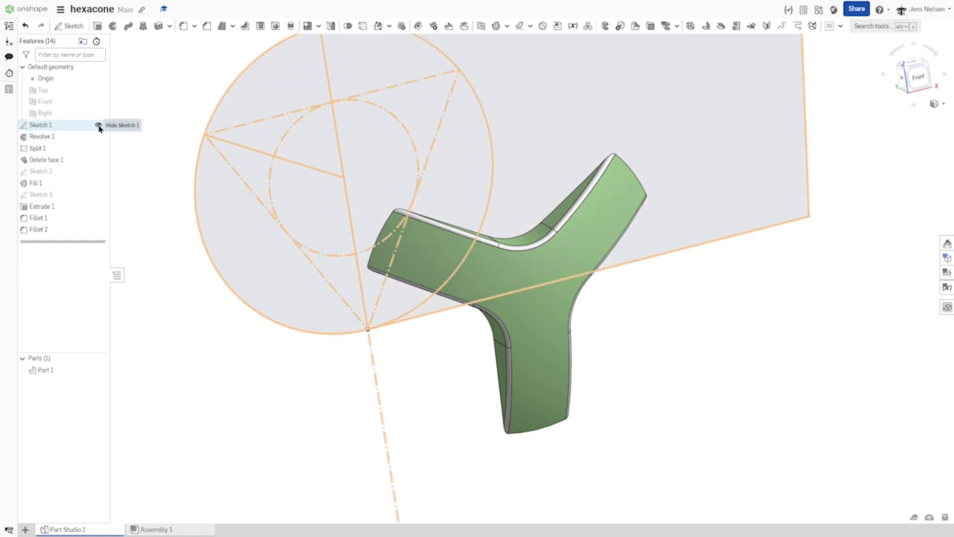
{"action": "scroll", "coordinate": [295, 291], "scroll_direction": "down", "scroll_amount": 3}
{"action": "right_click_drag", "start_coordinate": [295, 291], "coordinate": [275, 284]}
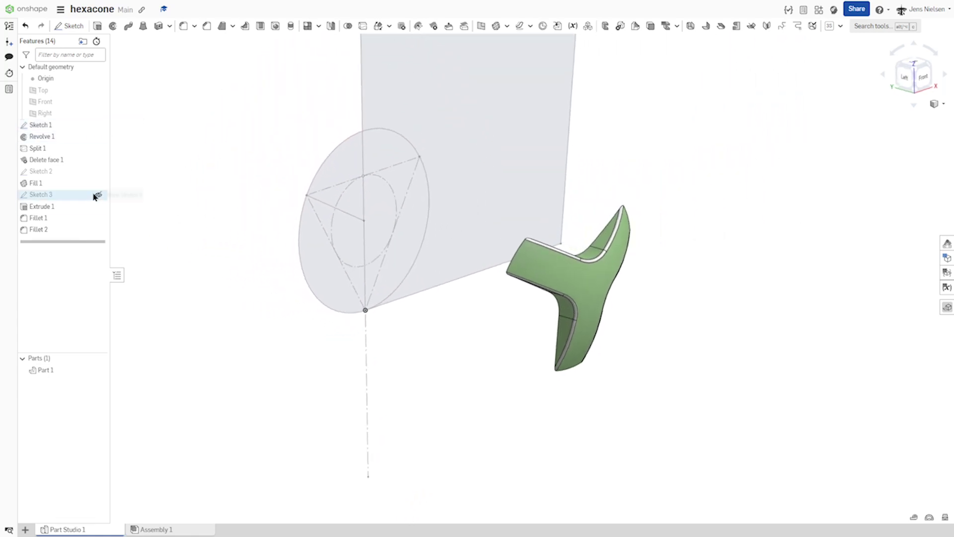
{"action": "left_click", "coordinate": [99, 195]}
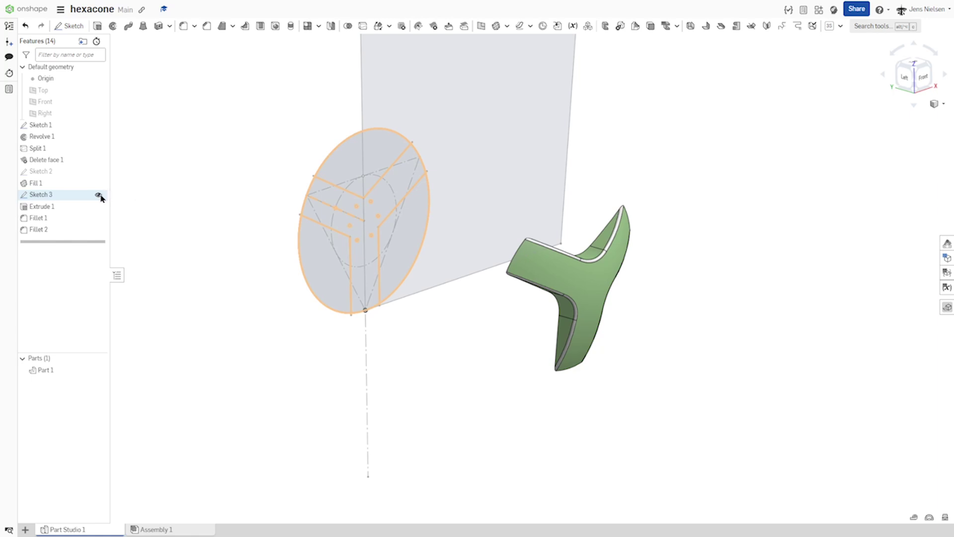
{"action": "right_click_drag", "start_coordinate": [166, 230], "coordinate": [199, 253]}
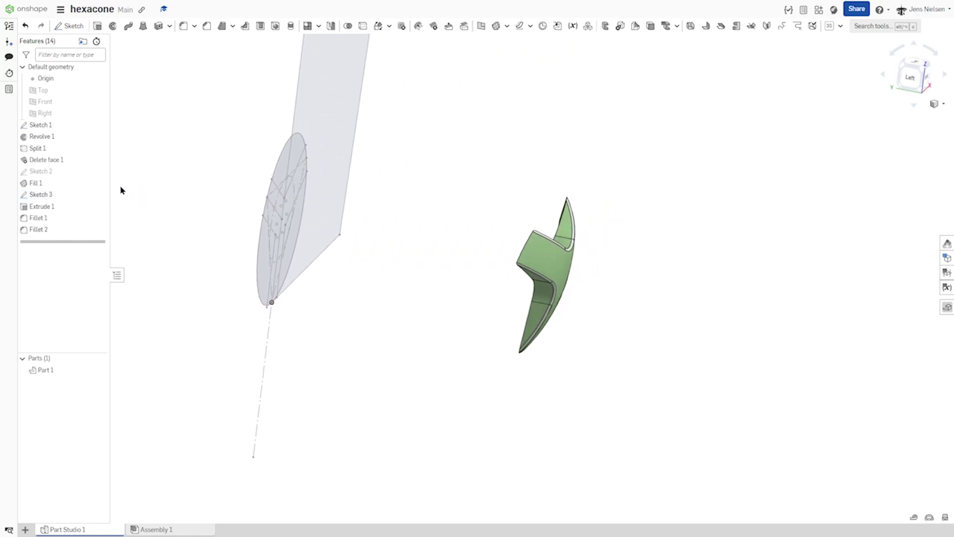
{"action": "left_click", "coordinate": [98, 172]}
{"action": "mouse_move", "coordinate": [496, 298]}
{"action": "right_mouse_down"}
{"action": "mouse_move", "coordinate": [571, 345]}
{"action": "mouse_move", "coordinate": [530, 272]}
{"action": "mouse_move", "coordinate": [536, 189]}
{"action": "right_mouse_up"}
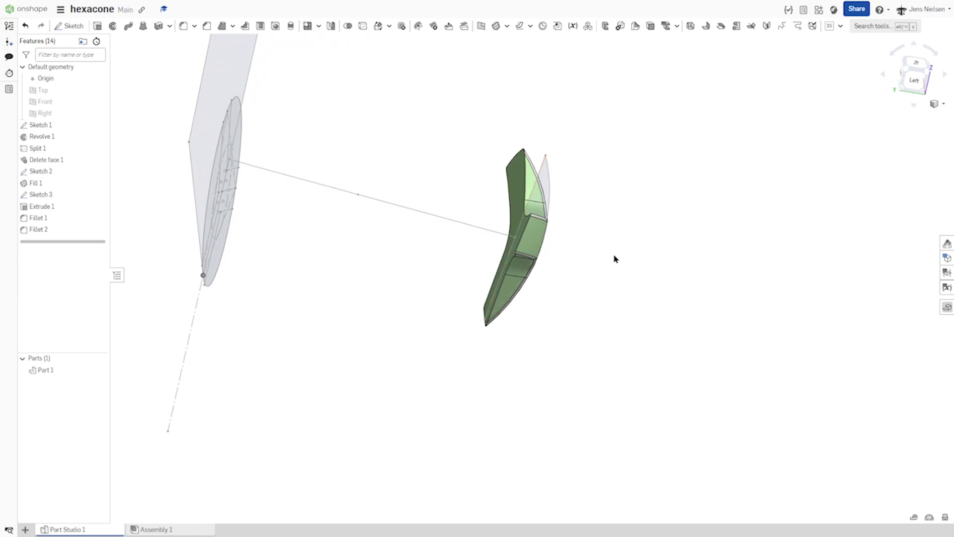
{"action": "right_click_drag", "start_coordinate": [615, 256], "coordinate": [590, 226]}
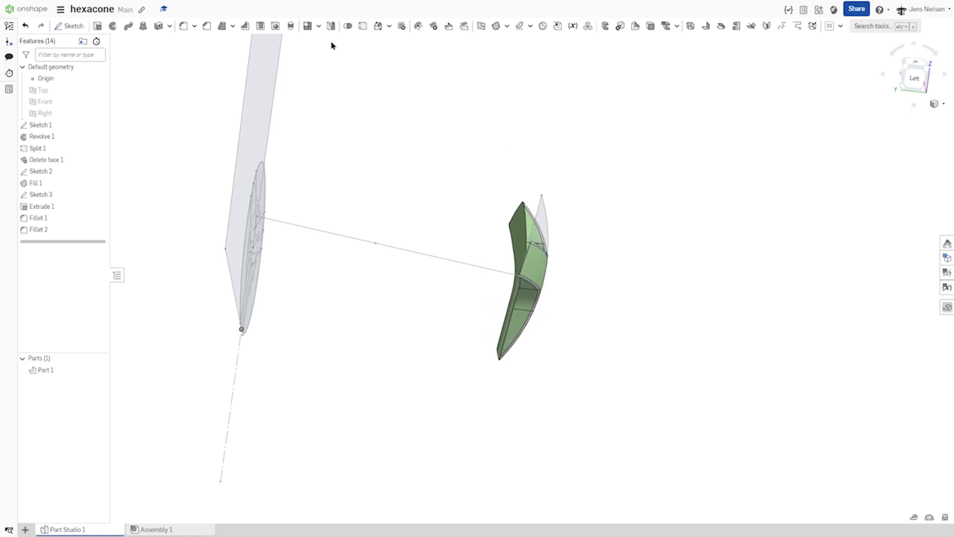
Step: Start a linear part pattern of the three-armed part, directed upward along the slanted straight edge of Sketch 2
{"action": "left_click", "coordinate": [308, 26]}
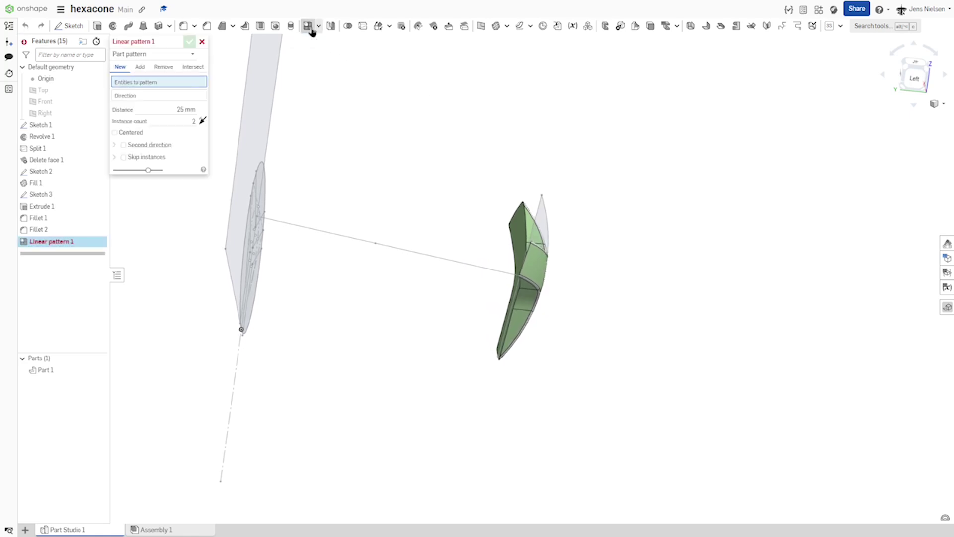
{"action": "left_click", "coordinate": [534, 267]}
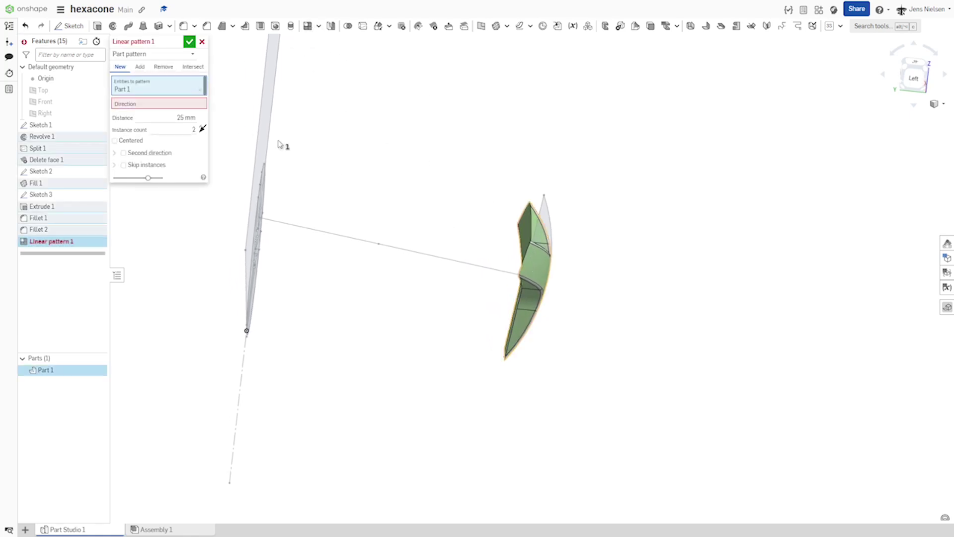
{"action": "left_click", "coordinate": [185, 104]}
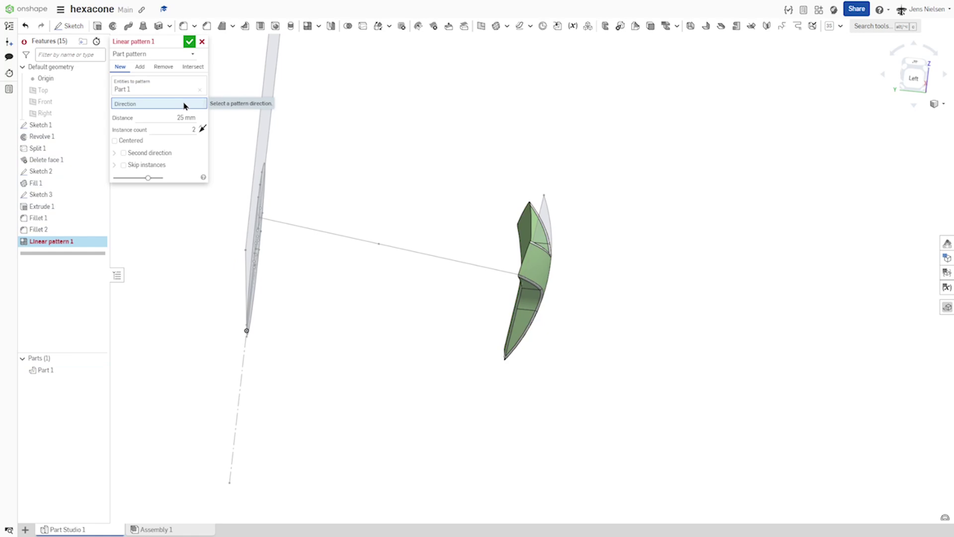
{"action": "right_click_drag", "start_coordinate": [264, 146], "coordinate": [304, 149]}
{"action": "left_click", "coordinate": [524, 216]}
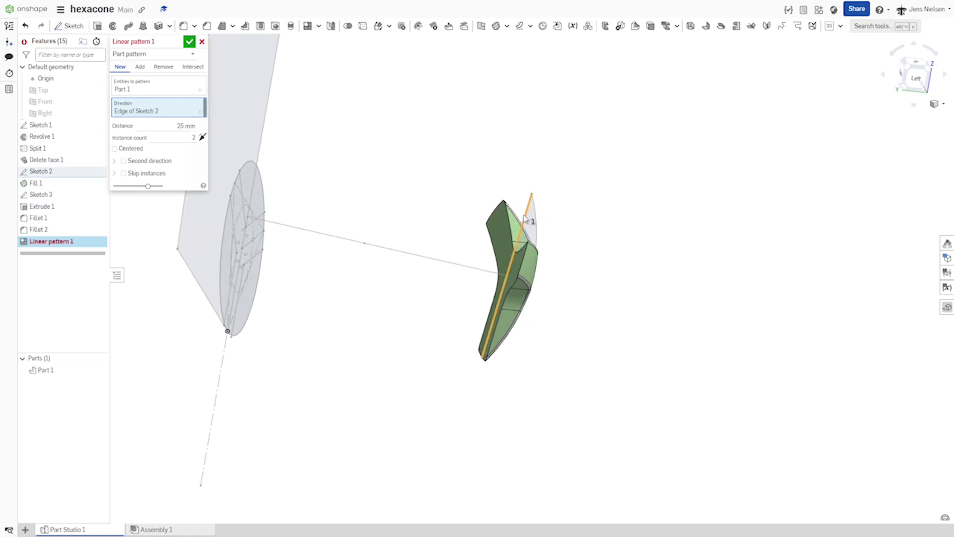
{"action": "left_click", "coordinate": [202, 137]}
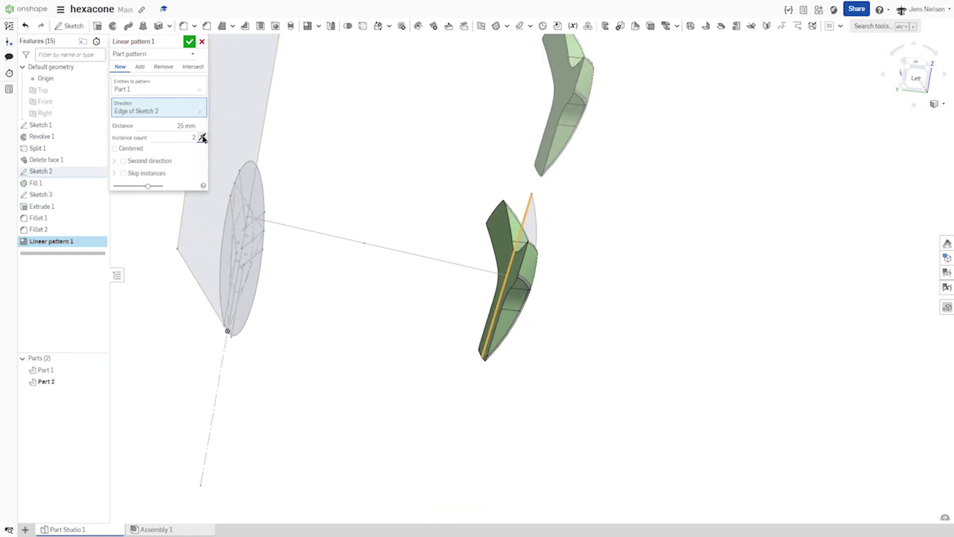
Step: Set the linear pattern's distance to 5 mm and its instance count to 22, and apply it
{"action": "left_click", "coordinate": [181, 126]}
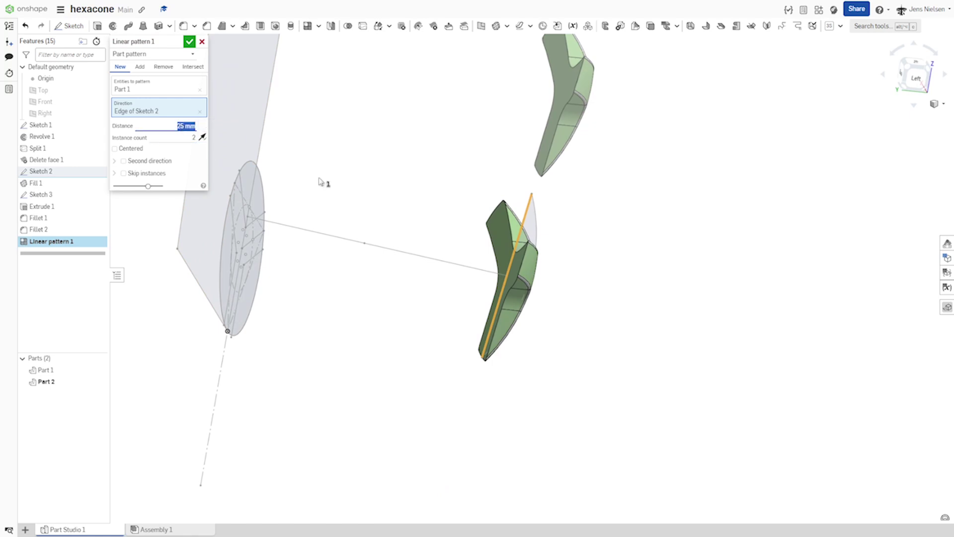
{"action": "type", "text": "5"}
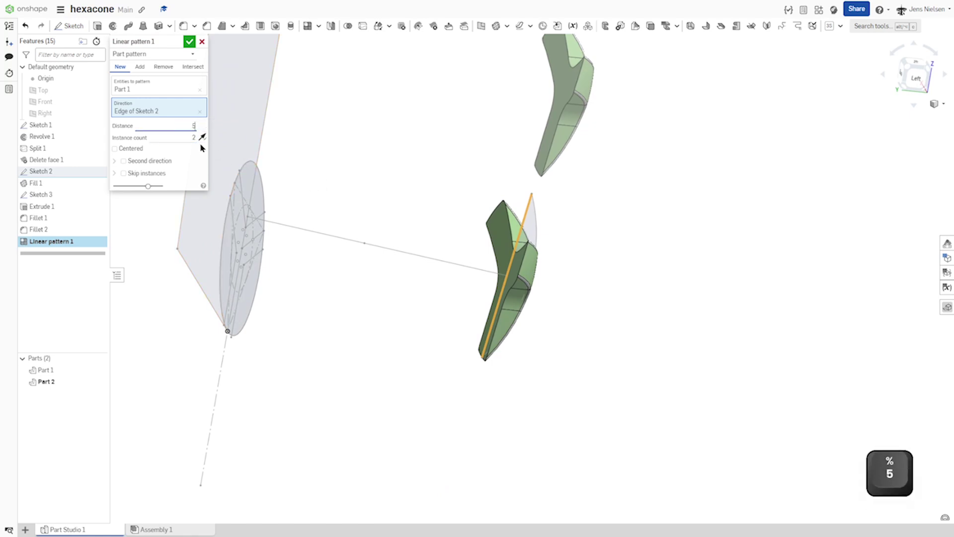
{"action": "left_click", "coordinate": [194, 137]}
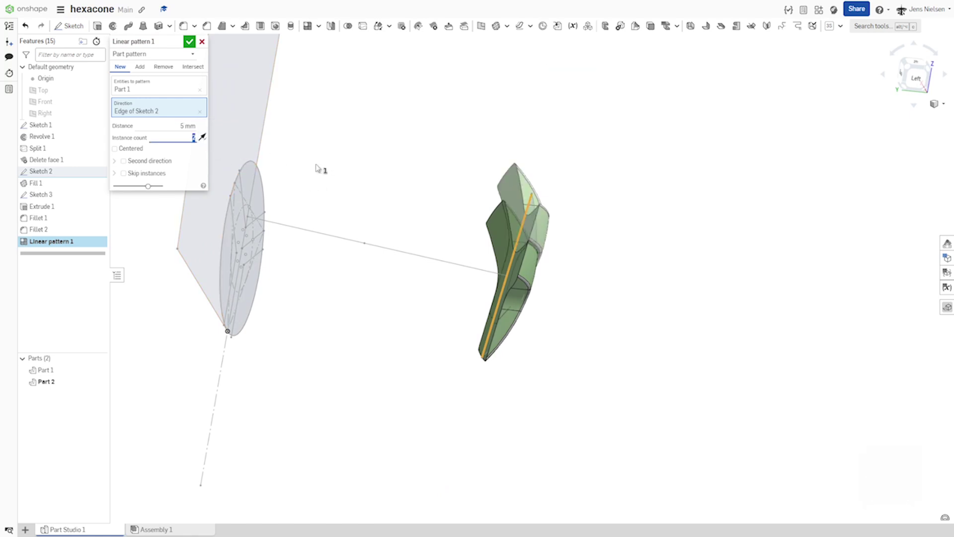
{"action": "type", "text": "22"}
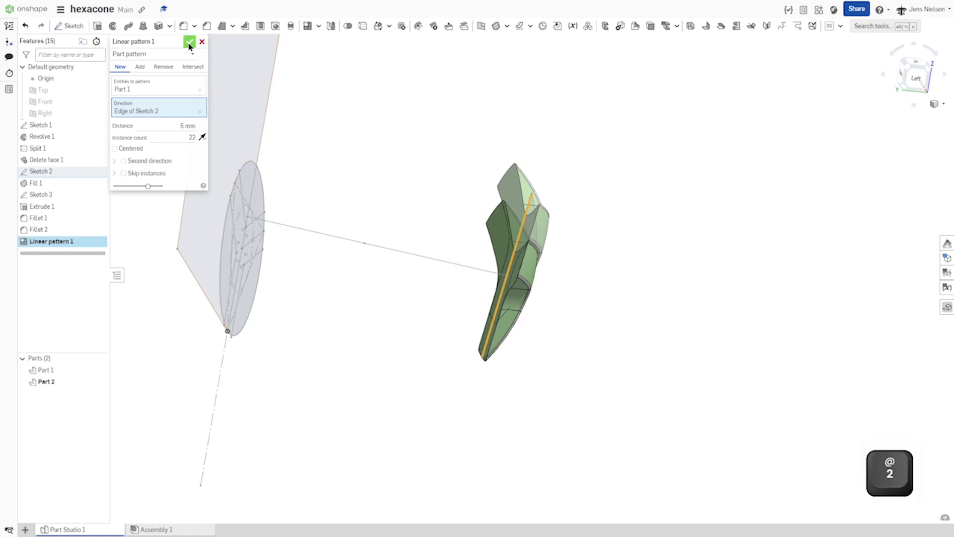
{"action": "left_click", "coordinate": [189, 42]}
Step: Start a composite part and add every second copy in the upper half of the stack: Parts 21, 19, 17, 15 and 13
{"action": "key", "text": "shift+7"}
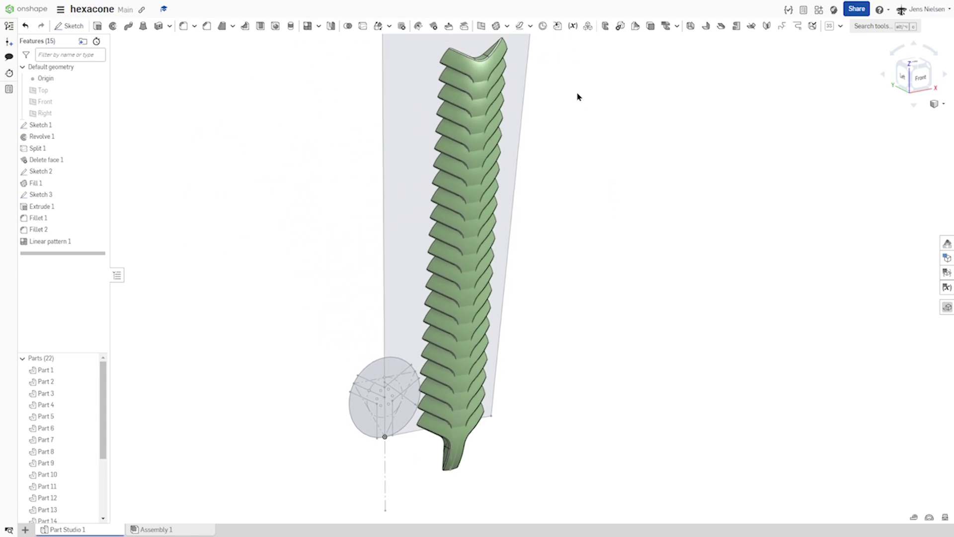
{"action": "left_click", "coordinate": [588, 27]}
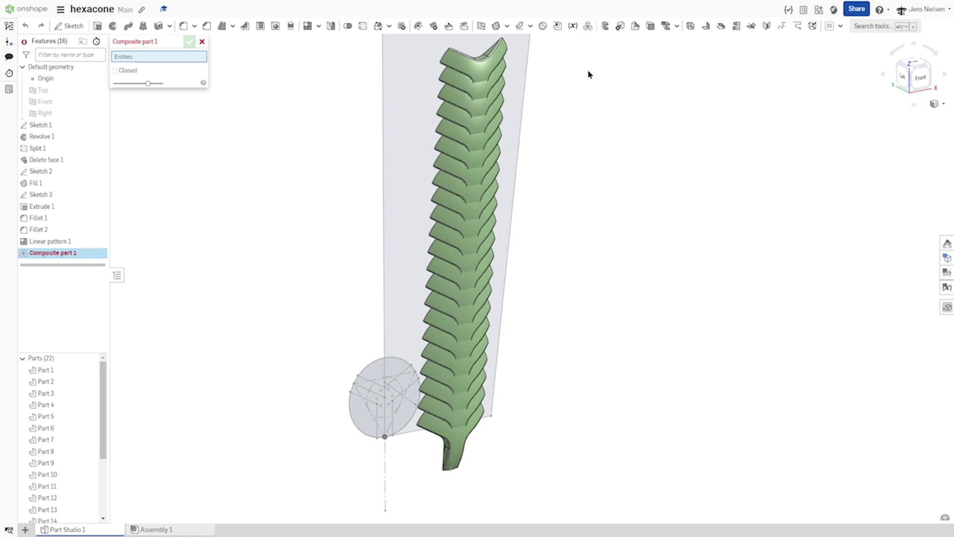
{"action": "scroll", "coordinate": [539, 75], "scroll_direction": "up", "scroll_amount": 5}
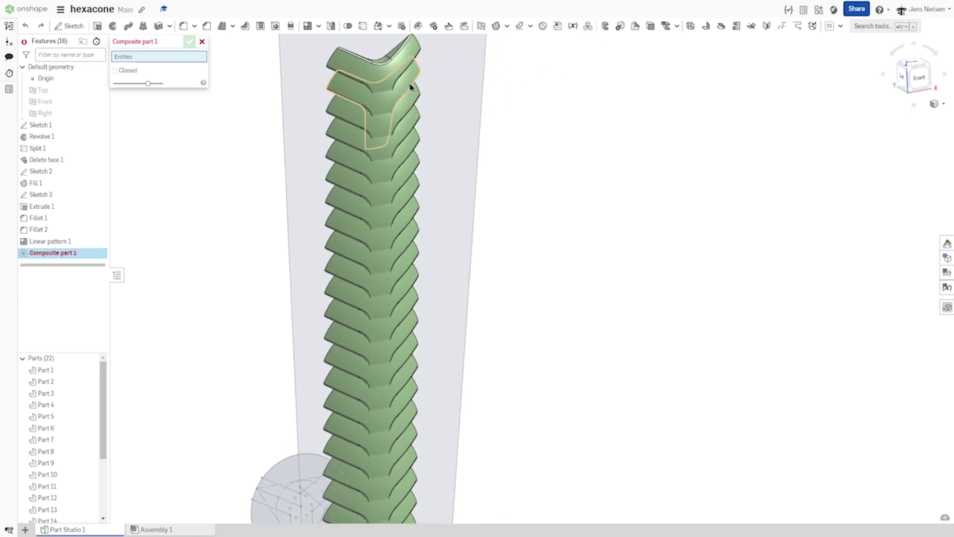
{"action": "left_click", "coordinate": [411, 87]}
{"action": "left_click", "coordinate": [416, 148]}
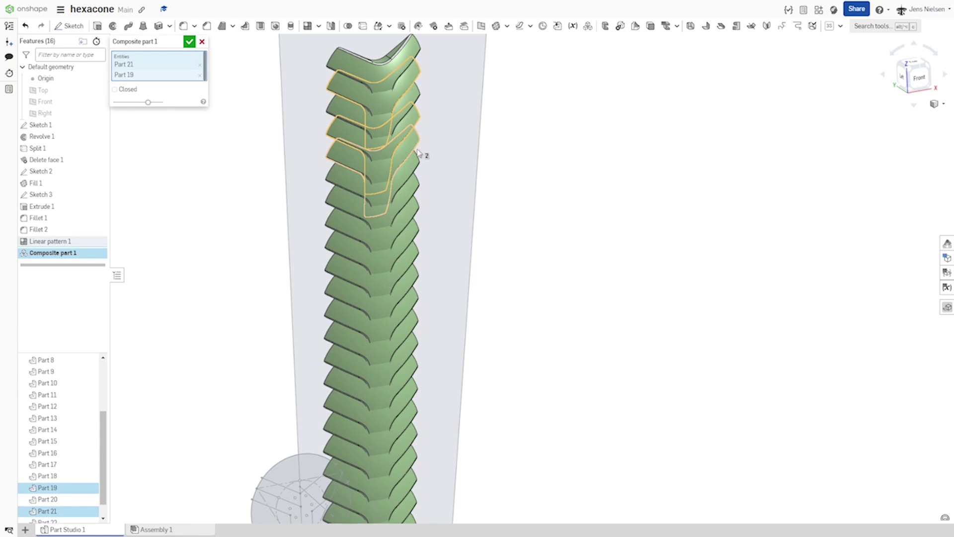
{"action": "left_click", "coordinate": [418, 167]}
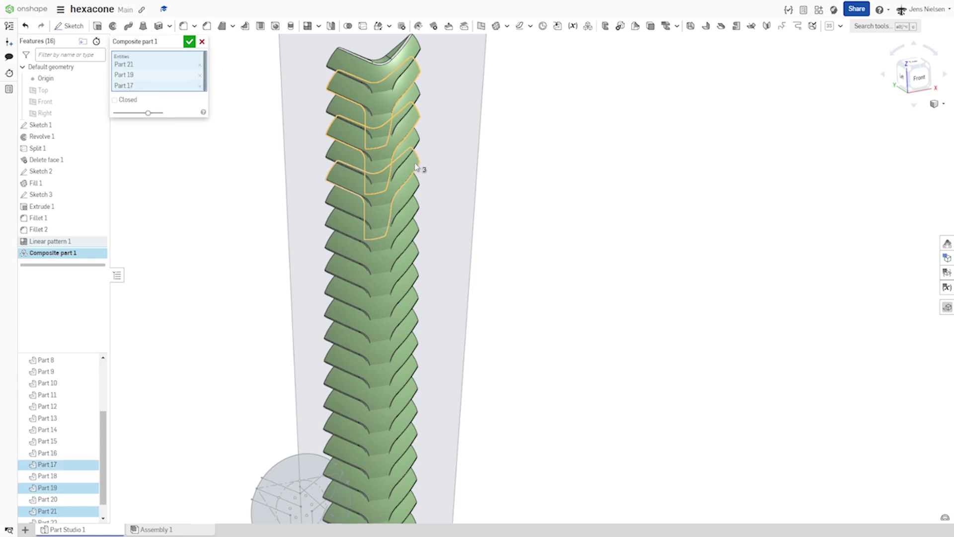
{"action": "left_click", "coordinate": [414, 213]}
{"action": "left_click", "coordinate": [421, 258]}
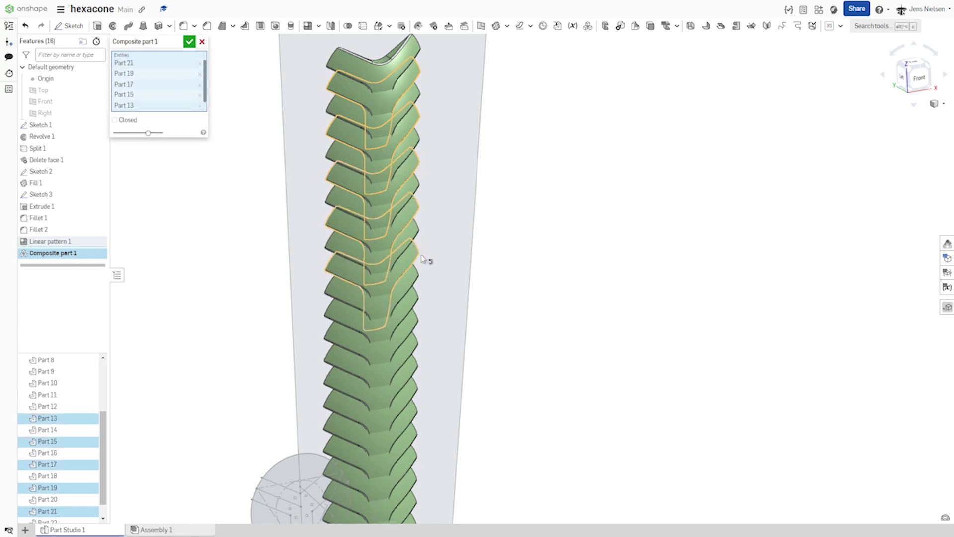
Step: Add the remaining alternate copies, Parts 11, 9, 7, 5, 3 and 1, to the composite part and apply it
{"action": "left_click", "coordinate": [420, 300]}
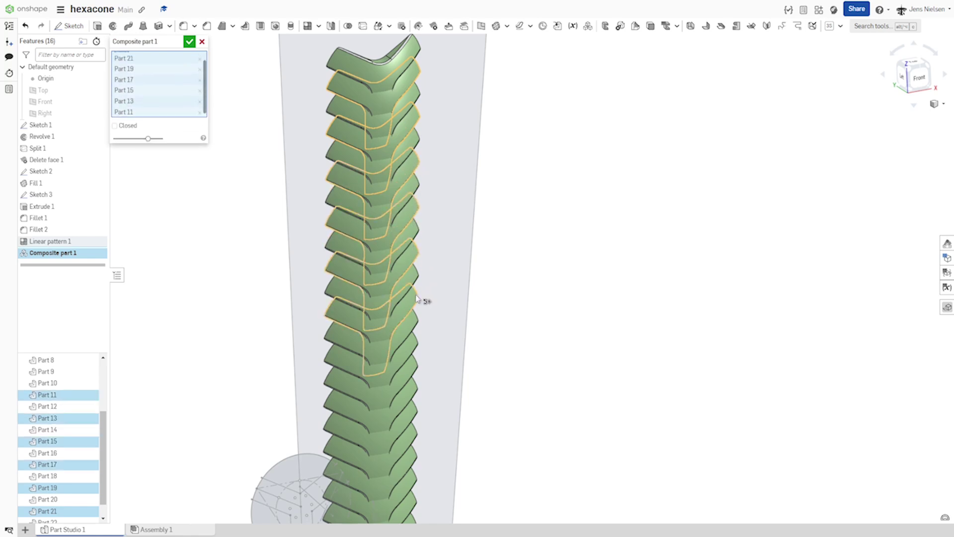
{"action": "left_click", "coordinate": [421, 337]}
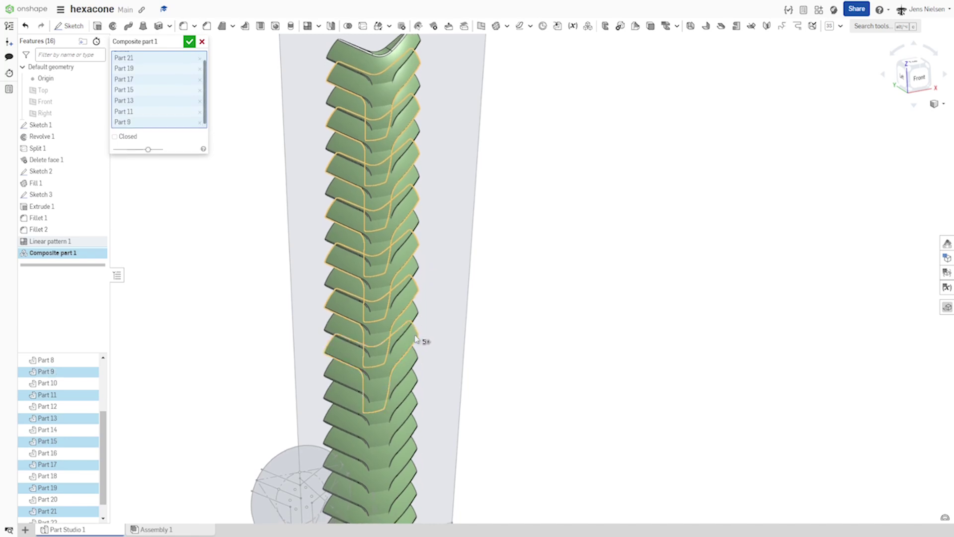
{"action": "left_click", "coordinate": [414, 381]}
{"action": "left_click", "coordinate": [420, 433]}
{"action": "middle_click_drag", "start_coordinate": [426, 437], "coordinate": [428, 339]}
{"action": "left_click", "coordinate": [407, 396]}
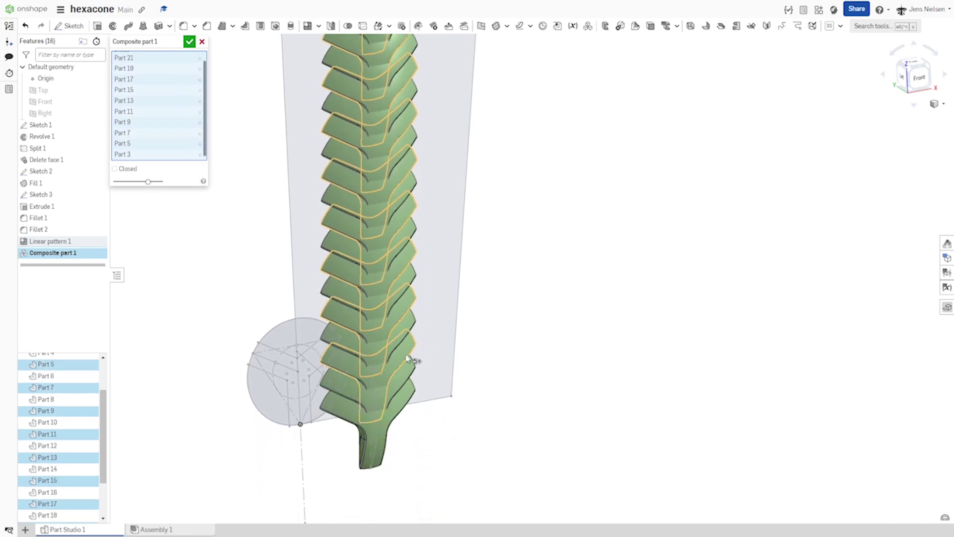
{"action": "left_click", "coordinate": [407, 396]}
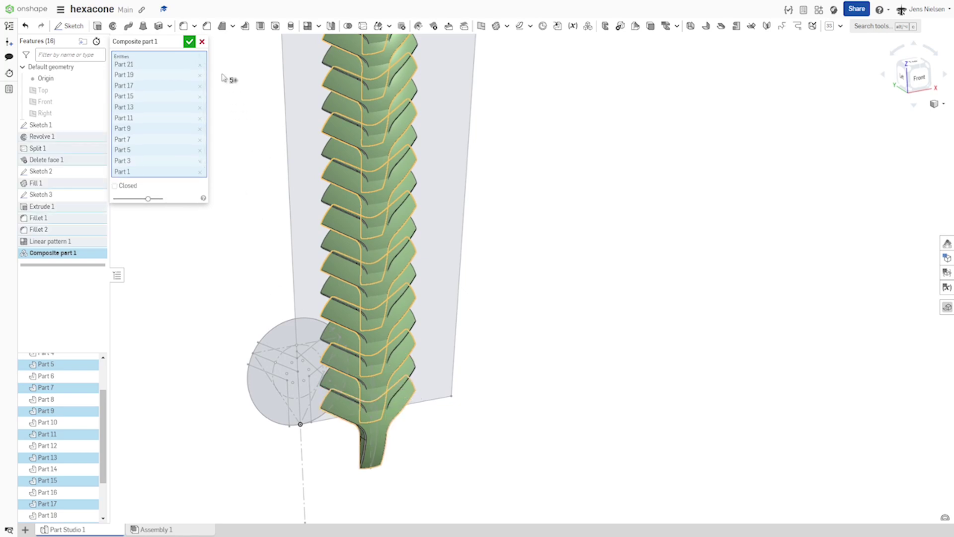
{"action": "left_click", "coordinate": [189, 43]}
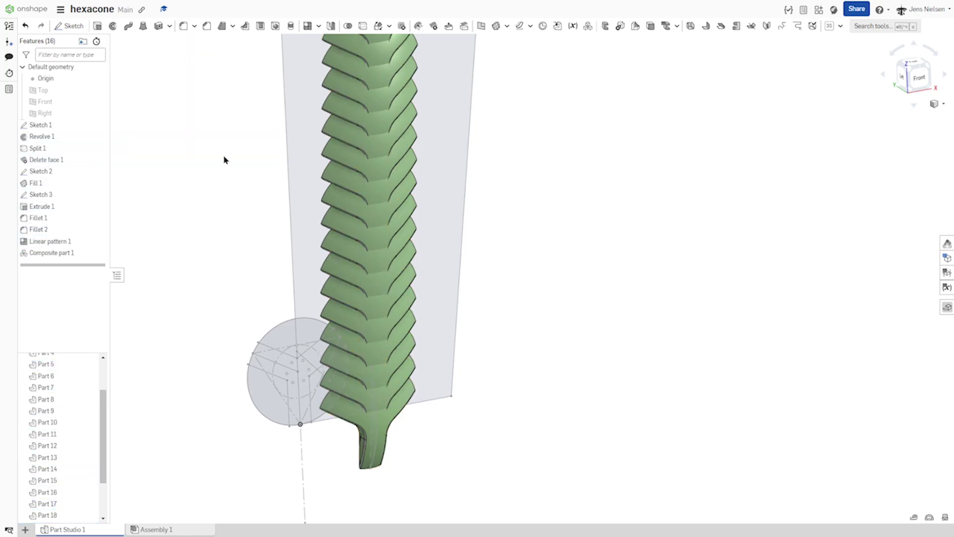
Step: Hide all parts and show only Composite part 1
{"action": "key", "text": "shift+7"}
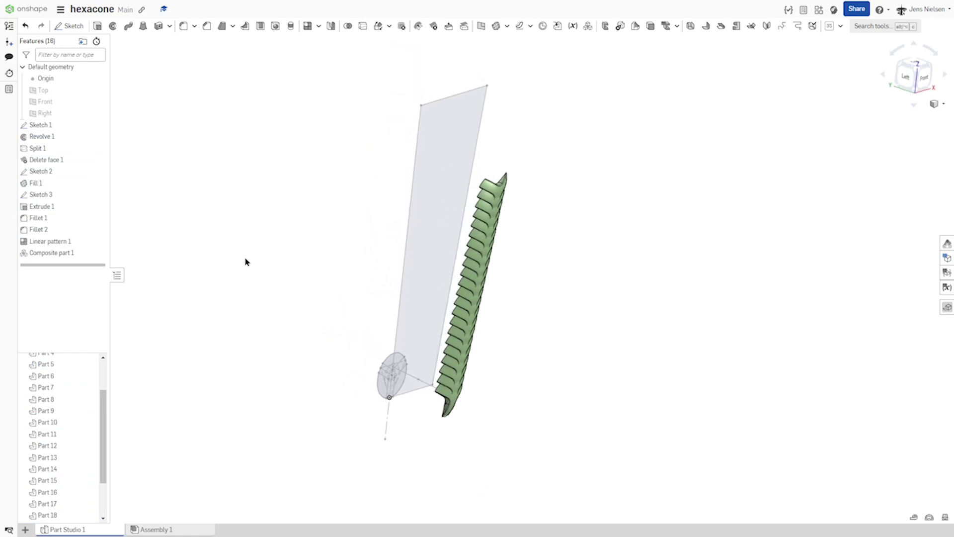
{"action": "scroll", "coordinate": [94, 413], "scroll_direction": "up", "scroll_amount": 3}
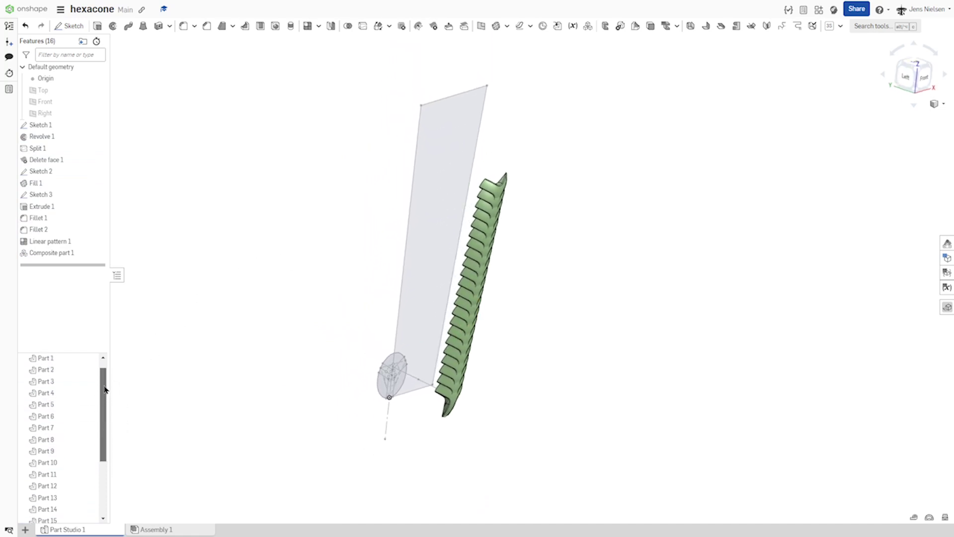
{"action": "left_click", "coordinate": [22, 359]}
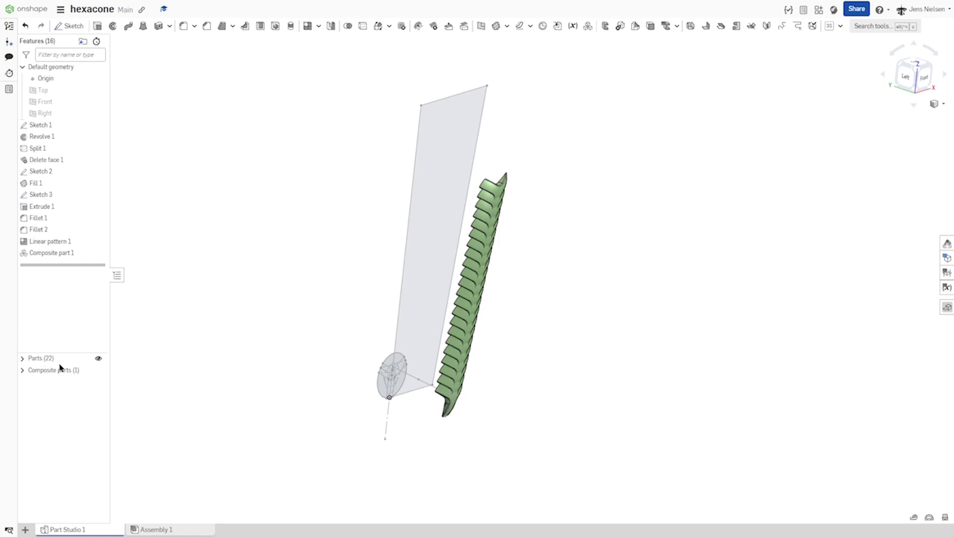
{"action": "left_click", "coordinate": [22, 370]}
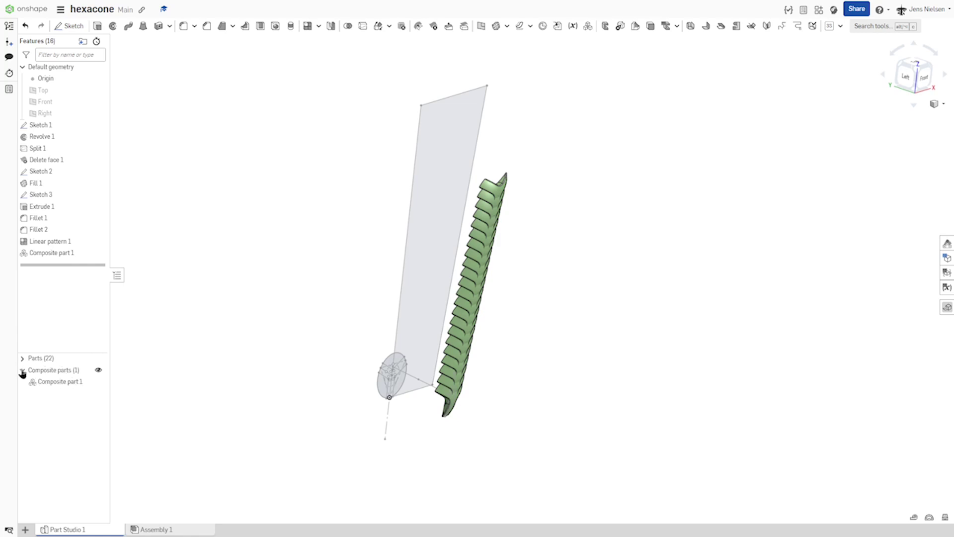
{"action": "left_click", "coordinate": [98, 382]}
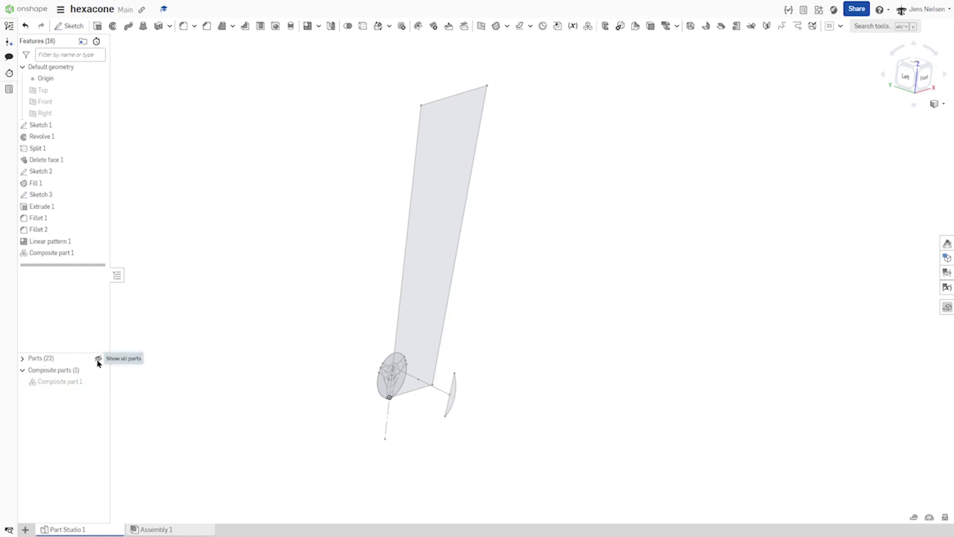
{"action": "left_click", "coordinate": [97, 381]}
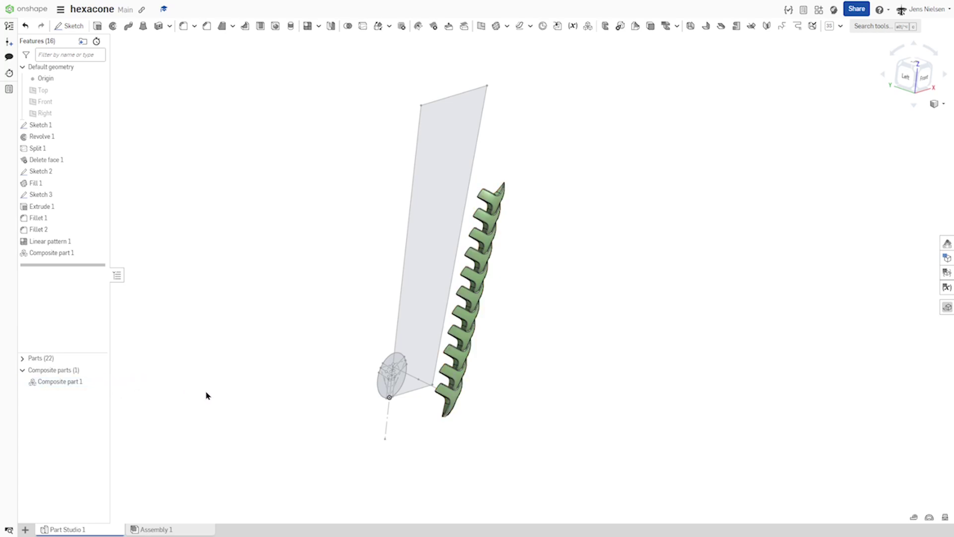
Step: Start a Rotate transform with Composite part 1 as the entity to transform
{"action": "key", "text": "shift+1"}
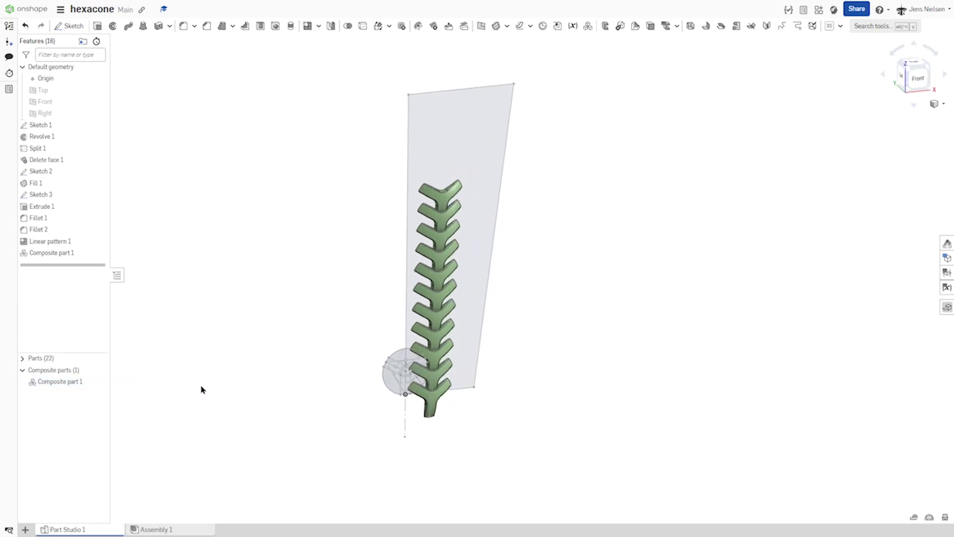
{"action": "right_click_drag", "start_coordinate": [201, 386], "coordinate": [224, 362]}
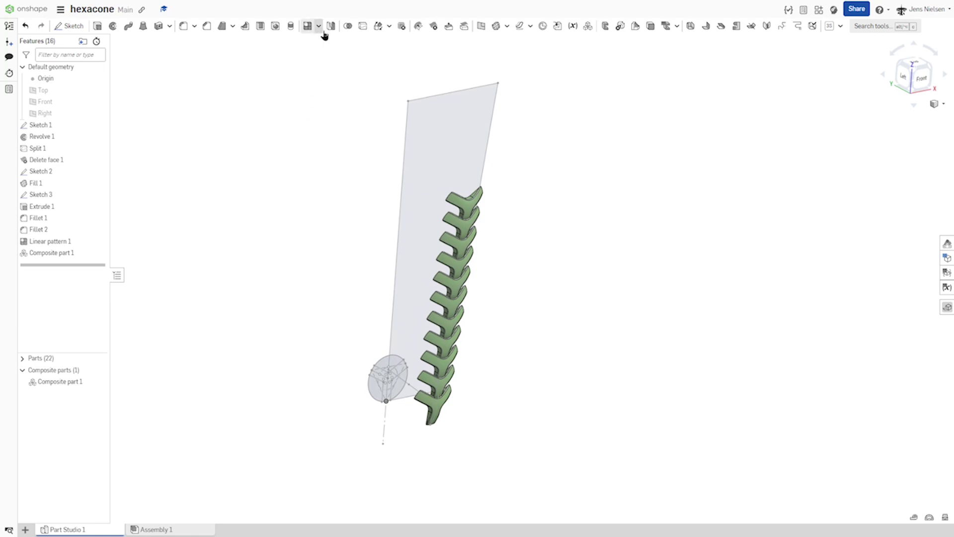
{"action": "left_click", "coordinate": [387, 28]}
{"action": "left_click", "coordinate": [390, 43]}
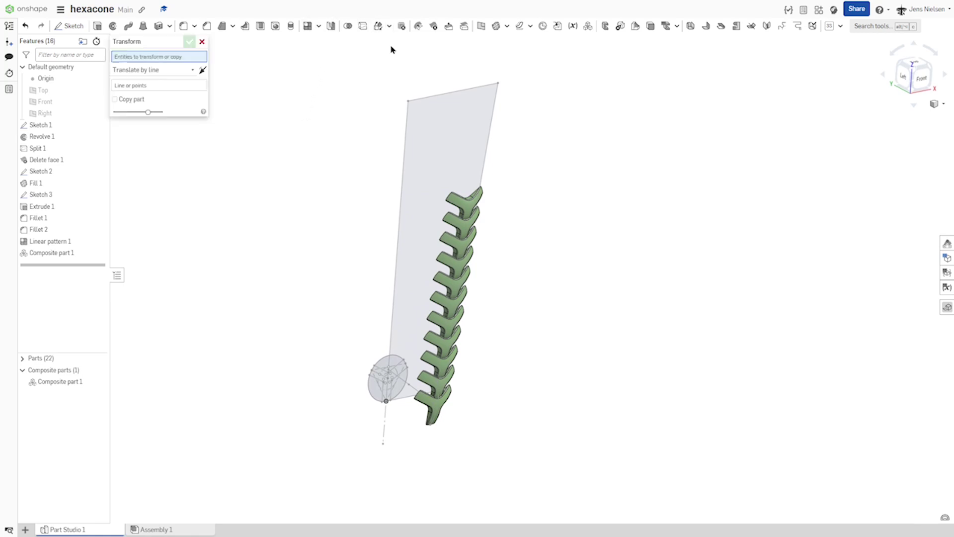
{"action": "left_click", "coordinate": [192, 70]}
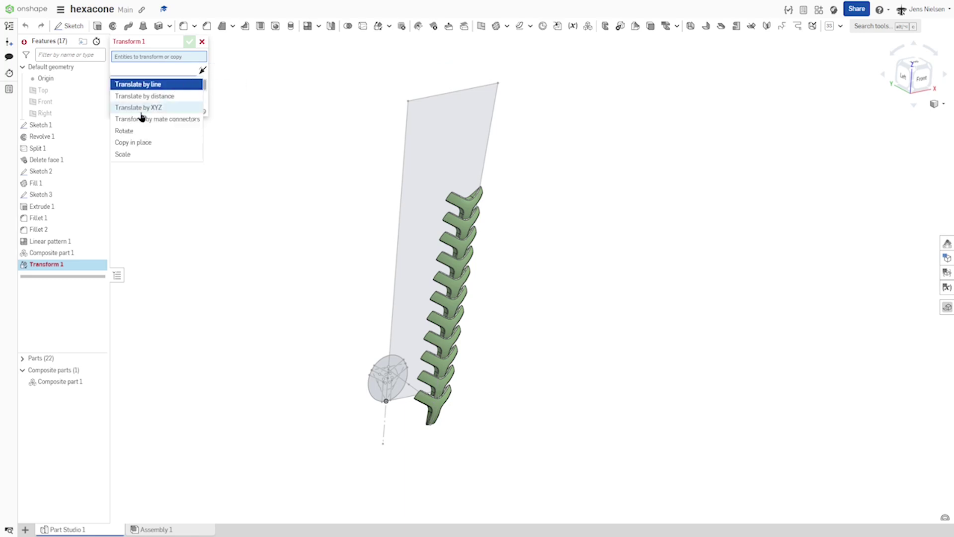
{"action": "left_click", "coordinate": [132, 131]}
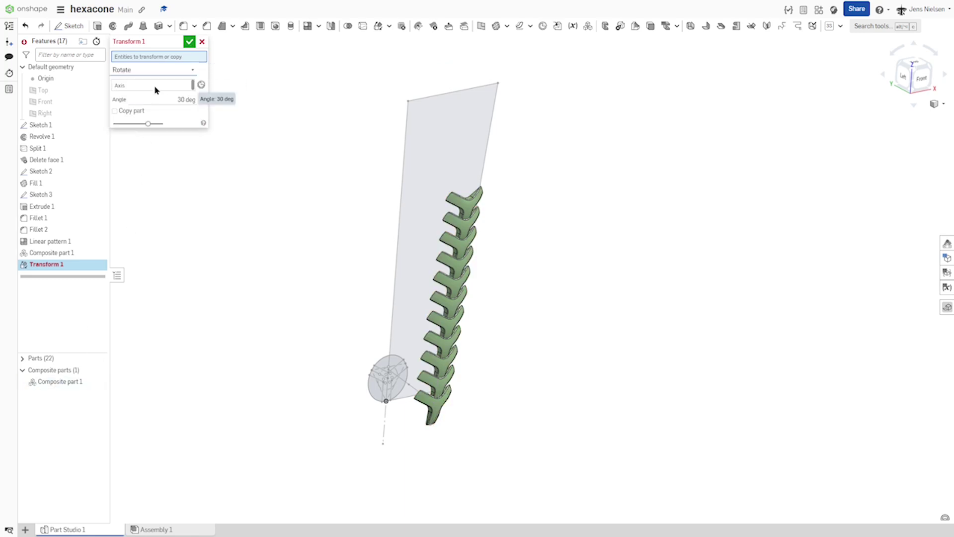
{"action": "left_click", "coordinate": [75, 385]}
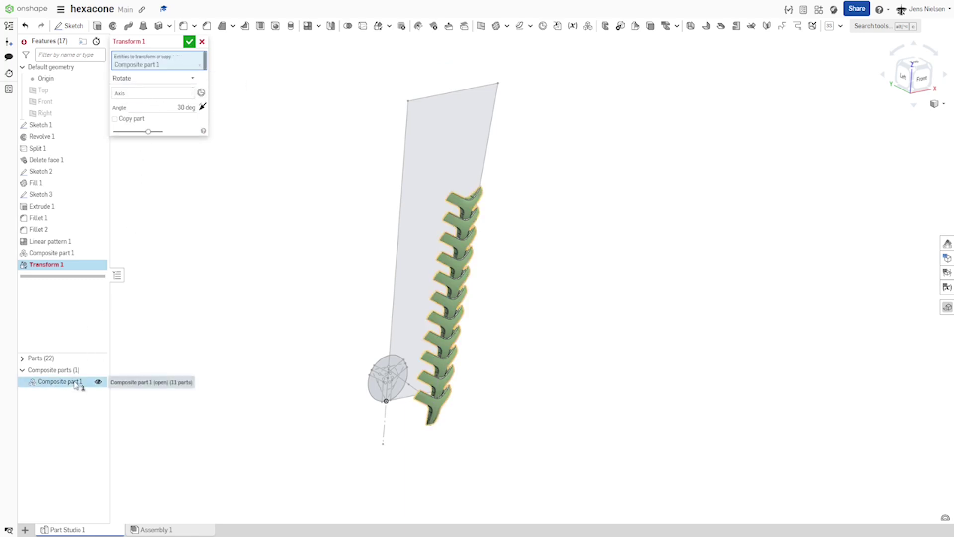
Step: Use the long vertical edge of Sketch 1 as the rotation axis, set the angle to 14 degrees and apply the transform
{"action": "left_click", "coordinate": [147, 95]}
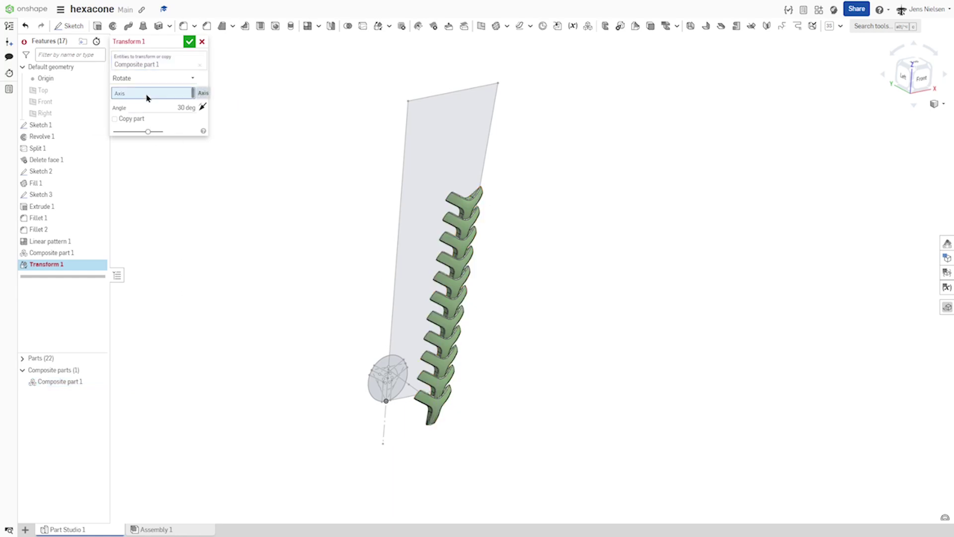
{"action": "left_click", "coordinate": [395, 279]}
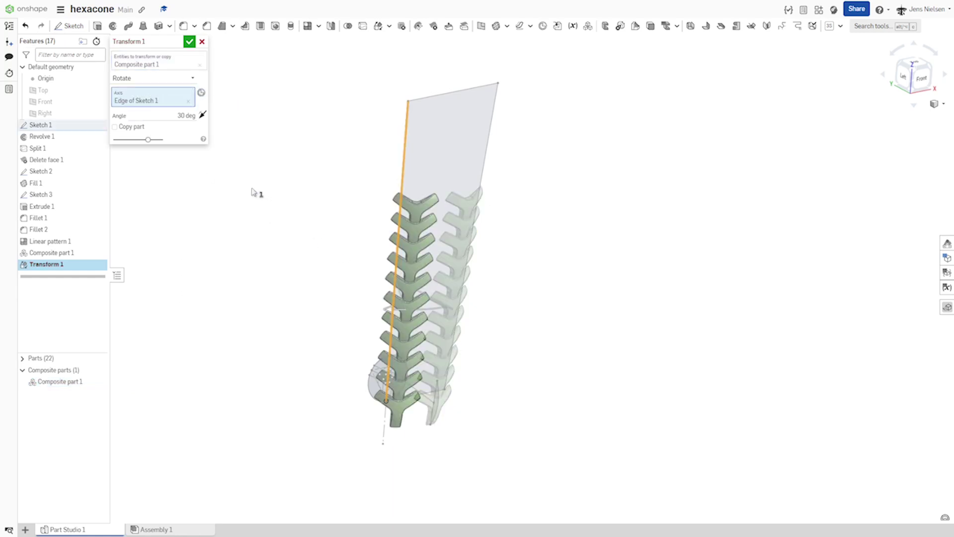
{"action": "left_click", "coordinate": [186, 116]}
{"action": "type", "text": "14"}
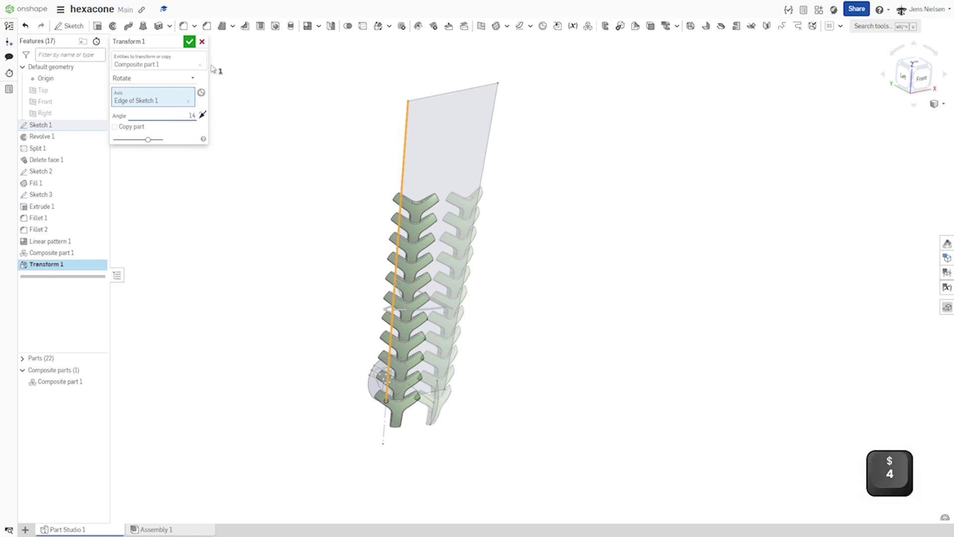
{"action": "left_click", "coordinate": [189, 43]}
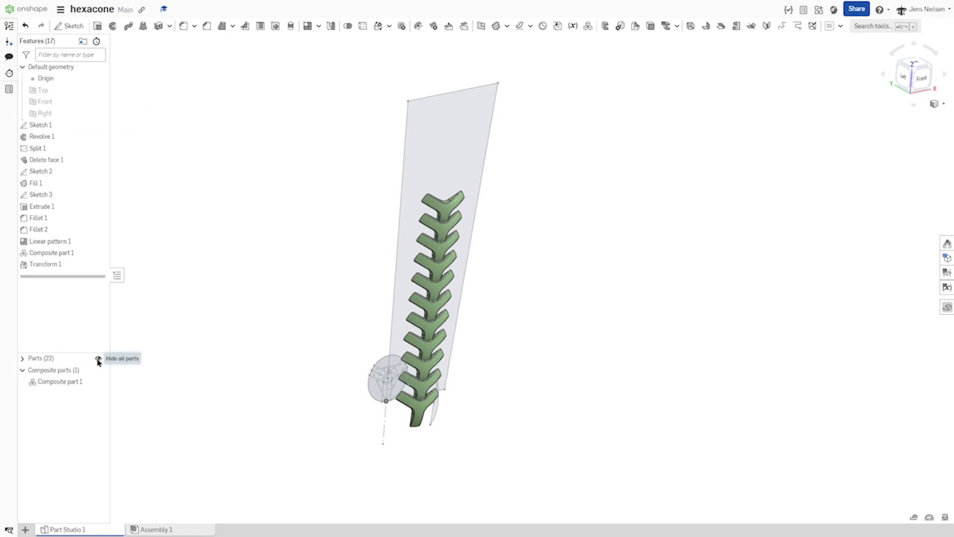
Step: Show all parts alongside the rotated composite part
{"action": "left_click", "coordinate": [99, 359]}
{"action": "left_click", "coordinate": [99, 359]}
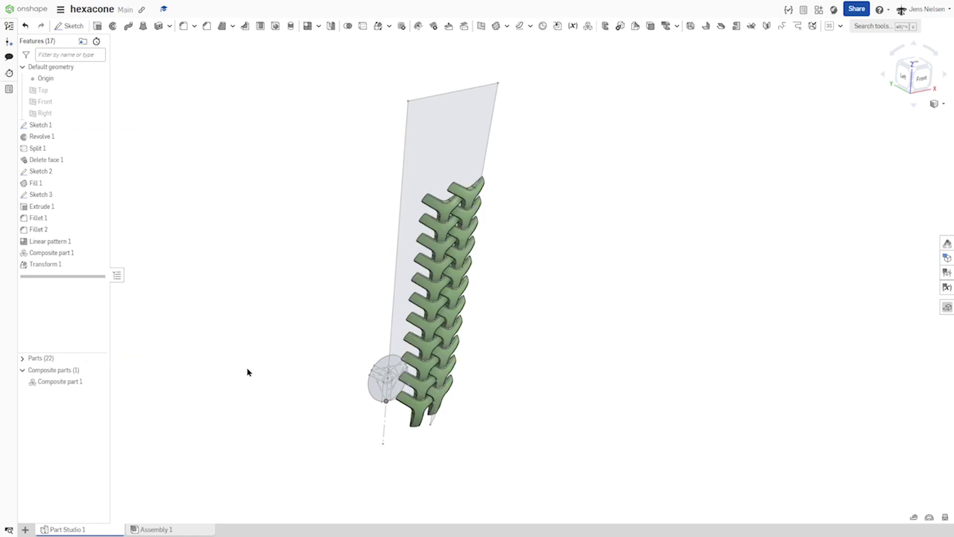
{"action": "key", "text": "f"}
{"action": "key", "text": "Left"}
{"action": "key", "text": "Left"}
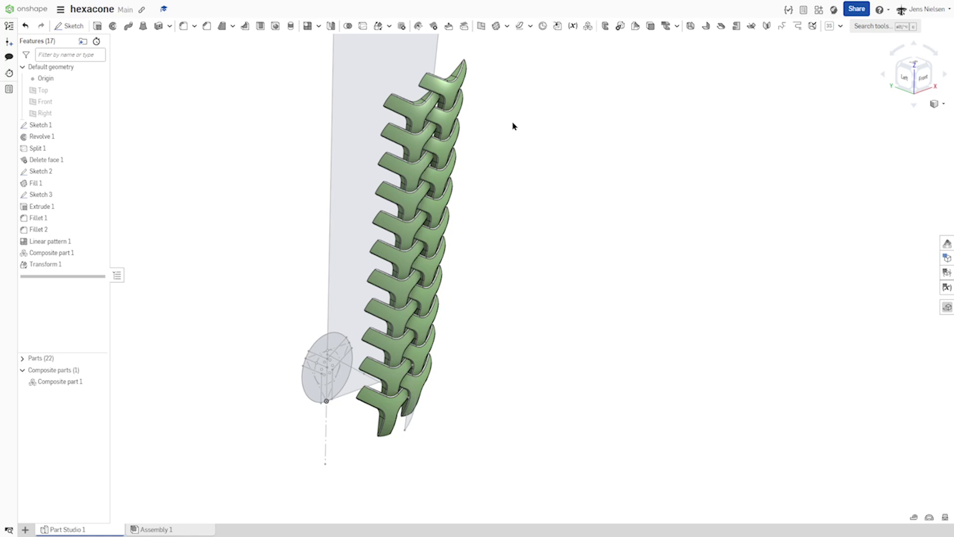
Step: Unite all the patterned parts, Part 1 through Part 22, with a Boolean union
{"action": "left_click", "coordinate": [347, 25]}
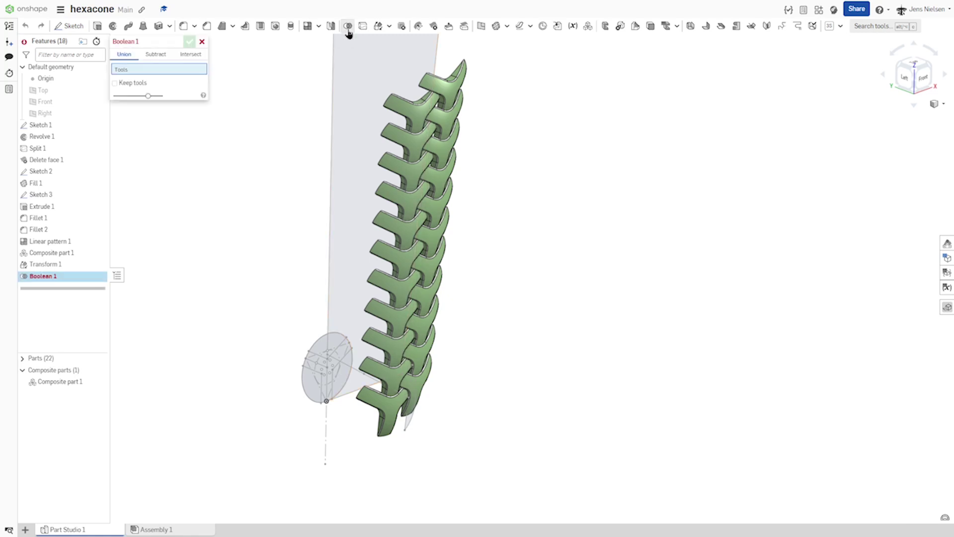
{"action": "scroll", "coordinate": [490, 280], "scroll_direction": "down", "scroll_amount": 3}
{"action": "left_click_drag", "start_coordinate": [538, 446], "coordinate": [323, 121]}
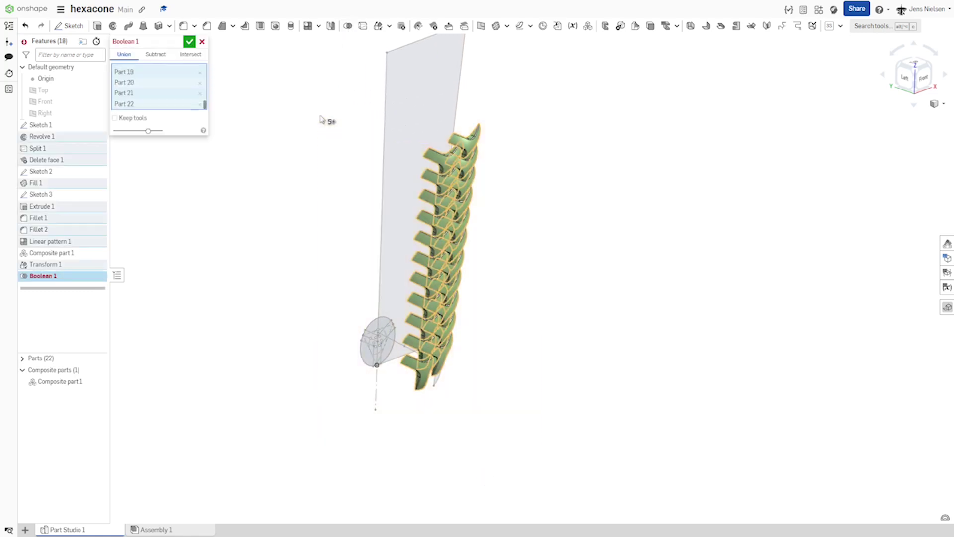
{"action": "left_click", "coordinate": [189, 43]}
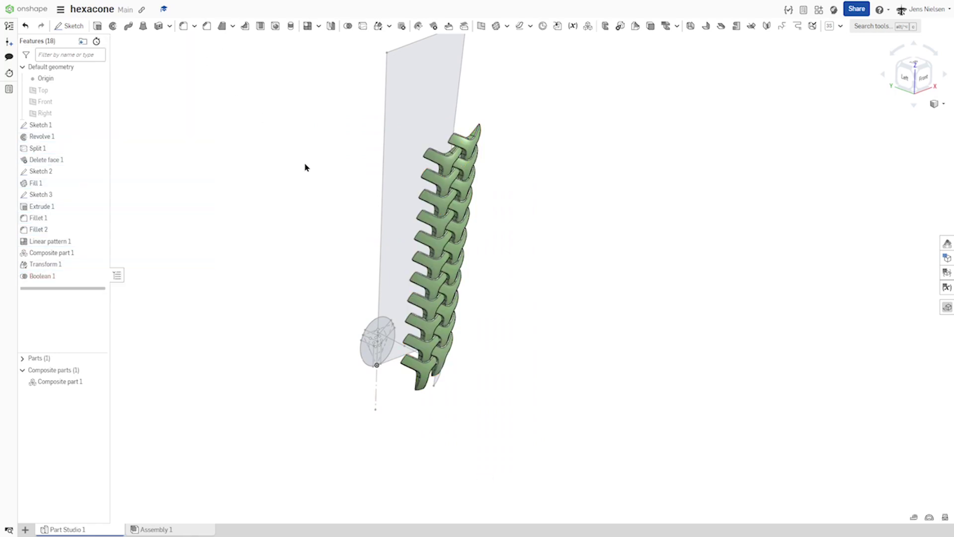
Step: Start a thin revolve of Sketch 1's slanted outer edge, using the sketch's long vertical edge as the revolve axis
{"action": "key", "text": "shift+3"}
{"action": "right_click_drag", "start_coordinate": [305, 168], "coordinate": [486, 224]}
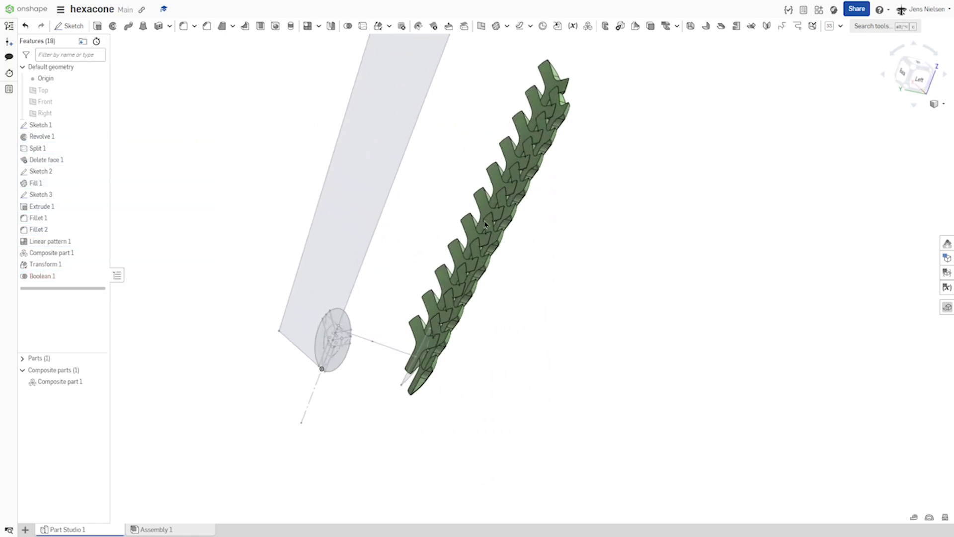
{"action": "right_click_drag", "start_coordinate": [458, 189], "coordinate": [338, 48]}
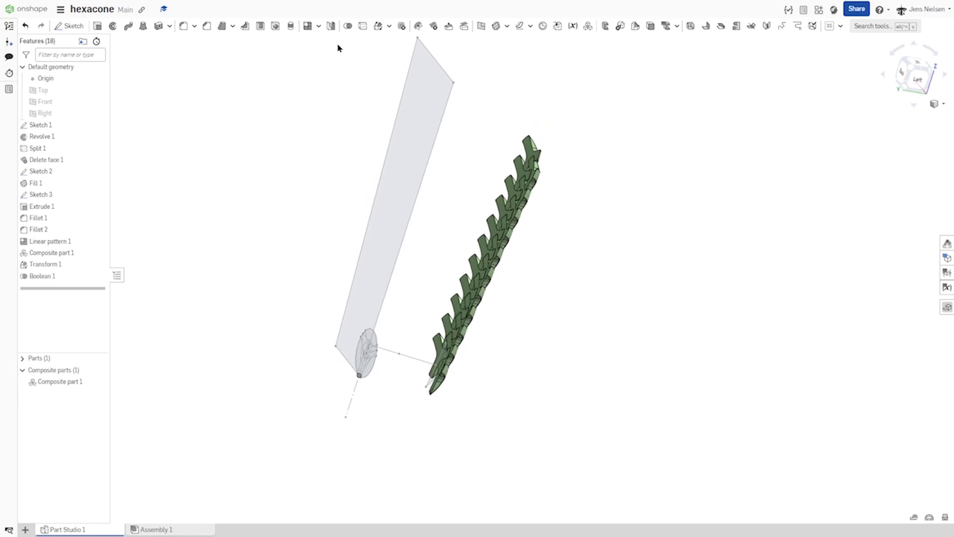
{"action": "left_click", "coordinate": [114, 27]}
{"action": "left_click", "coordinate": [194, 56]}
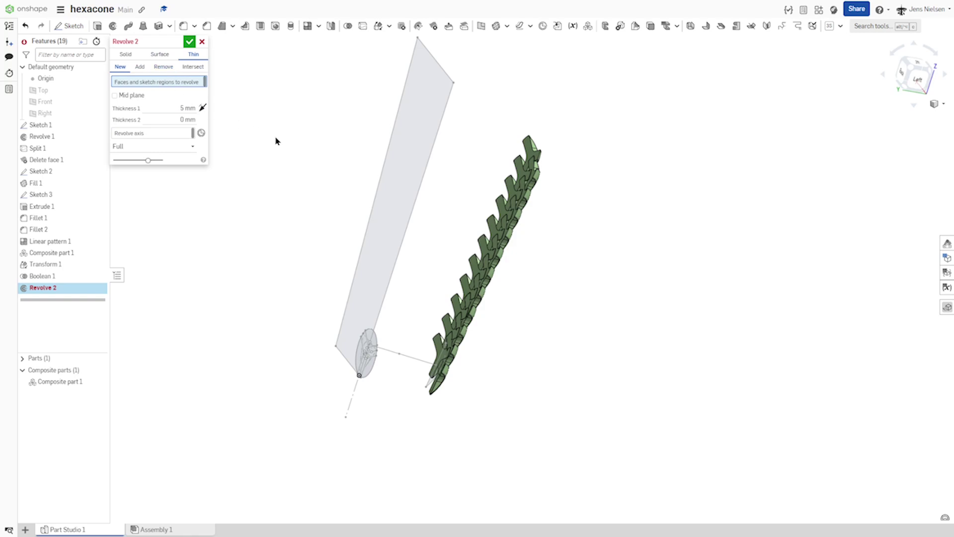
{"action": "right_click_drag", "start_coordinate": [356, 187], "coordinate": [359, 199]}
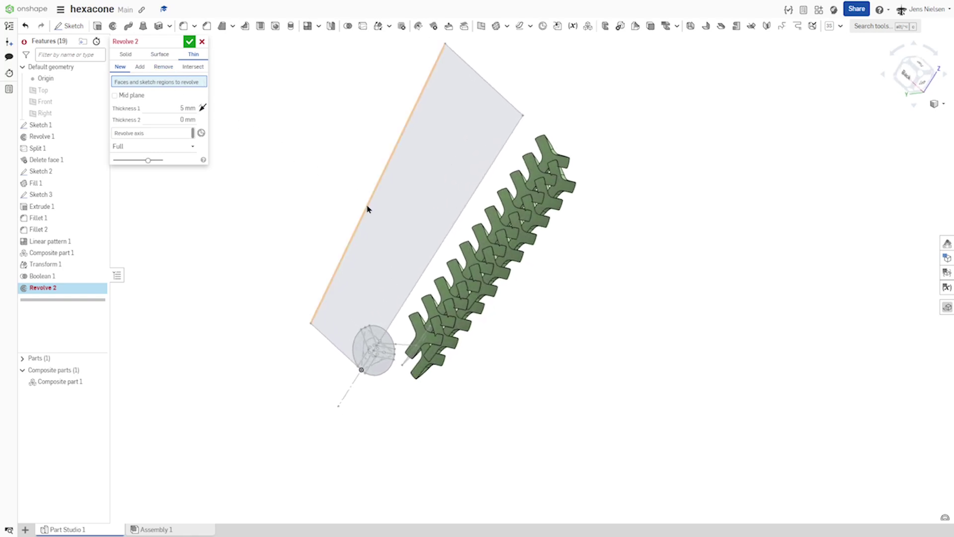
{"action": "left_click", "coordinate": [368, 207]}
{"action": "left_click", "coordinate": [170, 141]}
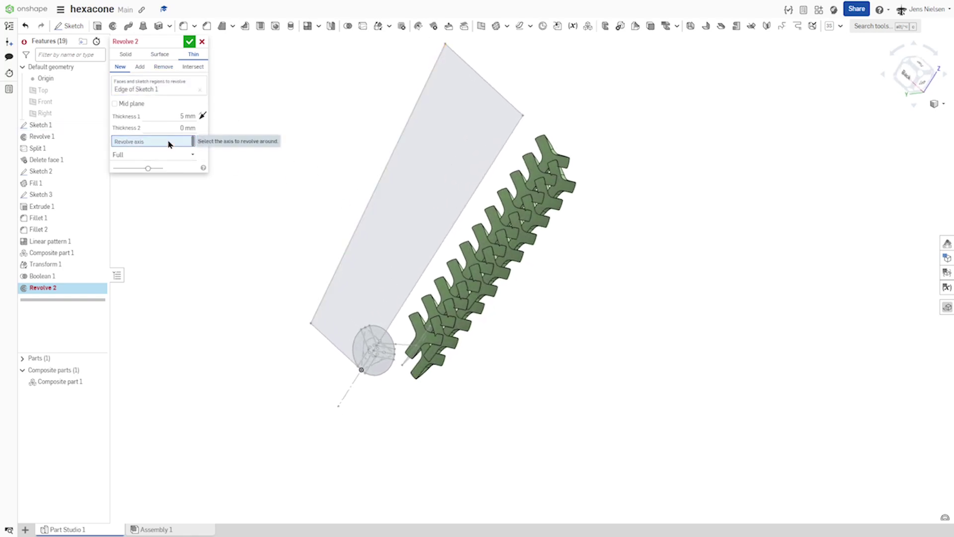
{"action": "left_click", "coordinate": [406, 302]}
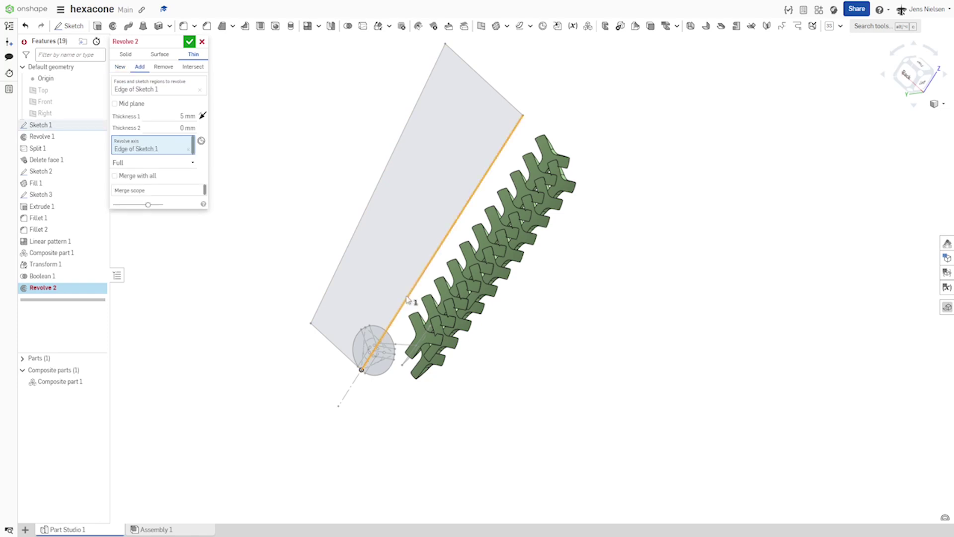
{"action": "right_click_drag", "start_coordinate": [271, 197], "coordinate": [224, 147]}
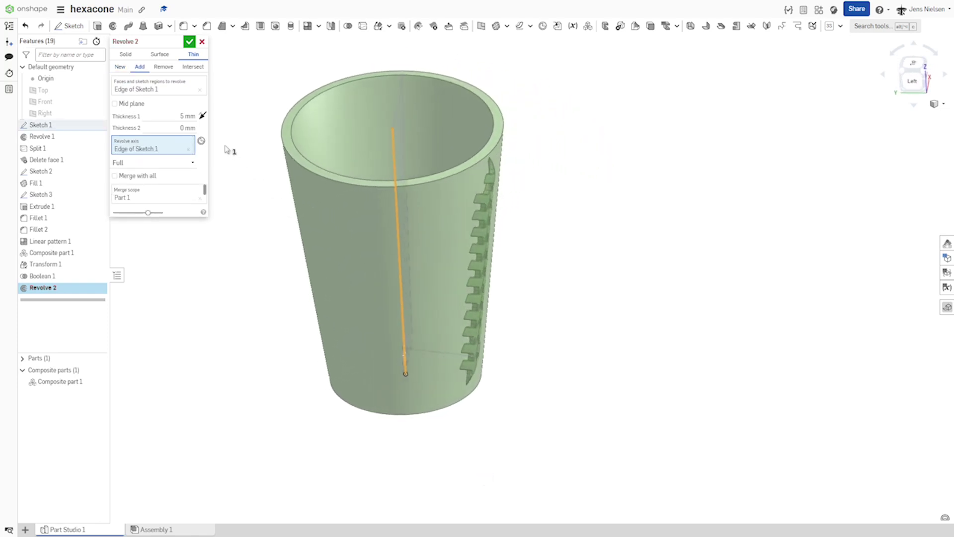
Step: Set the thin revolve's Thickness 1 to 0.6 mm, switch its operation to Remove and apply it
{"action": "left_click", "coordinate": [185, 118]}
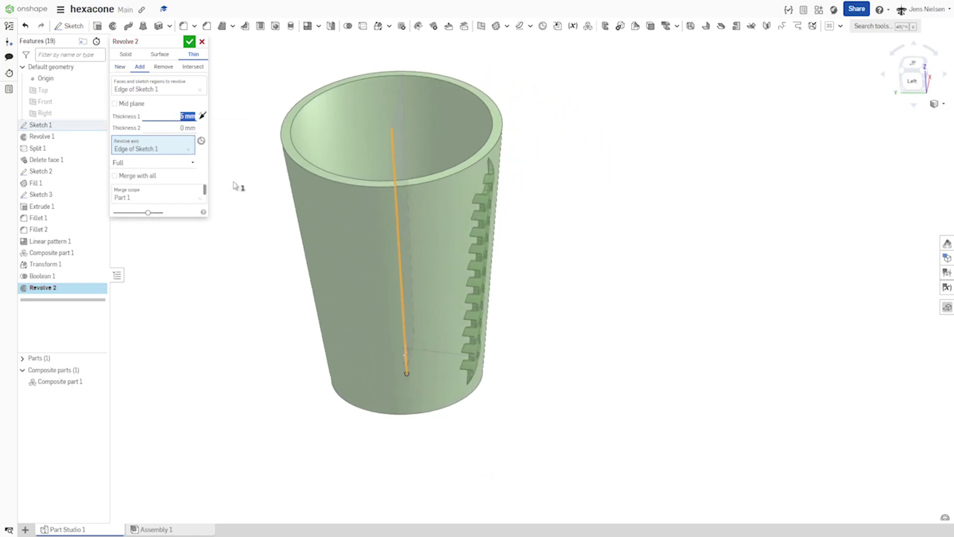
{"action": "type", "text": "6"}
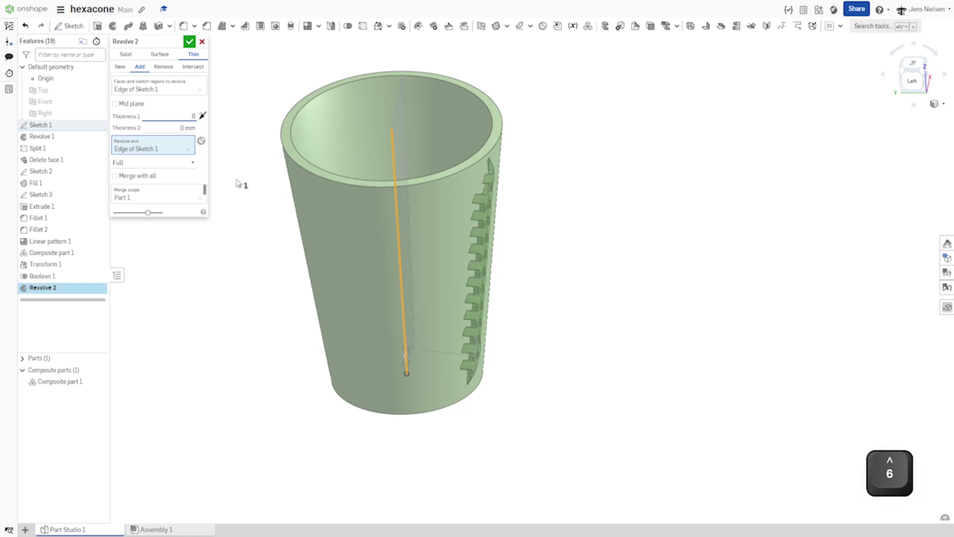
{"action": "key", "text": "Tab"}
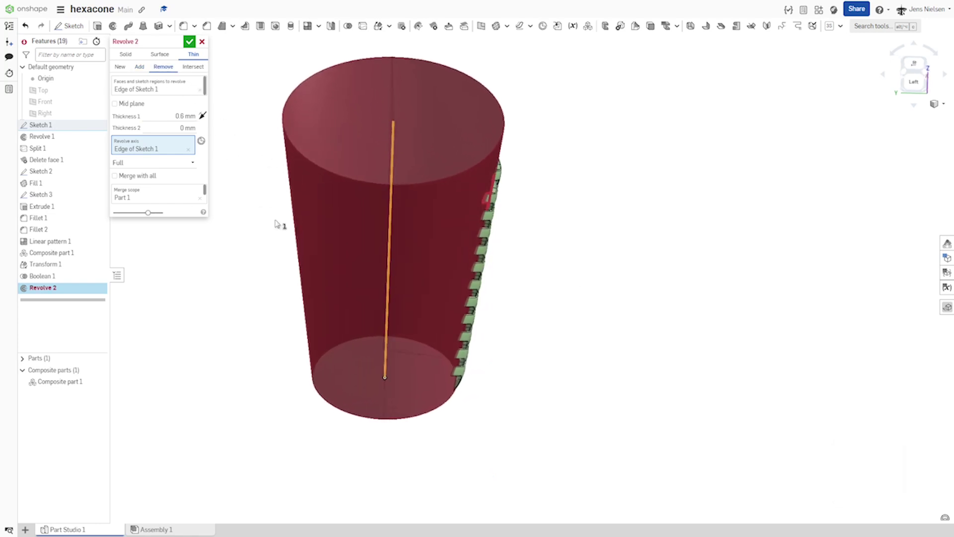
{"action": "right_click_drag", "start_coordinate": [275, 220], "coordinate": [266, 211]}
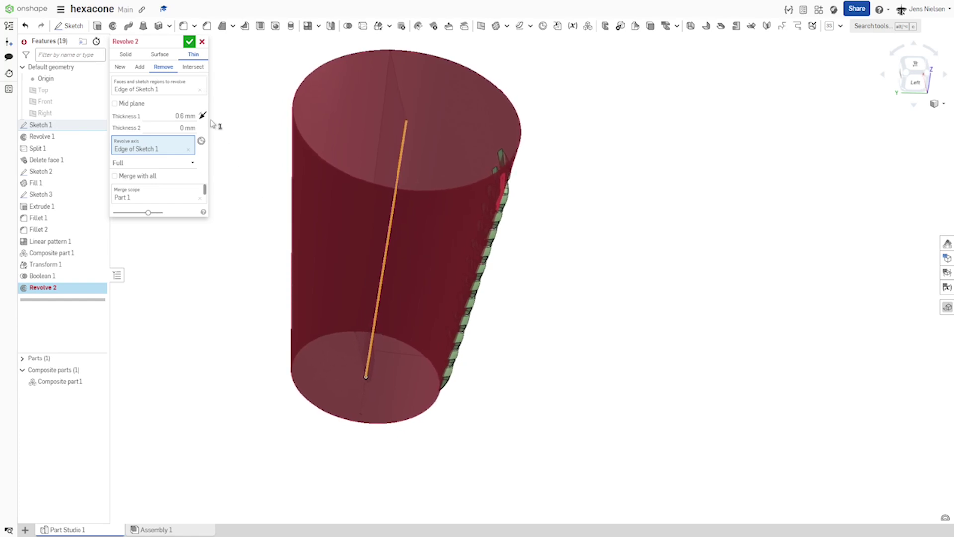
{"action": "left_click", "coordinate": [189, 43]}
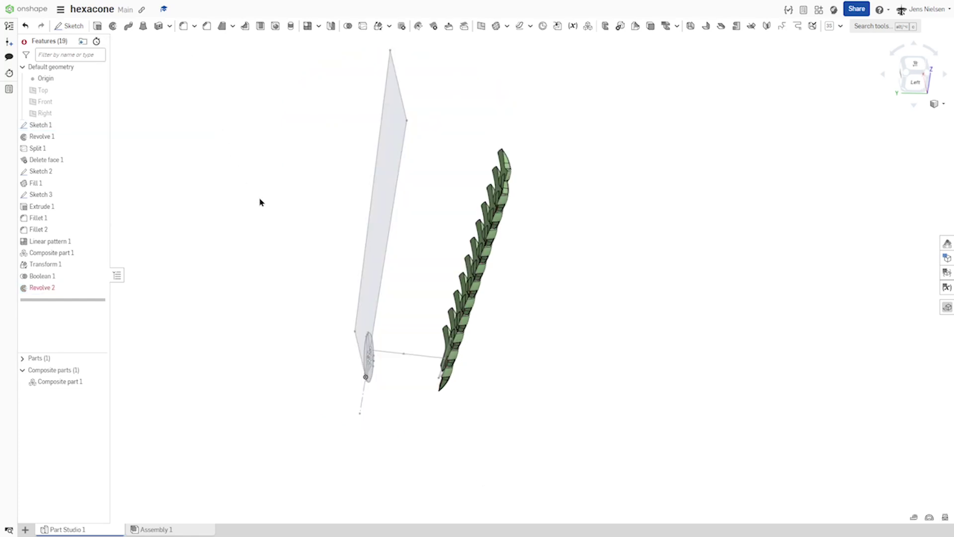
Step: Edit Revolve 2 to flip its thickness direction and apply the change
{"action": "right_click", "coordinate": [62, 289]}
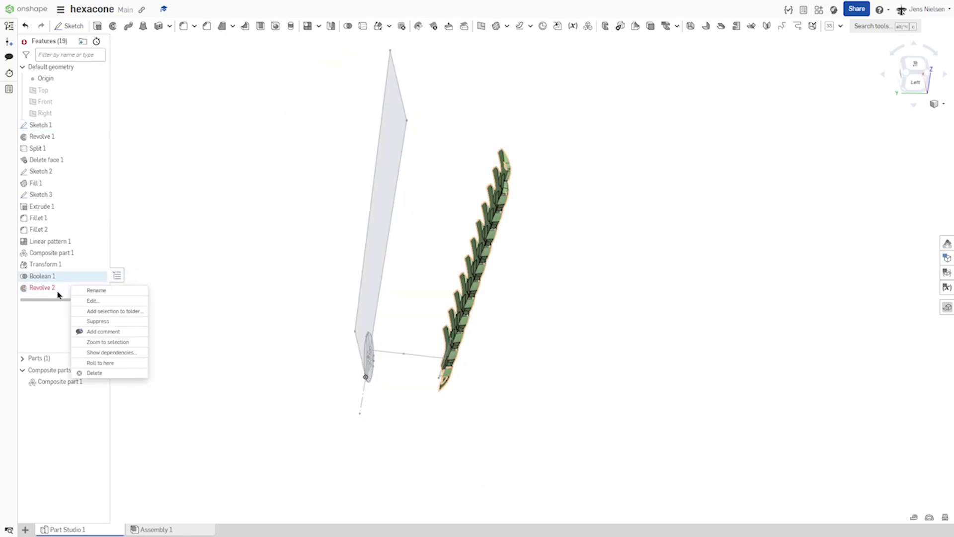
{"action": "left_click", "coordinate": [53, 292]}
{"action": "right_click", "coordinate": [53, 291]}
{"action": "left_click", "coordinate": [78, 311]}
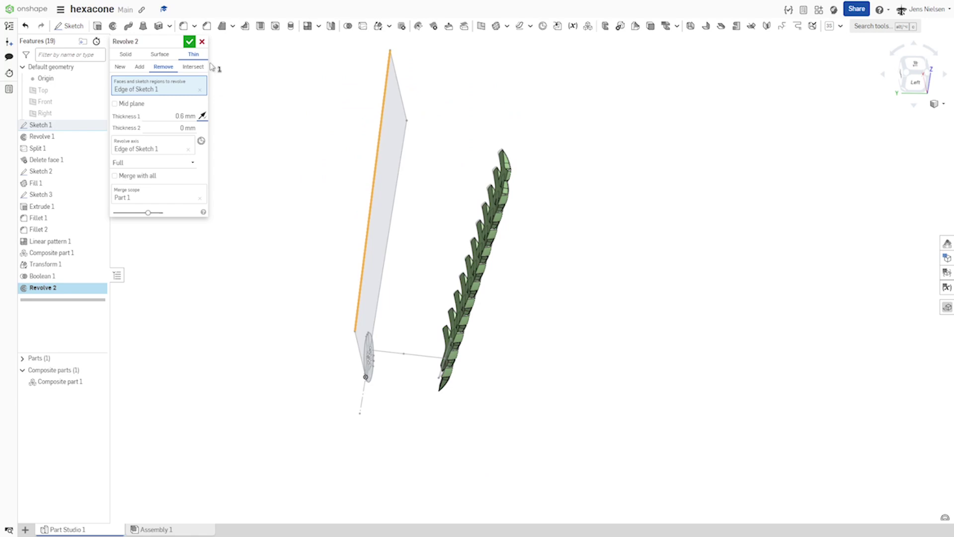
{"action": "left_click", "coordinate": [190, 41]}
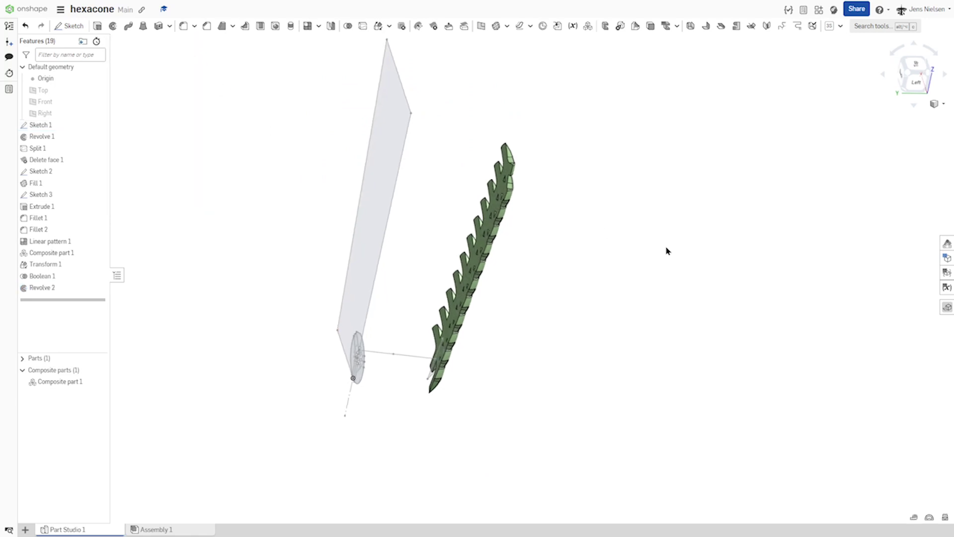
Step: Create a circular part pattern of Part 1 with 12 equally spaced instances over 360 degrees around Sketch 1's long vertical edge
{"action": "key", "text": "n"}
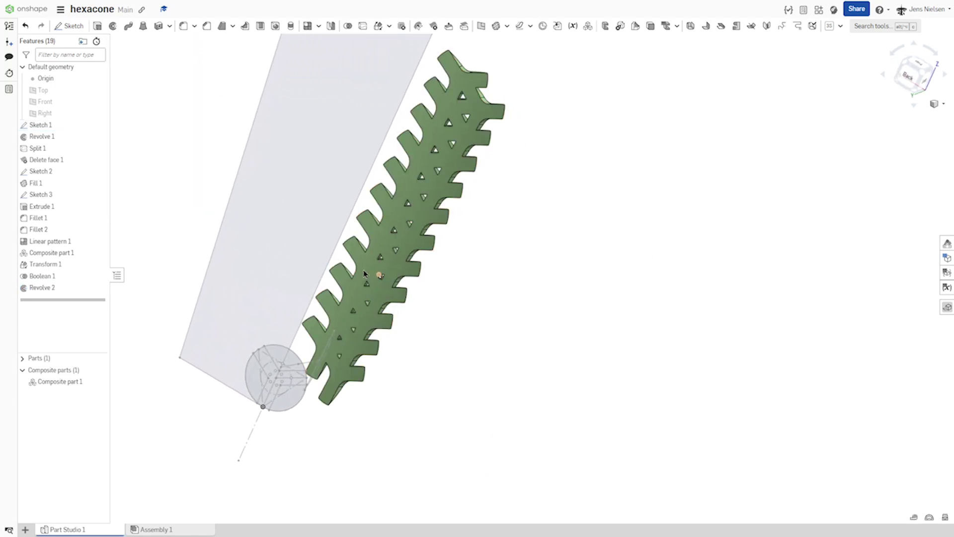
{"action": "key", "text": "shift+3"}
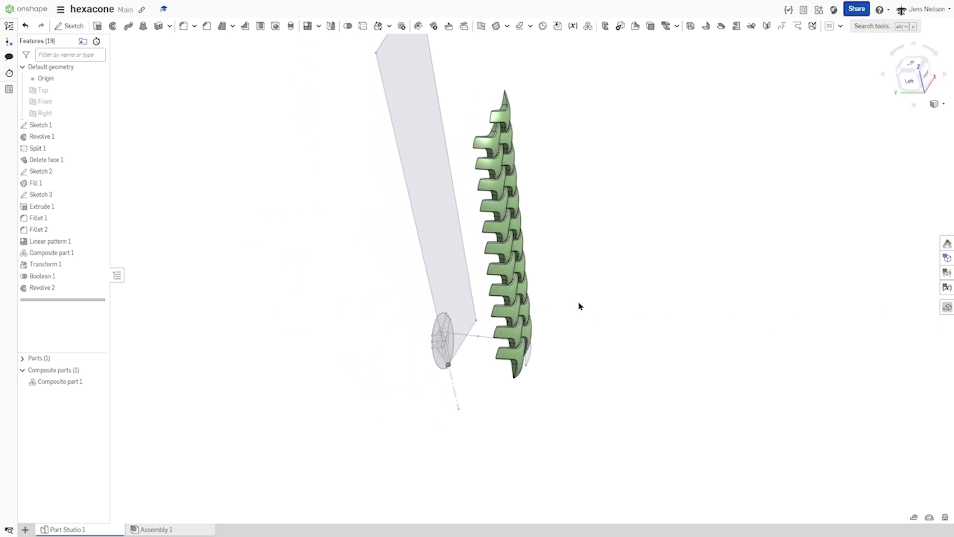
{"action": "right_click_drag", "start_coordinate": [616, 301], "coordinate": [556, 151]}
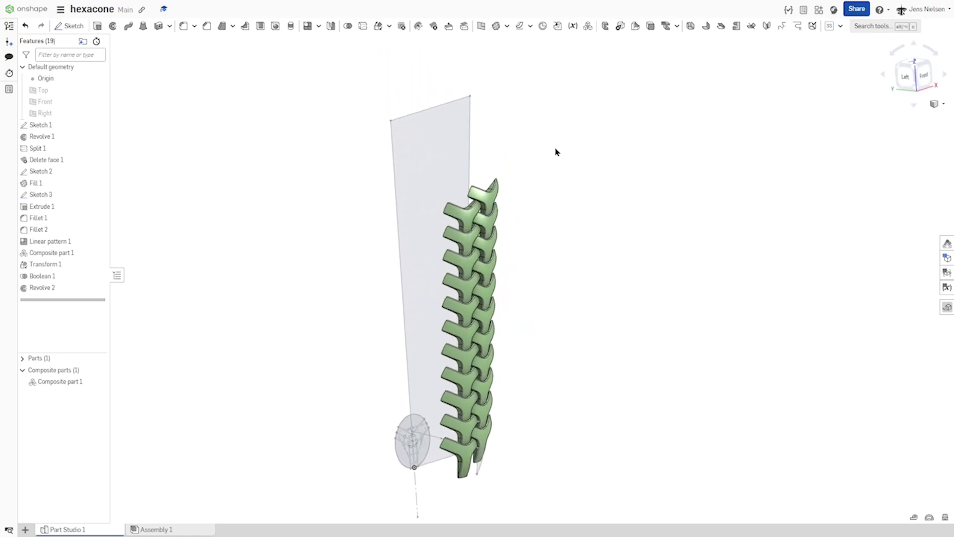
{"action": "left_click", "coordinate": [317, 27]}
{"action": "left_click", "coordinate": [328, 57]}
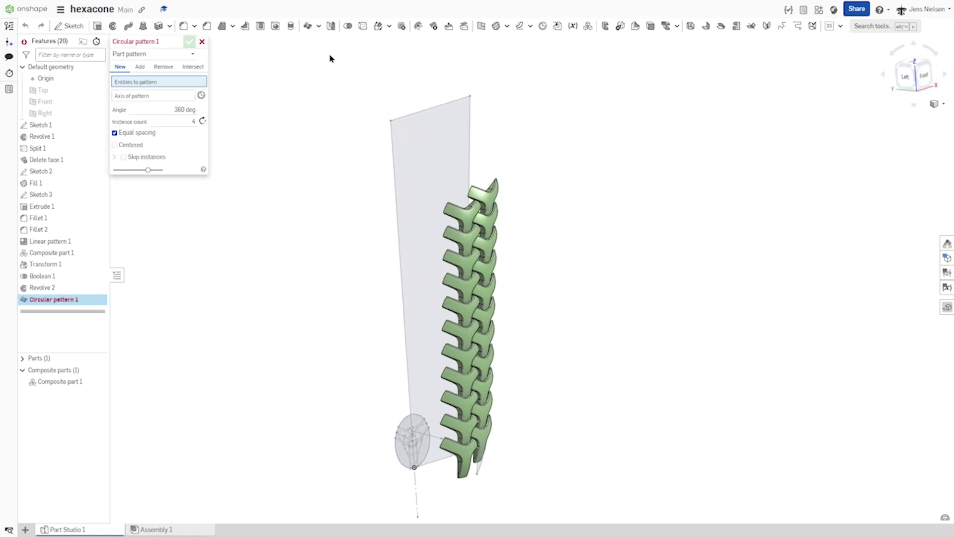
{"action": "left_click", "coordinate": [483, 236]}
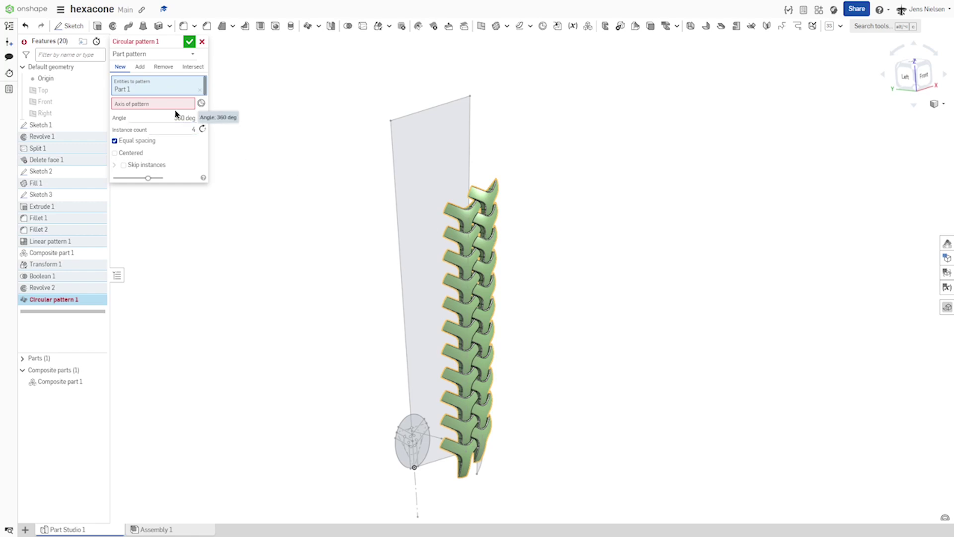
{"action": "left_click", "coordinate": [398, 239]}
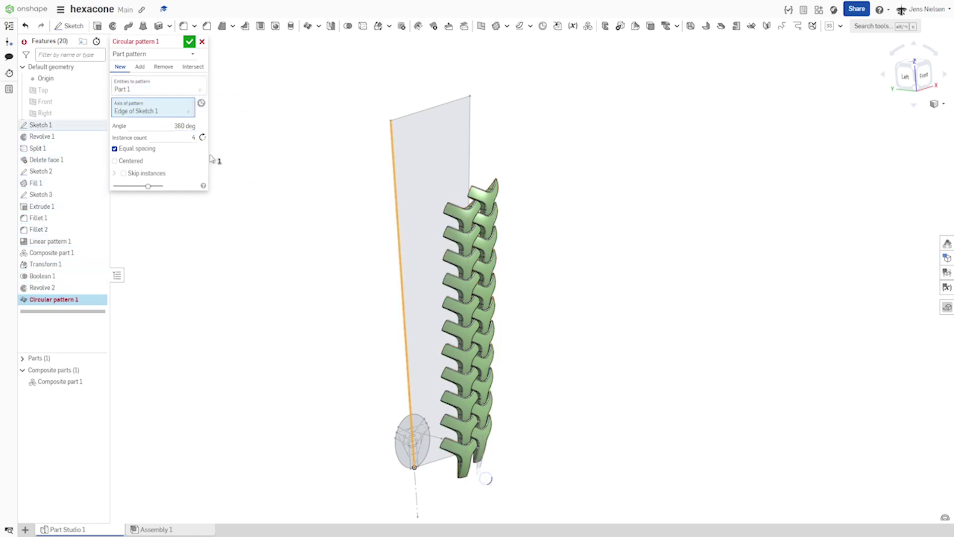
{"action": "double_click", "coordinate": [194, 137]}
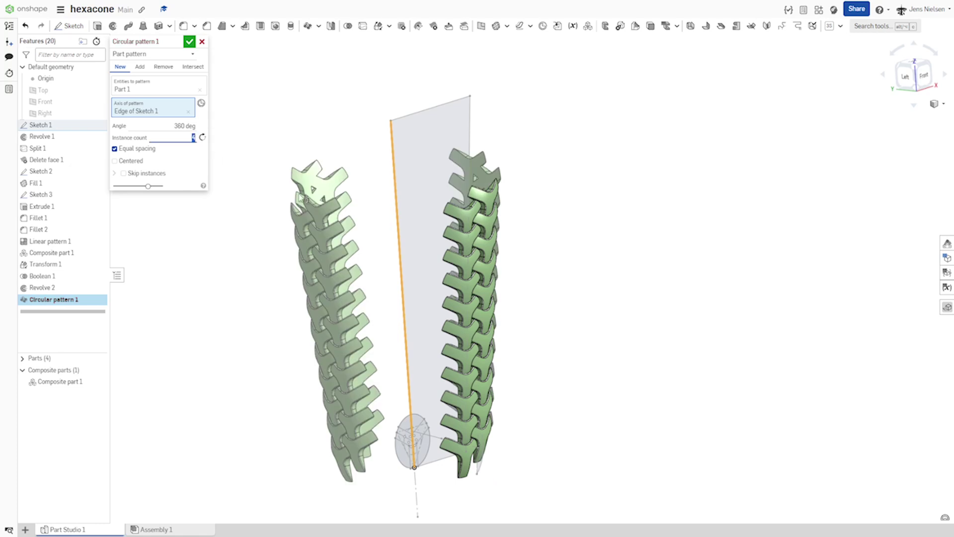
{"action": "type", "text": "12"}
{"action": "key", "text": "Tab"}
{"action": "left_click", "coordinate": [190, 42]}
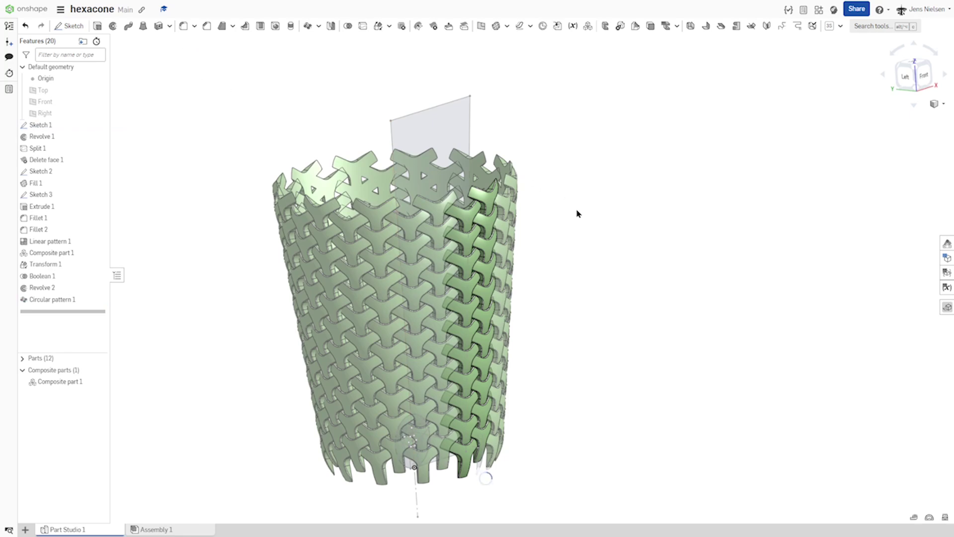
Step: Edit Circular pattern 1 to use the Add operation so the copies merge with the original part
{"action": "key", "text": "Left"}
{"action": "key", "text": "Up"}
{"action": "key", "text": "Up"}
{"action": "key", "text": "Up"}
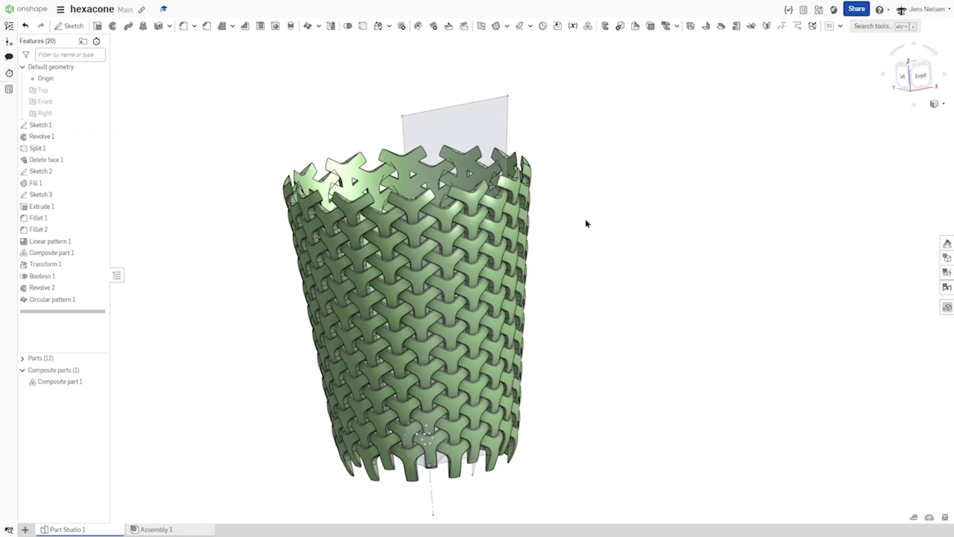
{"action": "key", "text": "Up"}
{"action": "key", "text": "Up"}
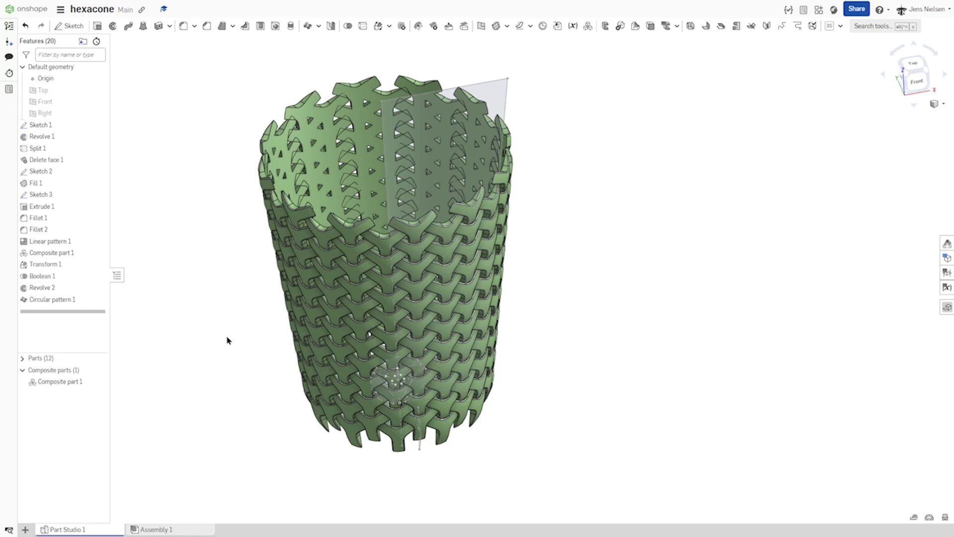
{"action": "right_click", "coordinate": [77, 299]}
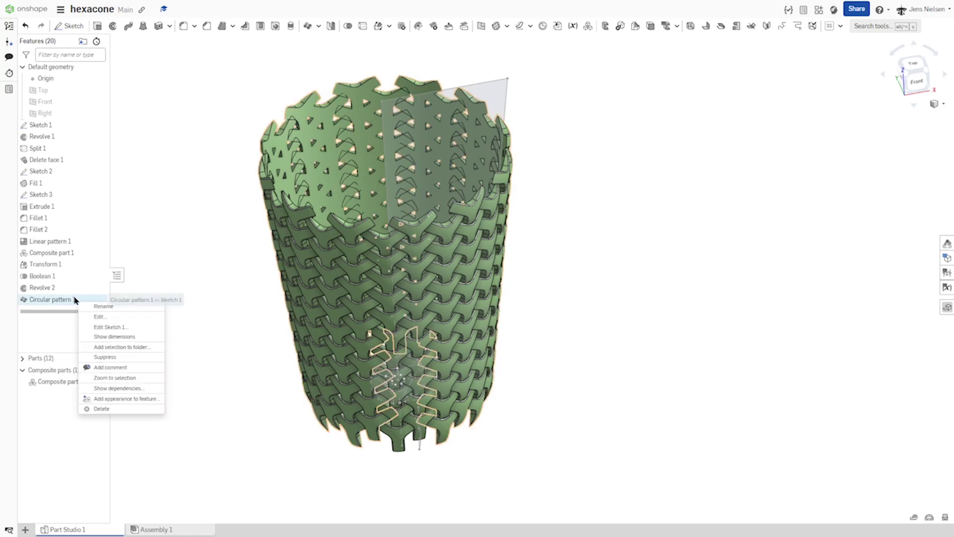
{"action": "left_click", "coordinate": [98, 319]}
{"action": "left_click", "coordinate": [139, 67]}
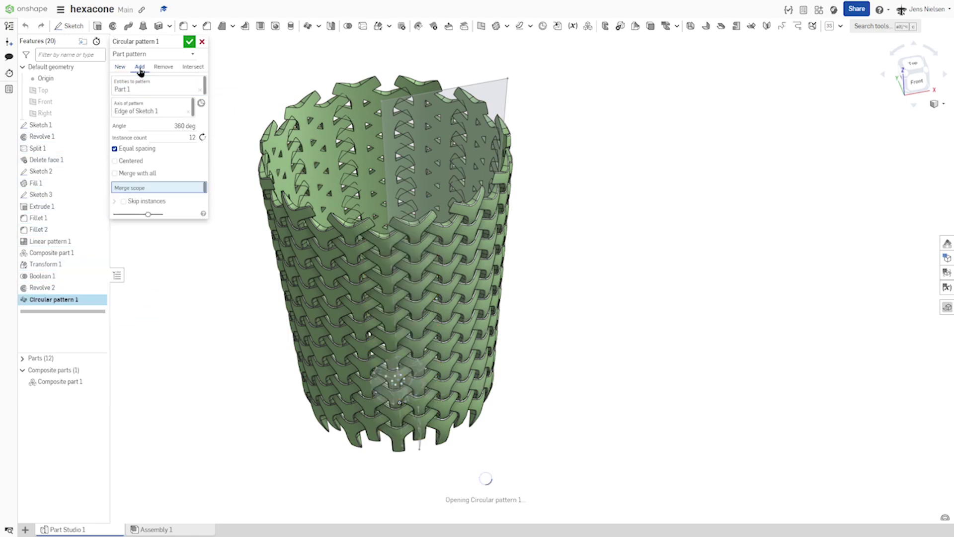
{"action": "left_click", "coordinate": [191, 44]}
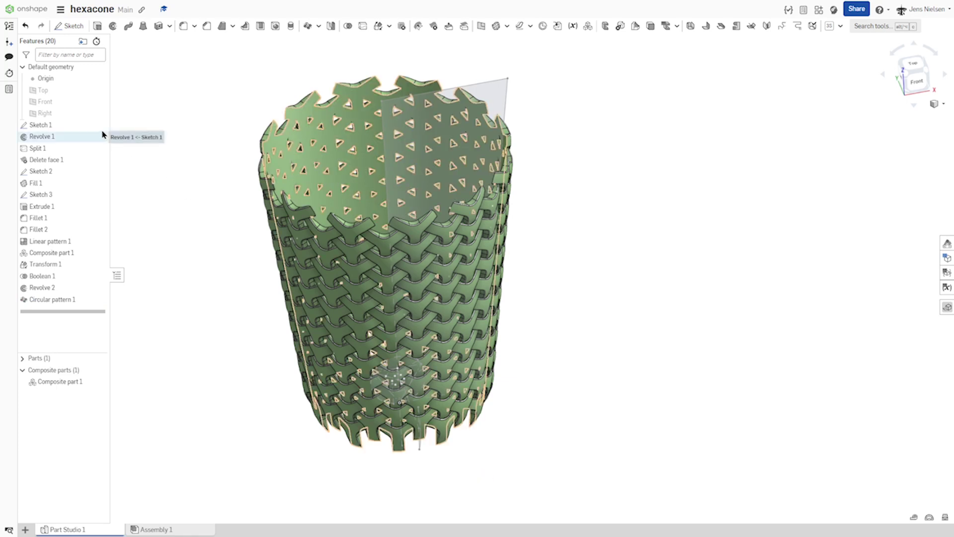
Step: Hide all sketches in the part studio
{"action": "right_click", "coordinate": [82, 125]}
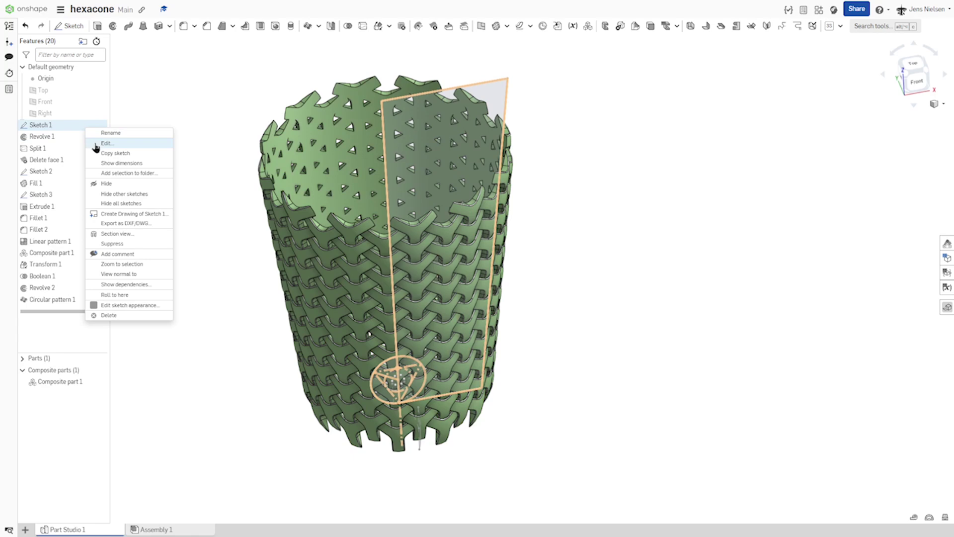
{"action": "left_click", "coordinate": [122, 204]}
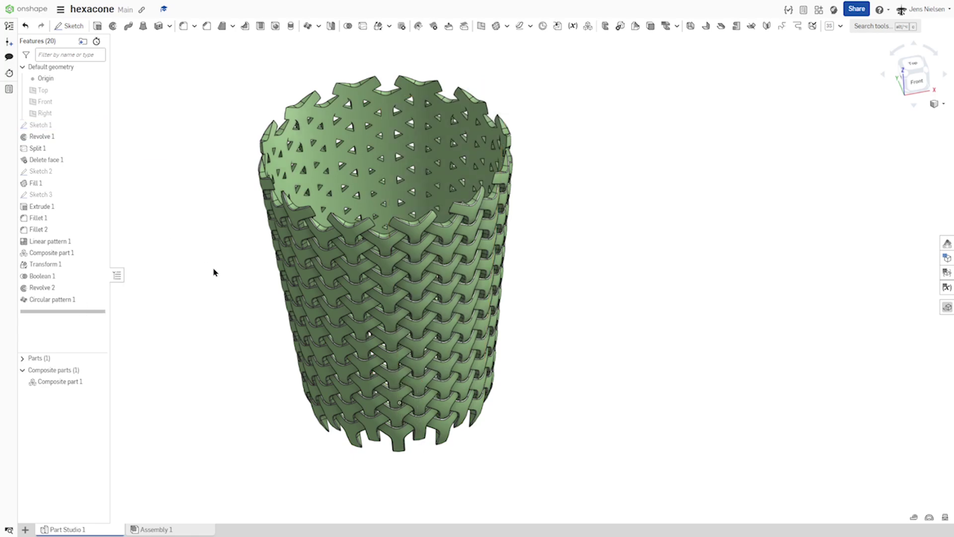
Step: Create a plane offset 8 mm above the Top plane, near the basket's lower end
{"action": "right_click_drag", "start_coordinate": [214, 272], "coordinate": [207, 266]}
{"action": "right_click_drag", "start_coordinate": [439, 356], "coordinate": [397, 402]}
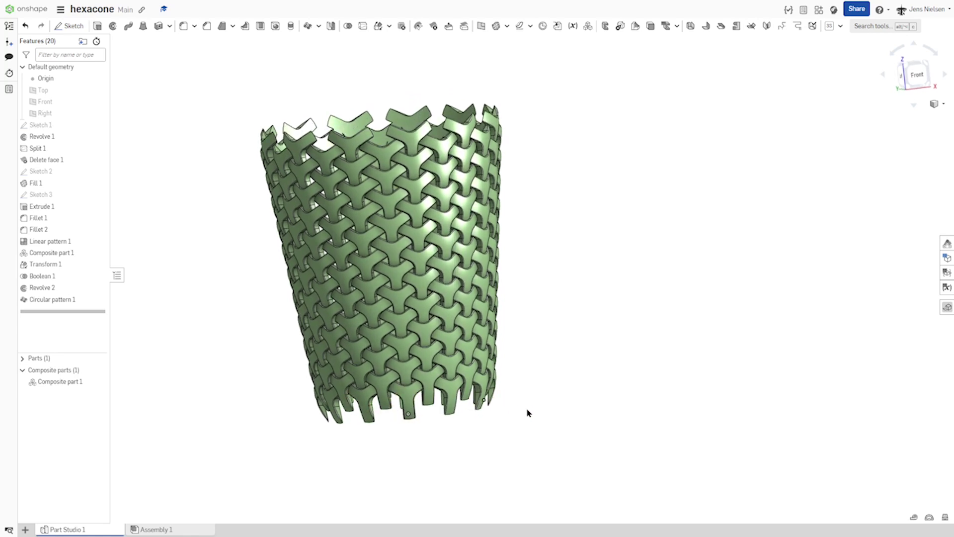
{"action": "right_click_drag", "start_coordinate": [526, 411], "coordinate": [492, 397]}
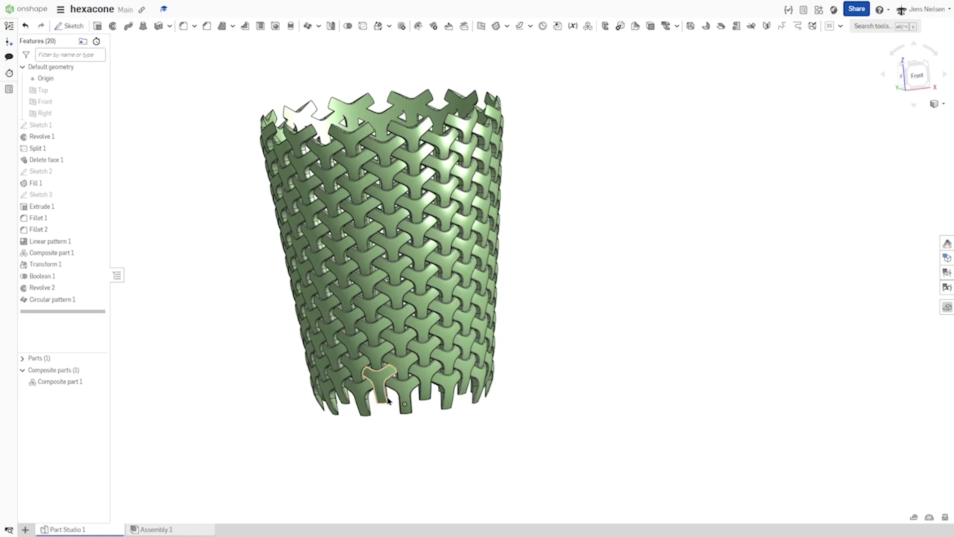
{"action": "right_click_drag", "start_coordinate": [391, 403], "coordinate": [580, 239]}
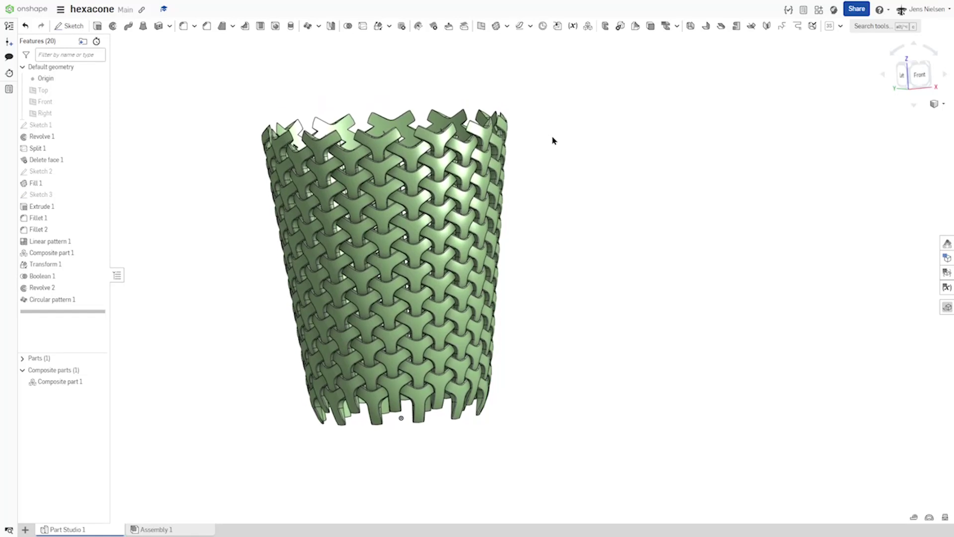
{"action": "left_click", "coordinate": [481, 27]}
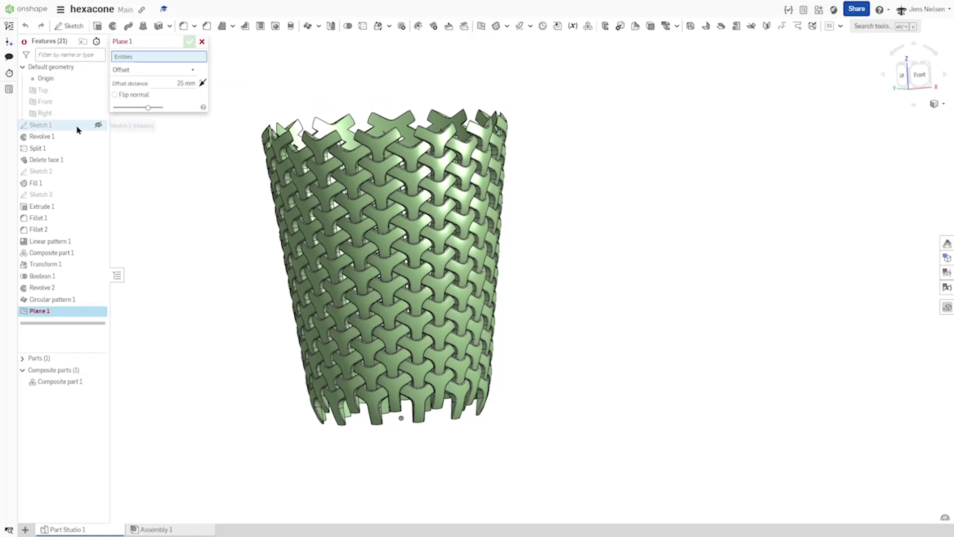
{"action": "left_click", "coordinate": [66, 93]}
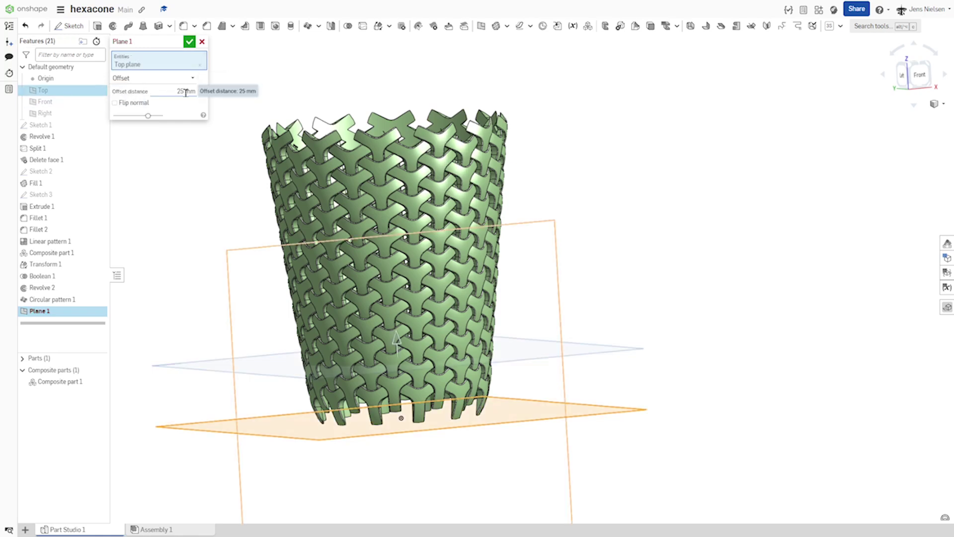
{"action": "left_click", "coordinate": [186, 92]}
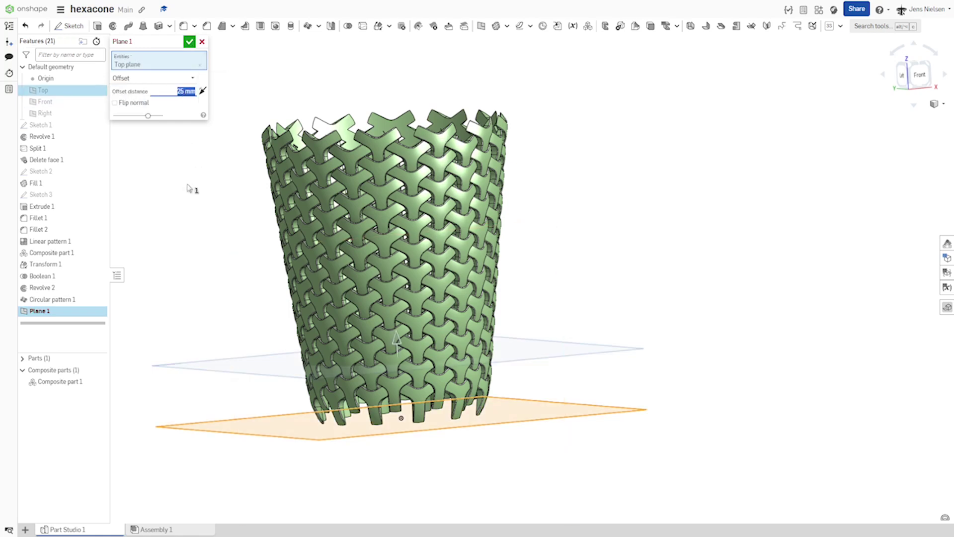
{"action": "type", "text": "8"}
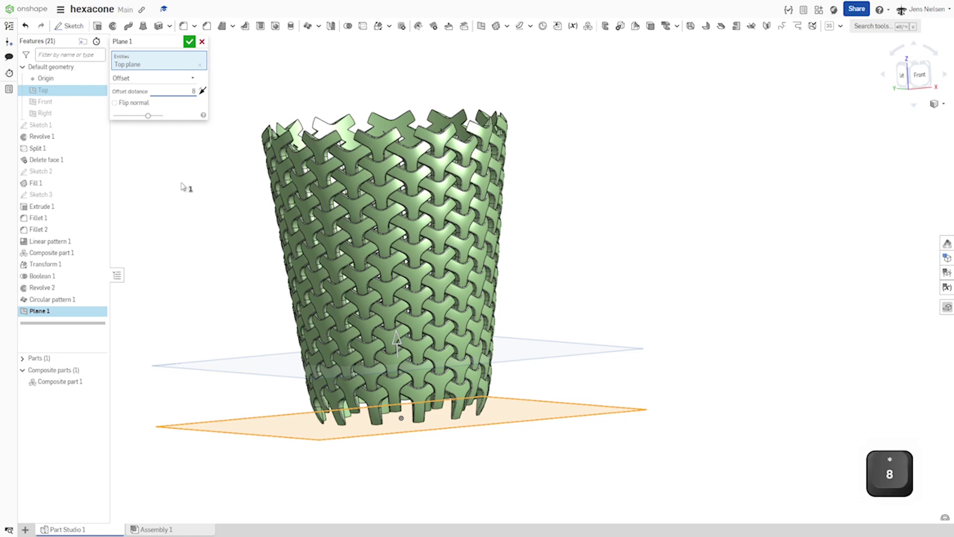
{"action": "key", "text": "Tab"}
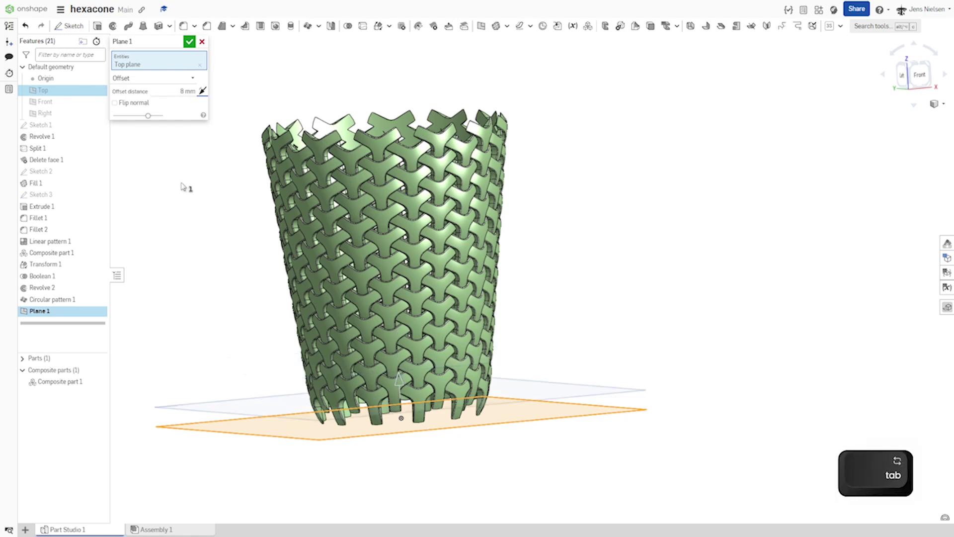
{"action": "left_click", "coordinate": [188, 41]}
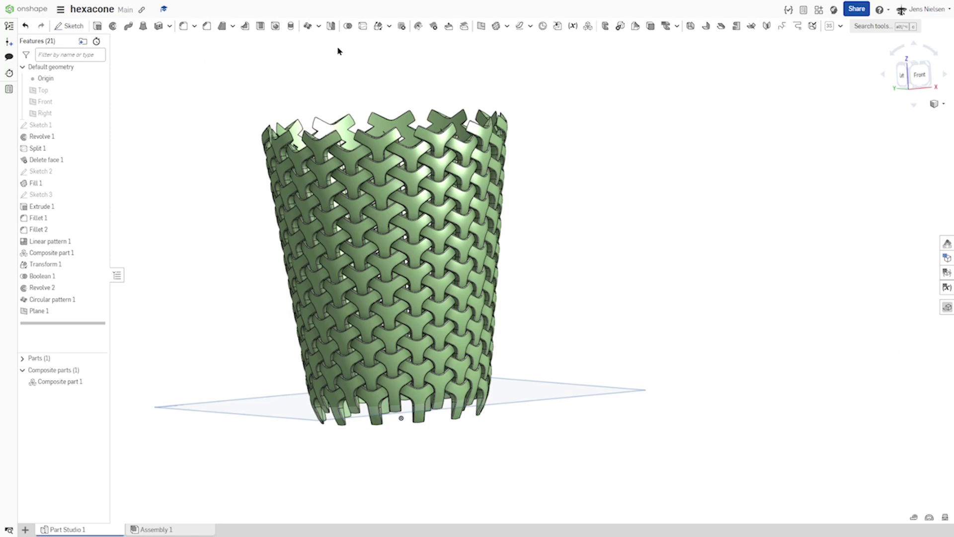
Step: Split Part 1 with Plane 1 and keep only the side above the plane, trimming the basket's lower prongs
{"action": "left_click", "coordinate": [363, 26]}
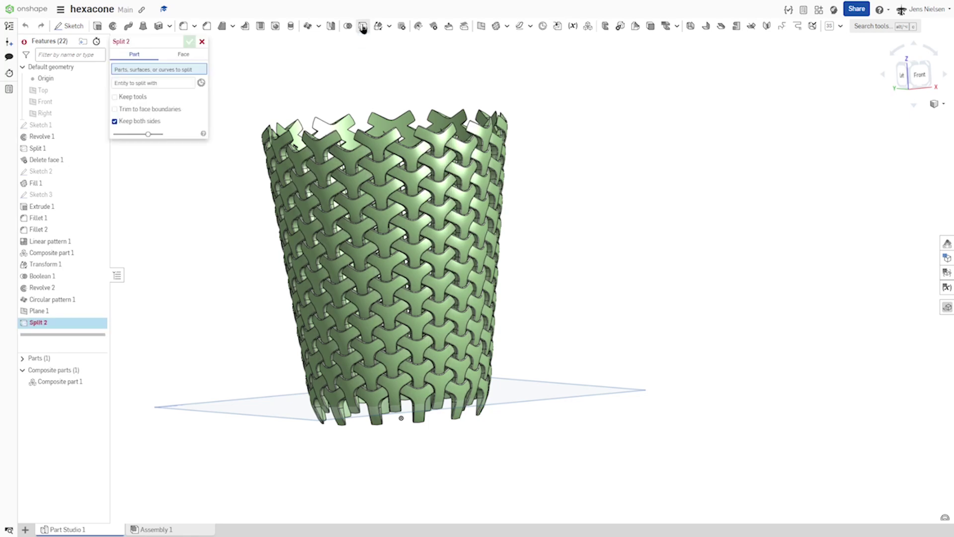
{"action": "left_click", "coordinate": [386, 215]}
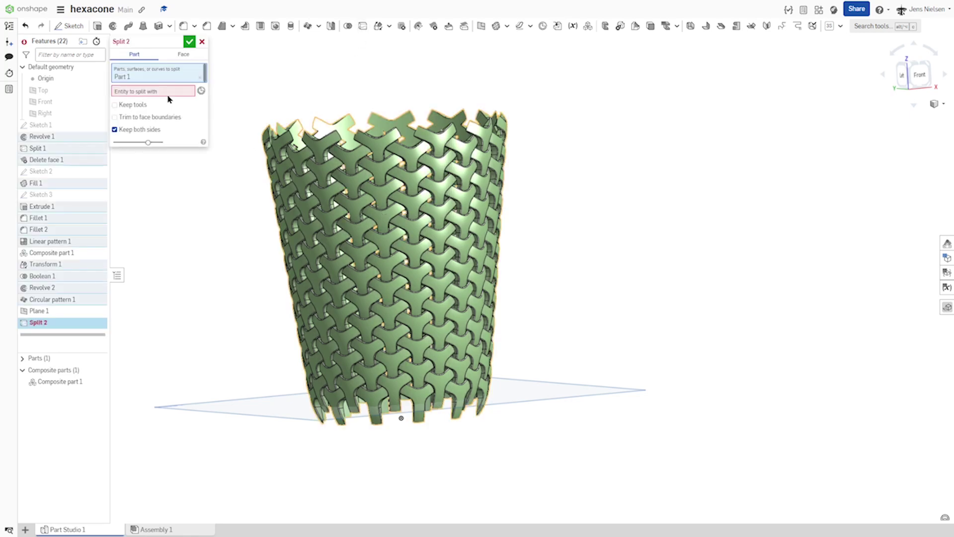
{"action": "left_click", "coordinate": [225, 409]}
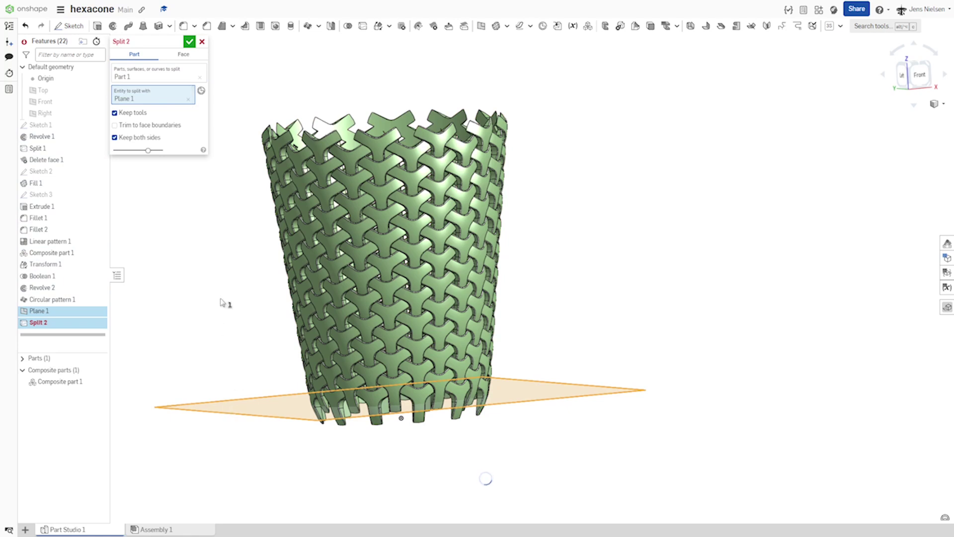
{"action": "left_click", "coordinate": [115, 138]}
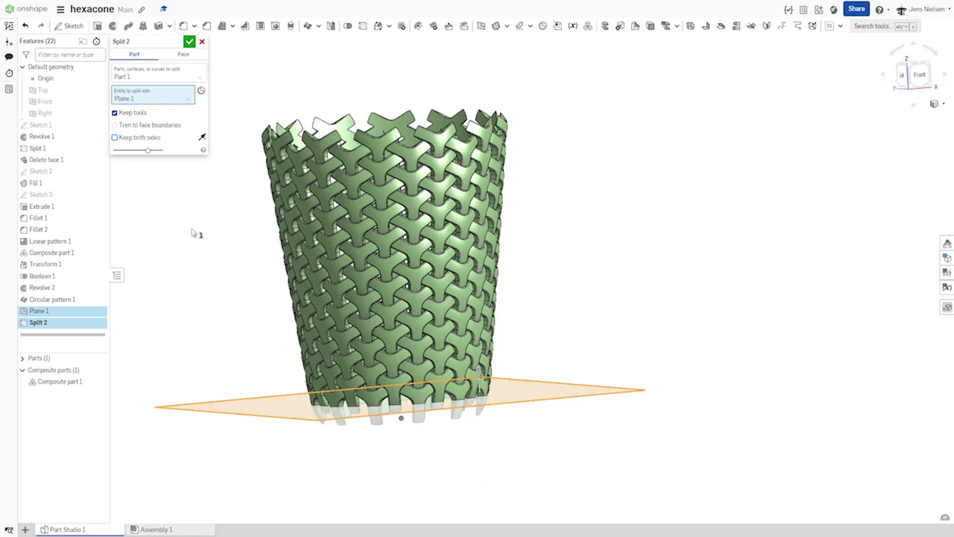
{"action": "left_click", "coordinate": [189, 43]}
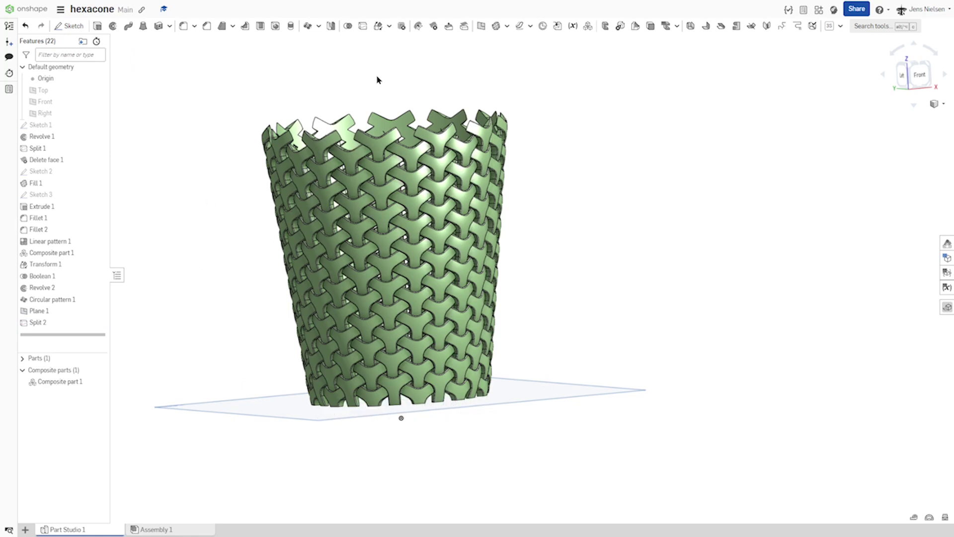
Step: Create a plane offset 118 mm above the Top plane, near the basket's upper rim
{"action": "left_click", "coordinate": [481, 25]}
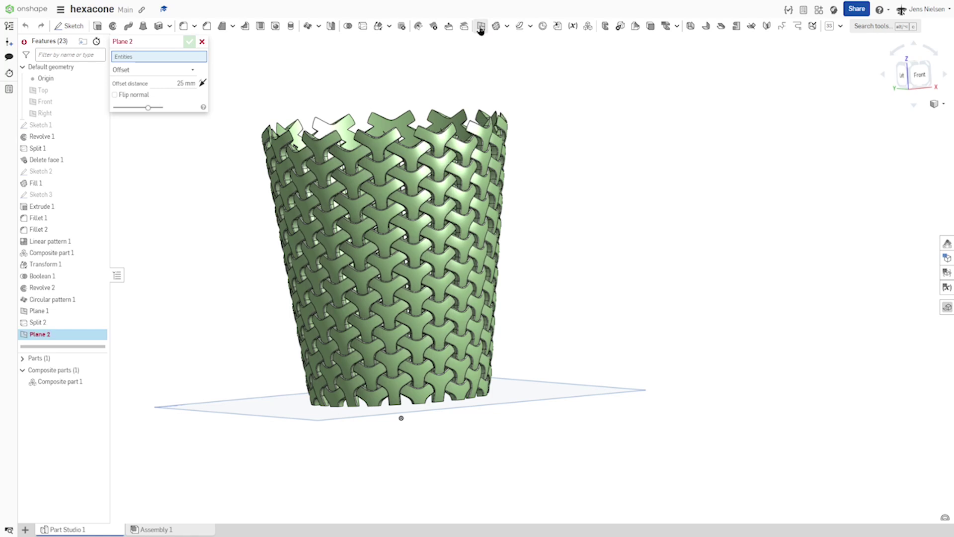
{"action": "left_click", "coordinate": [72, 93]}
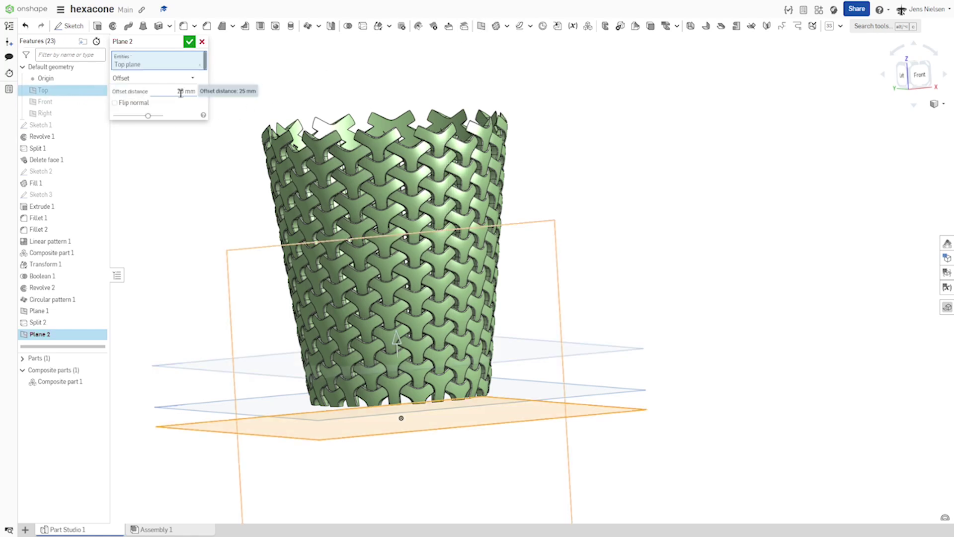
{"action": "type", "text": "118"}
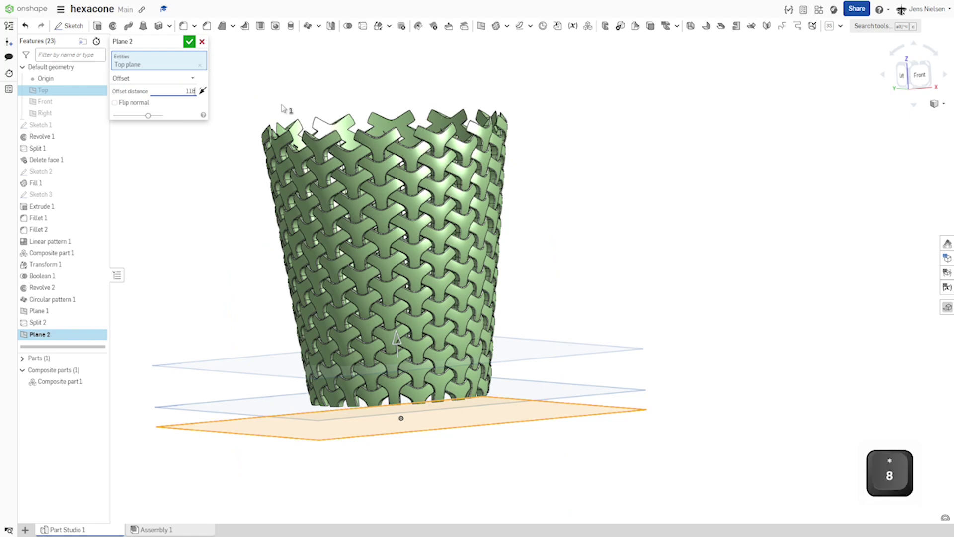
{"action": "key", "text": "Return"}
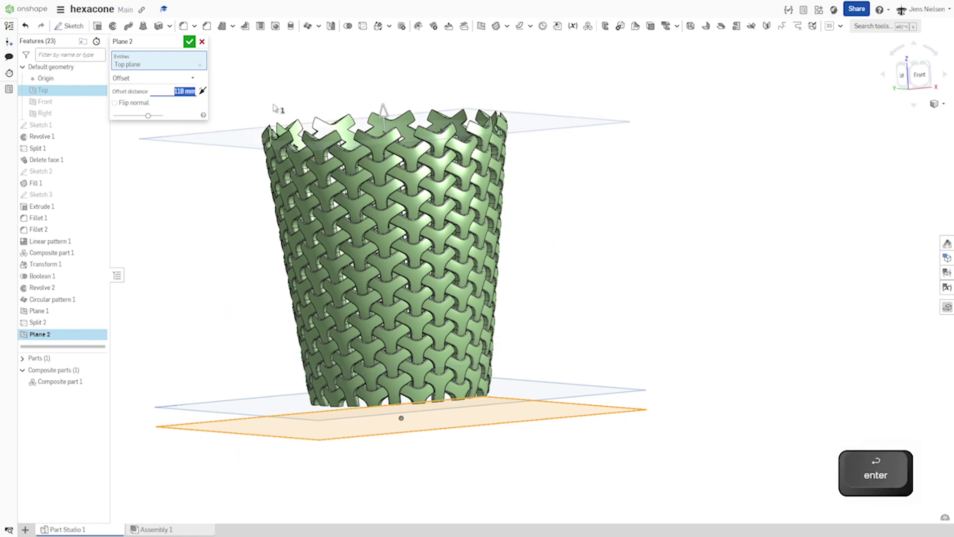
{"action": "left_click", "coordinate": [189, 43]}
Step: Split Part 1 with Plane 2, keep only the side below it, and hide all planes
{"action": "left_click", "coordinate": [363, 27]}
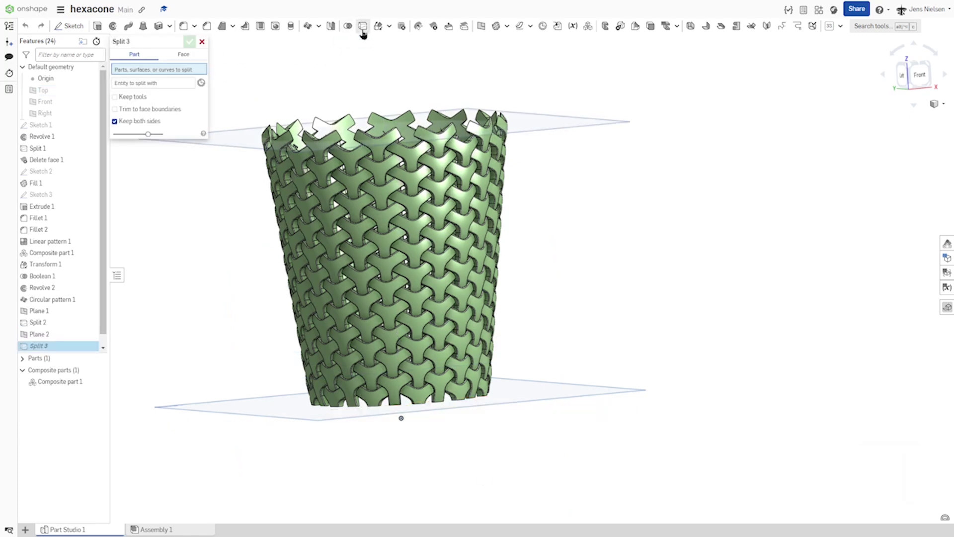
{"action": "left_click", "coordinate": [365, 215]}
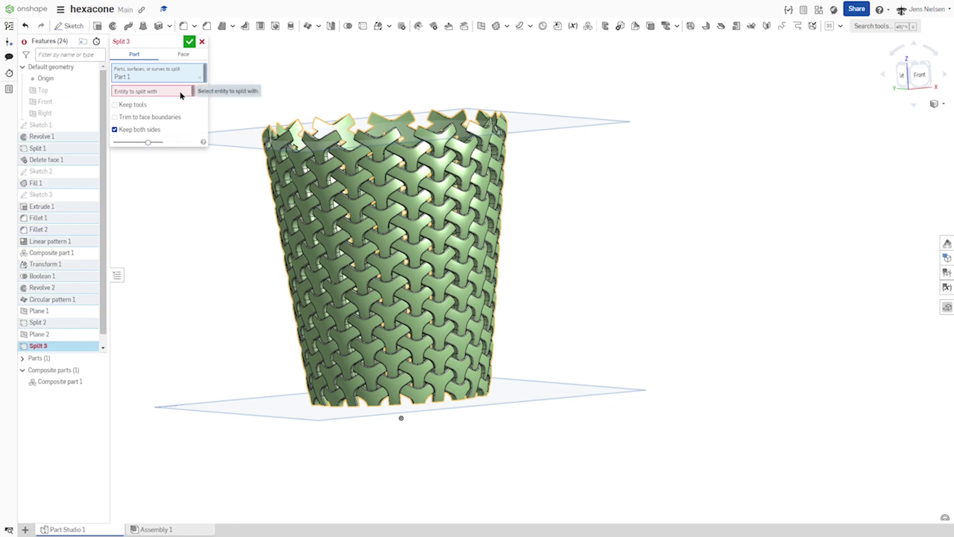
{"action": "left_click", "coordinate": [236, 150]}
{"action": "left_click", "coordinate": [115, 138]}
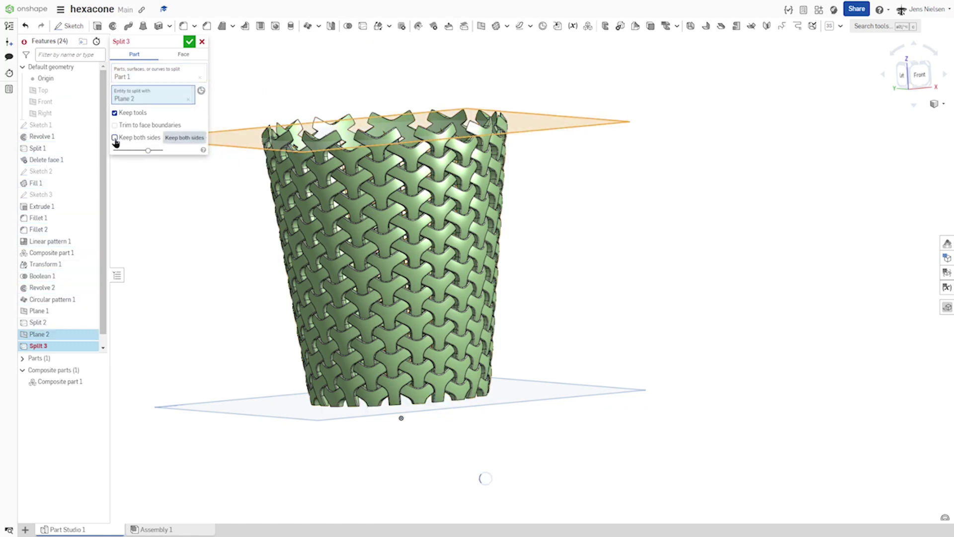
{"action": "key", "text": "Up"}
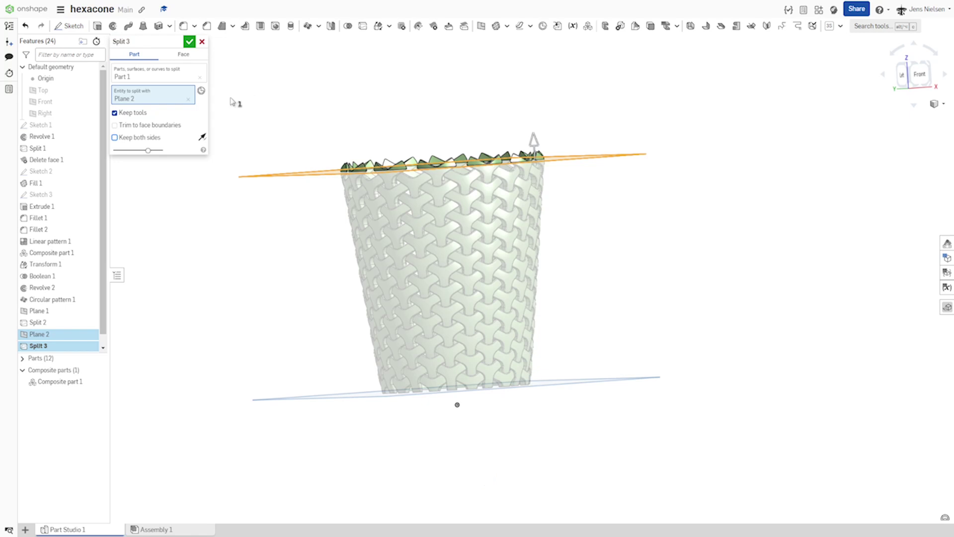
{"action": "left_click", "coordinate": [202, 138]}
{"action": "left_click", "coordinate": [189, 42]}
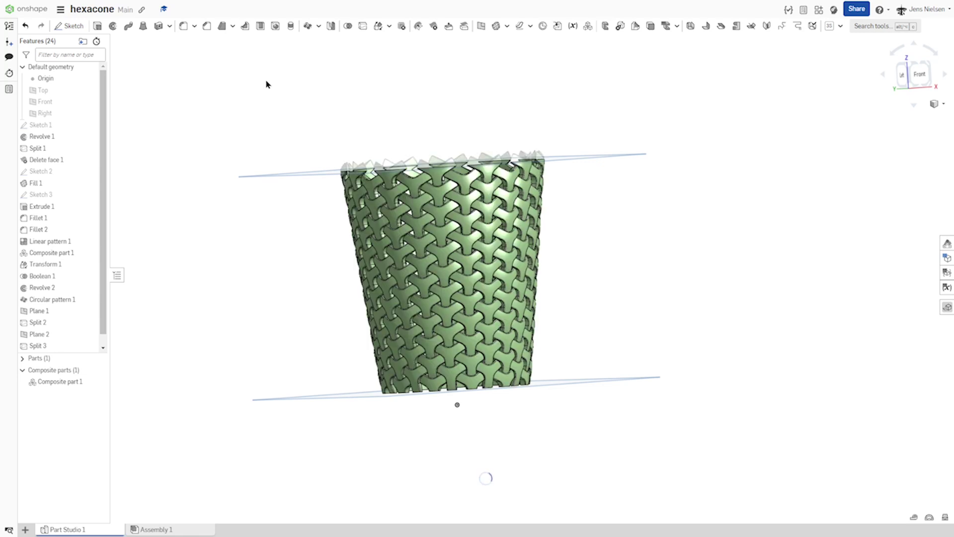
{"action": "key", "text": "p"}
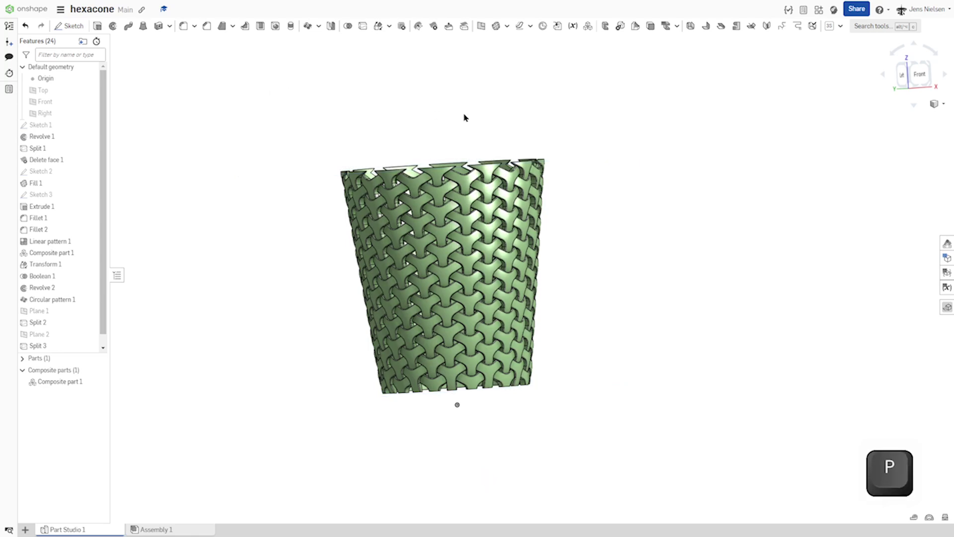
Step: Start a new sketch on the Right plane
{"action": "right_click_drag", "start_coordinate": [466, 117], "coordinate": [682, 233]}
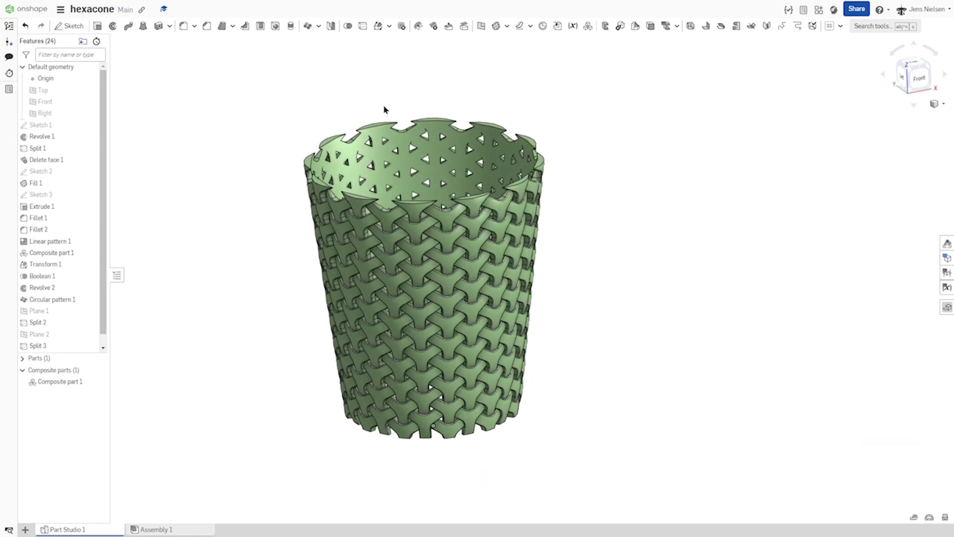
{"action": "left_click", "coordinate": [66, 115]}
{"action": "key", "text": "s"}
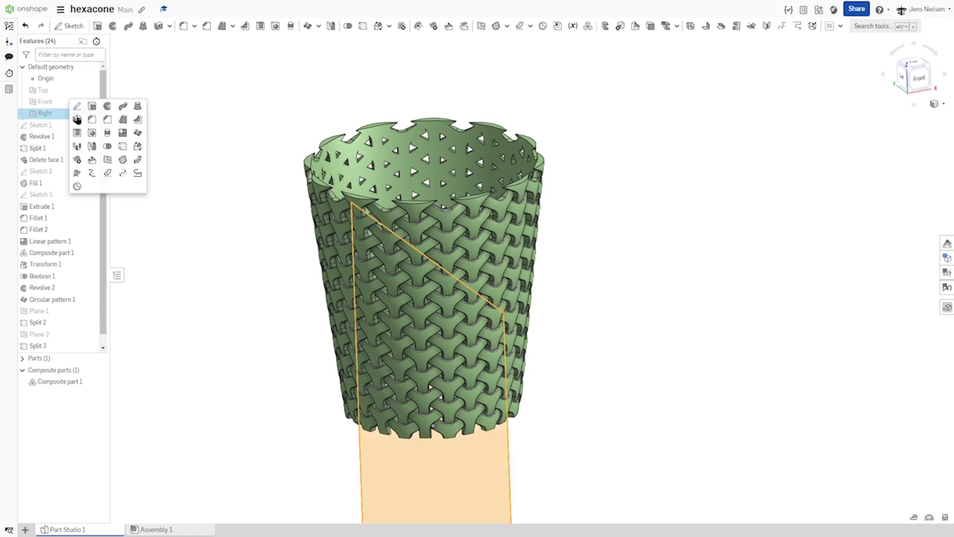
{"action": "left_click", "coordinate": [78, 104]}
{"action": "key", "text": "Left"}
{"action": "key", "text": "Left"}
{"action": "key", "text": "Left"}
{"action": "key", "text": "Up"}
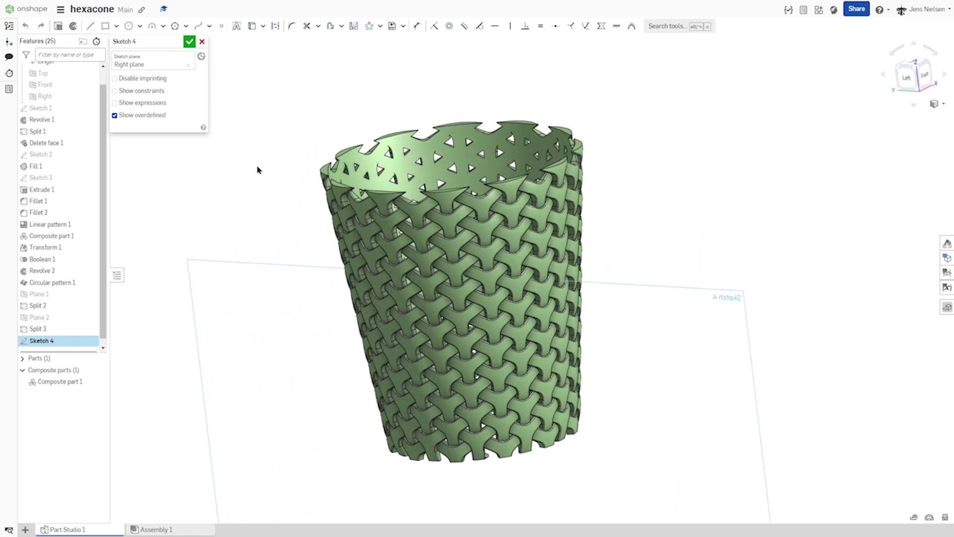
Step: Add the intersection of the basket's inner wall face with the sketch plane to the sketch
{"action": "right_click_drag", "start_coordinate": [614, 133], "coordinate": [656, 120]}
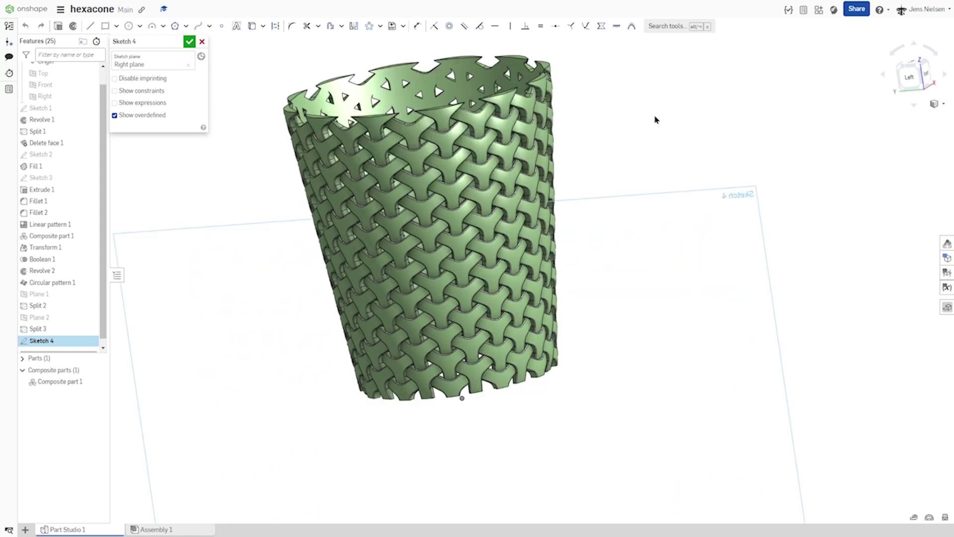
{"action": "key", "text": "u"}
{"action": "scroll", "coordinate": [650, 114], "scroll_direction": "up", "scroll_amount": 2}
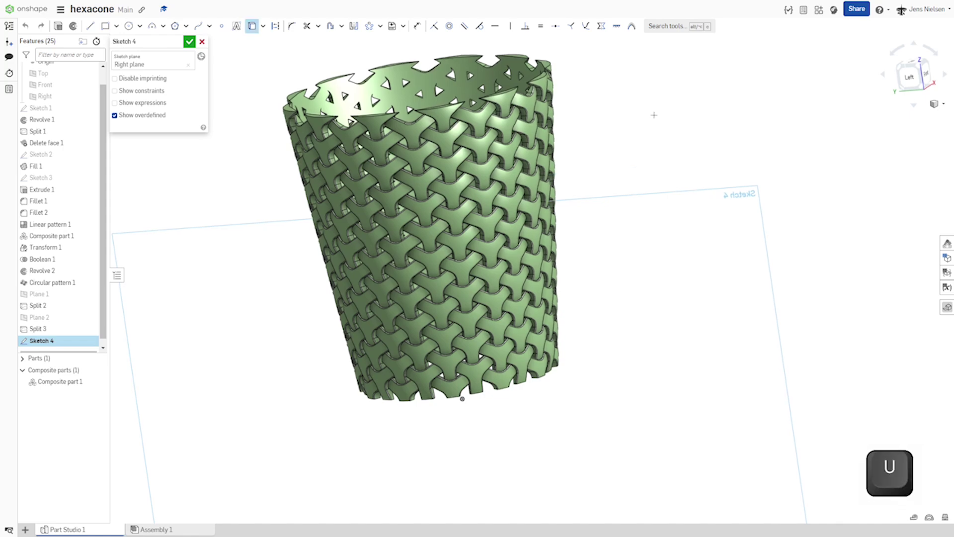
{"action": "scroll", "coordinate": [650, 114], "scroll_direction": "up", "scroll_amount": 2}
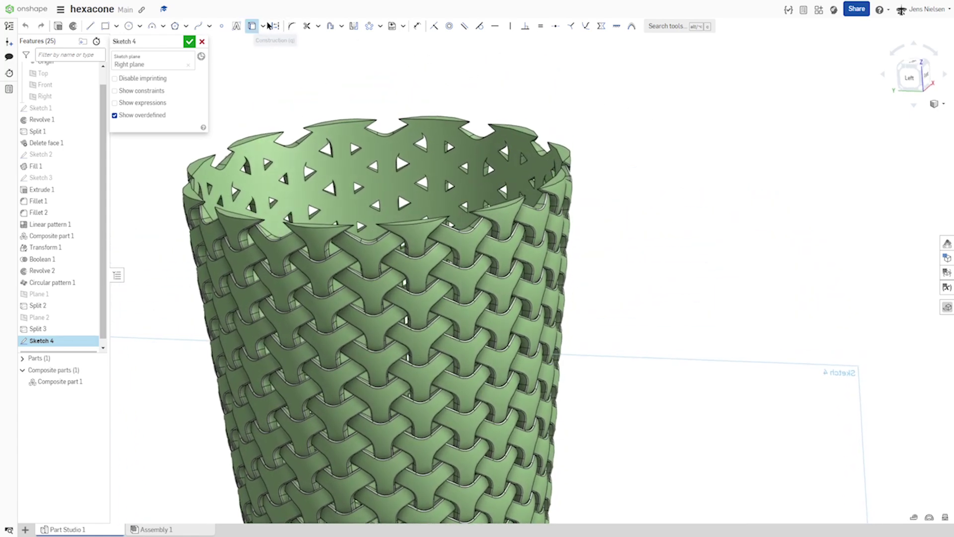
{"action": "left_click", "coordinate": [262, 27]}
{"action": "left_click", "coordinate": [269, 58]}
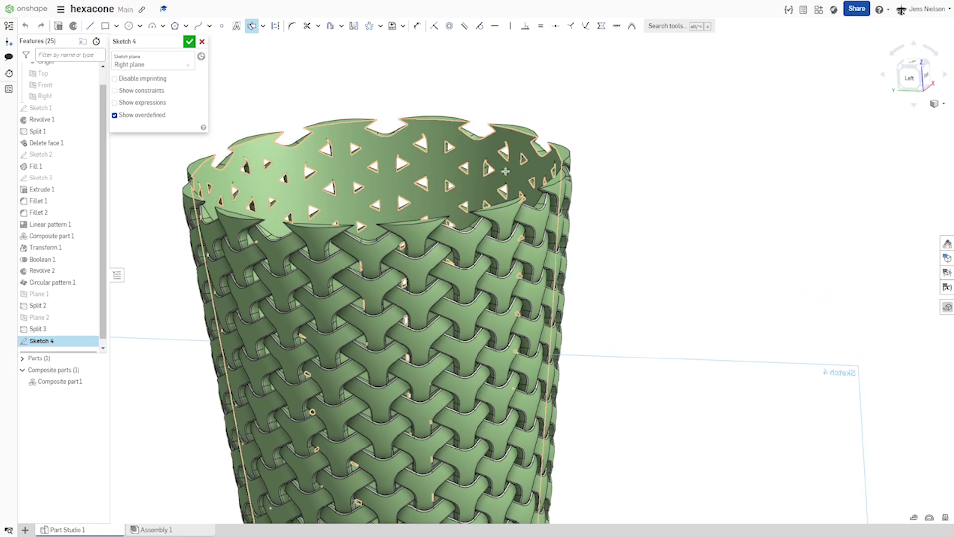
{"action": "left_click", "coordinate": [522, 178]}
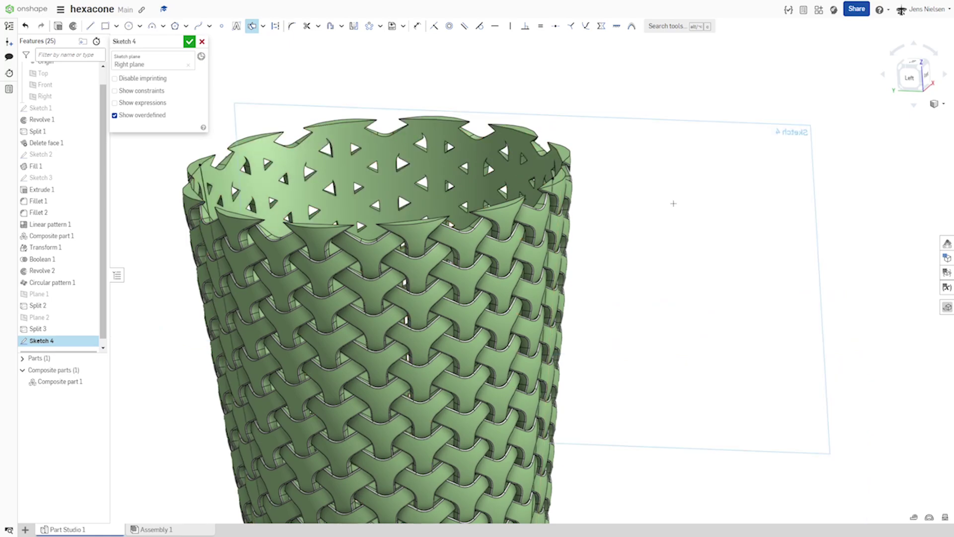
Step: Project the outer corner point of the basket's upper rim beside the intersection line into the sketch with the Use tool
{"action": "right_click_drag", "start_coordinate": [673, 203], "coordinate": [644, 180]}
{"action": "scroll", "coordinate": [628, 178], "scroll_direction": "up", "scroll_amount": 2}
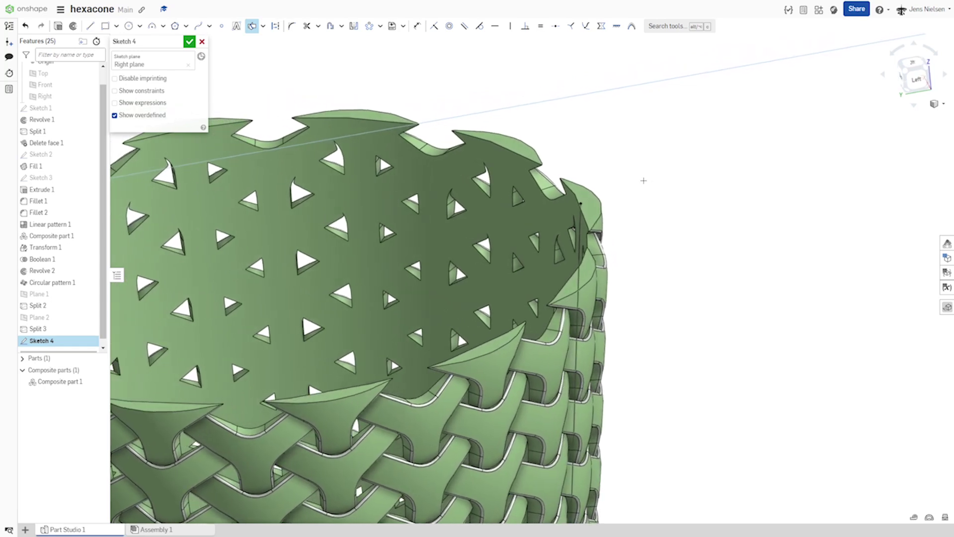
{"action": "key", "text": "u"}
{"action": "right_click_drag", "start_coordinate": [643, 180], "coordinate": [590, 193]}
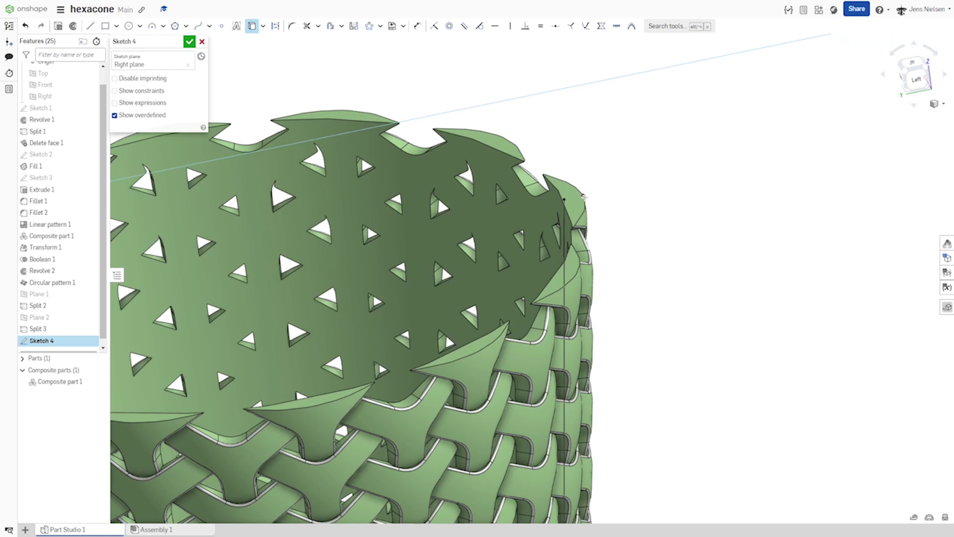
{"action": "left_click", "coordinate": [584, 197]}
{"action": "right_click_drag", "start_coordinate": [618, 203], "coordinate": [604, 183]}
{"action": "scroll", "coordinate": [604, 183], "scroll_direction": "down", "scroll_amount": 2}
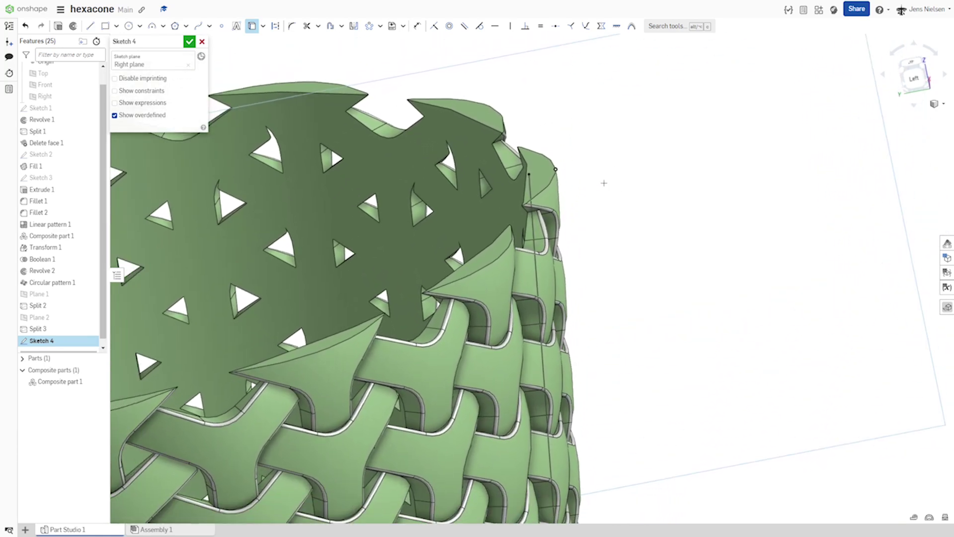
Step: Sketch a 4 mm diameter circle centred on the projected outer corner point of the basket's upper rim
{"action": "key", "text": "c"}
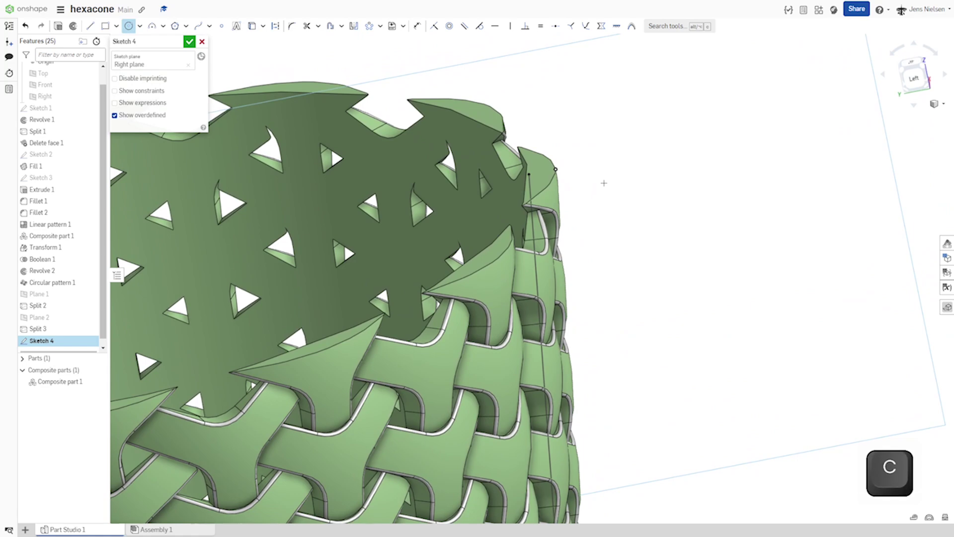
{"action": "left_click", "coordinate": [556, 169]}
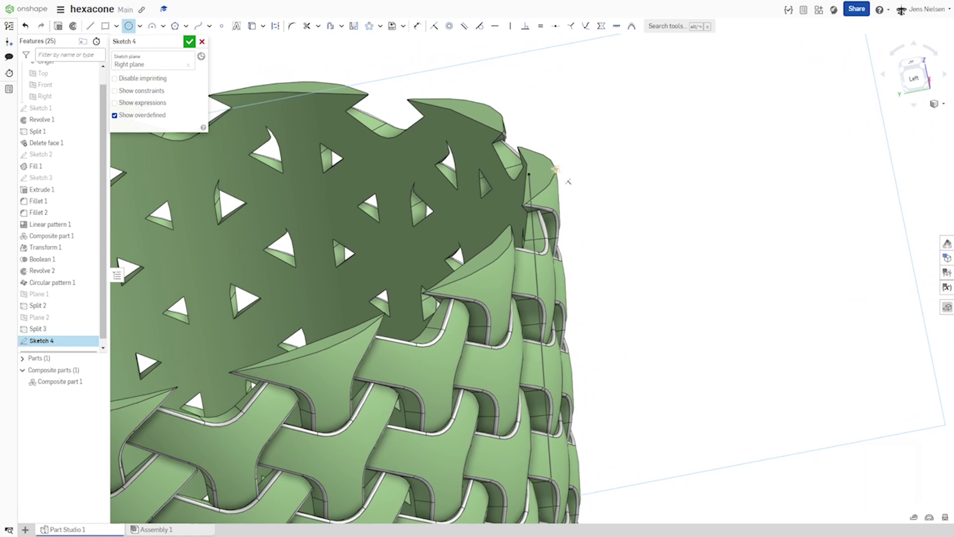
{"action": "left_click", "coordinate": [569, 174]}
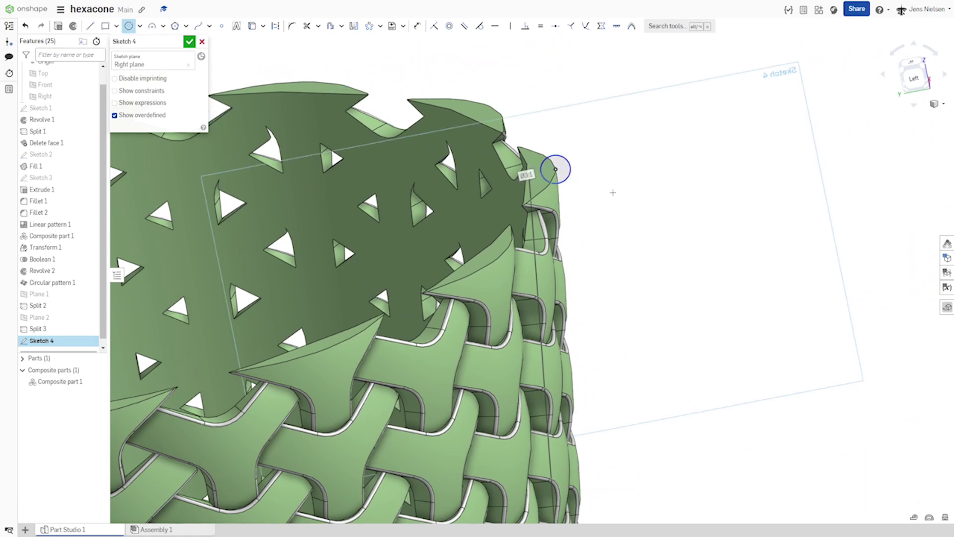
{"action": "type", "text": "4"}
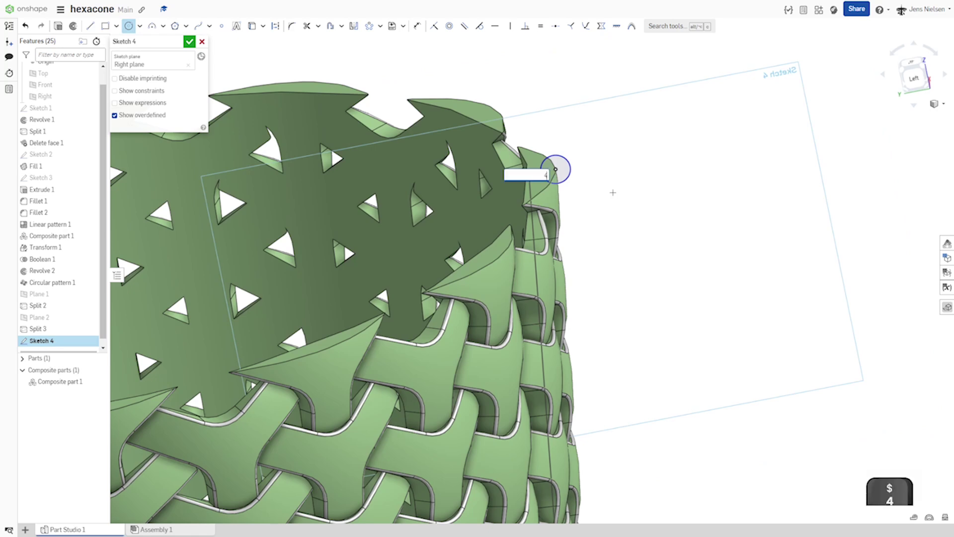
{"action": "key", "text": "Return"}
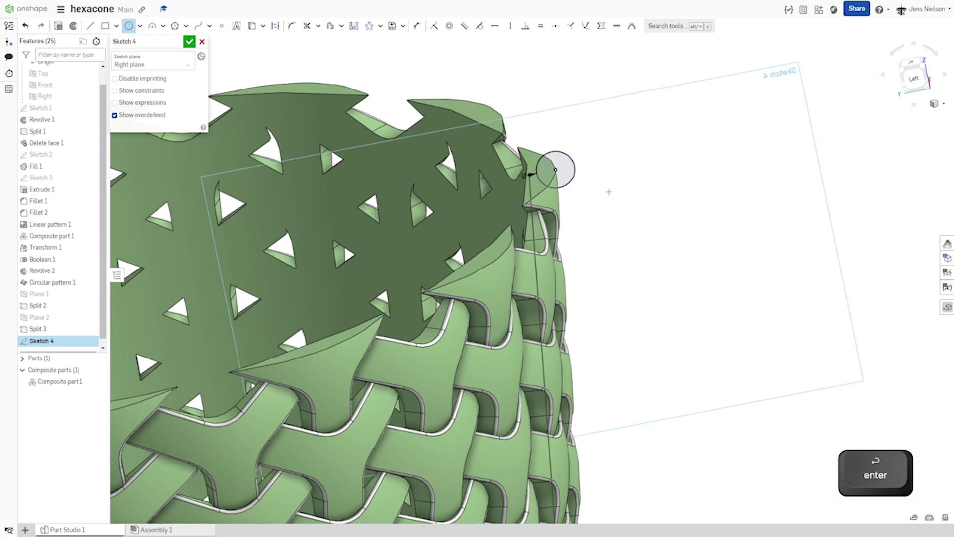
Step: Project the outer edge at the basket's lower end into the sketch with the Use tool
{"action": "scroll", "coordinate": [608, 191], "scroll_direction": "down", "scroll_amount": 3}
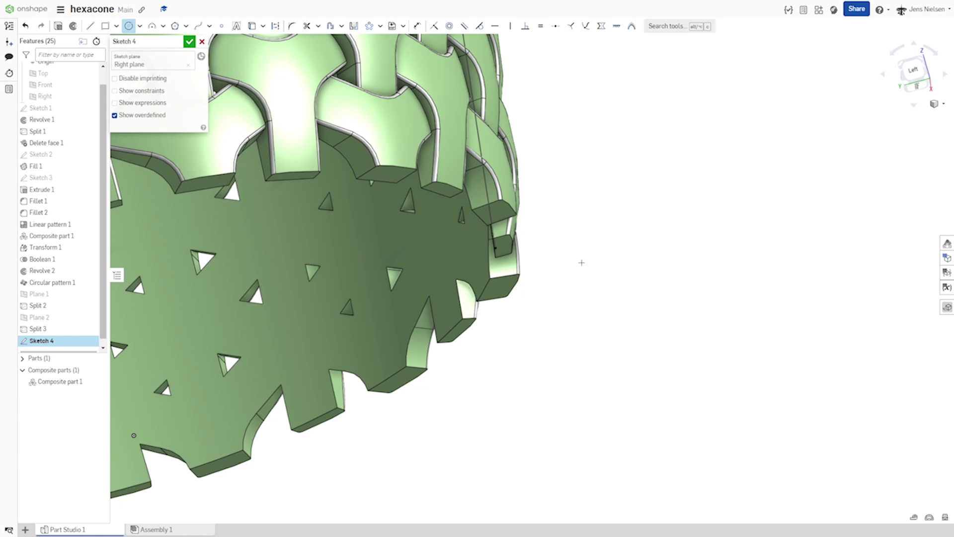
{"action": "key", "text": "u"}
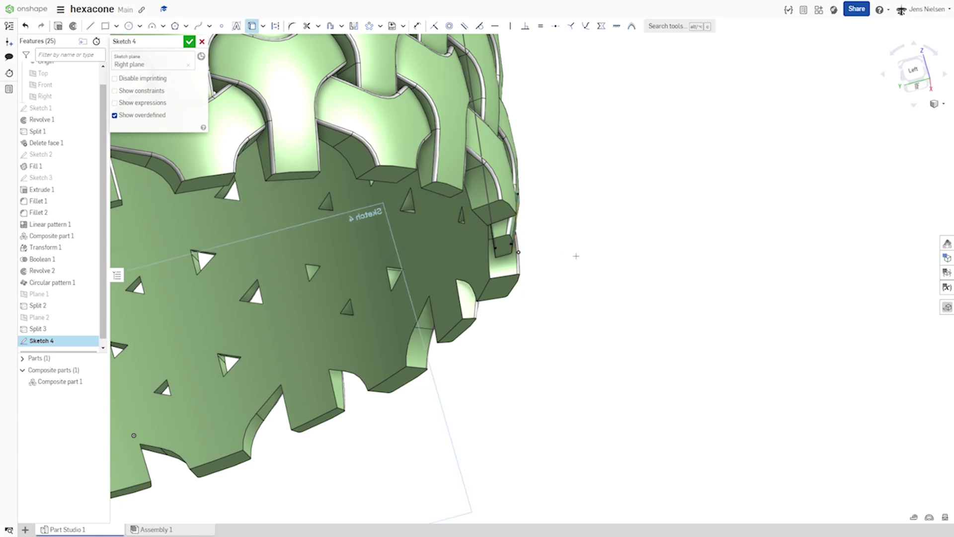
{"action": "scroll", "coordinate": [585, 260], "scroll_direction": "up", "scroll_amount": 5}
{"action": "right_click_drag", "start_coordinate": [606, 267], "coordinate": [600, 268]}
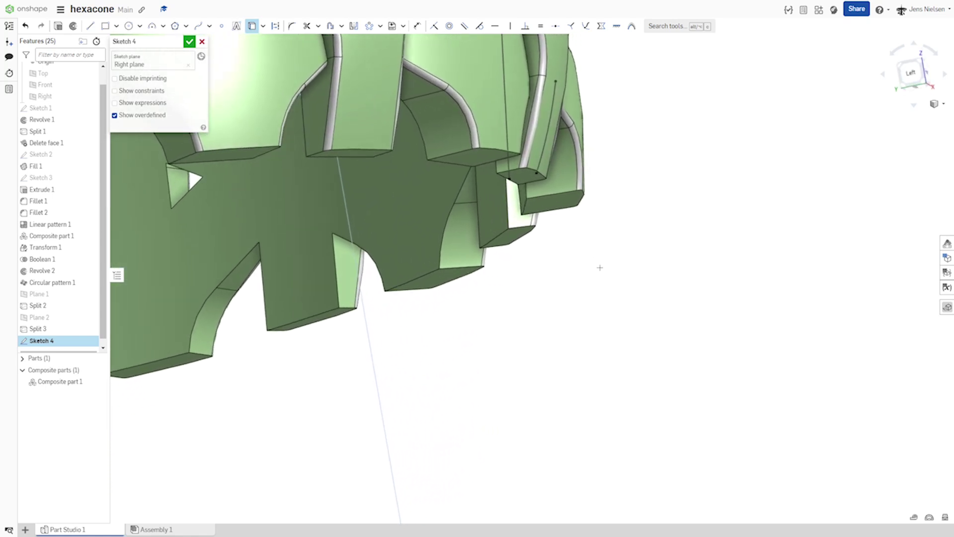
Step: Sketch a circle centred on the lower endpoint of the projected edge at the basket's bottom rim
{"action": "key", "text": "c"}
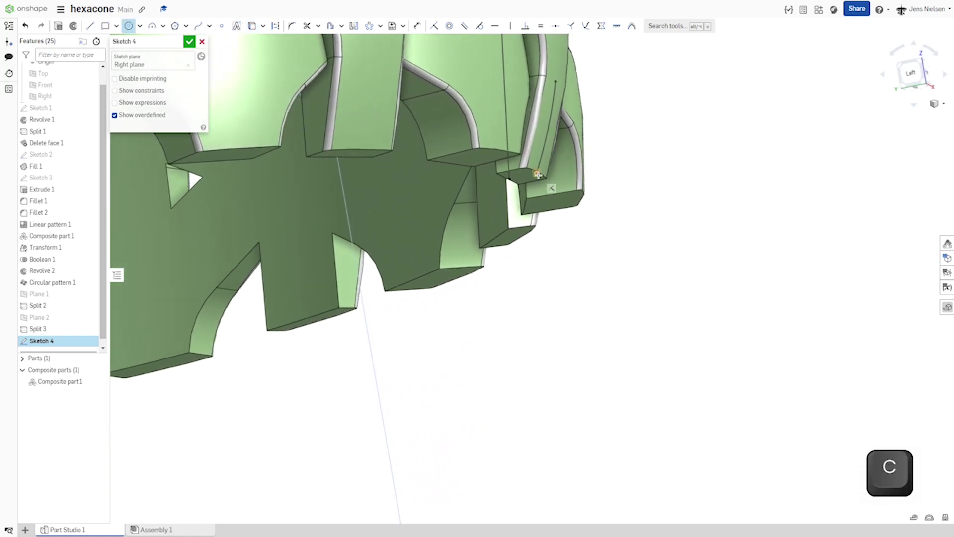
{"action": "left_click", "coordinate": [538, 174]}
{"action": "left_click", "coordinate": [551, 184]}
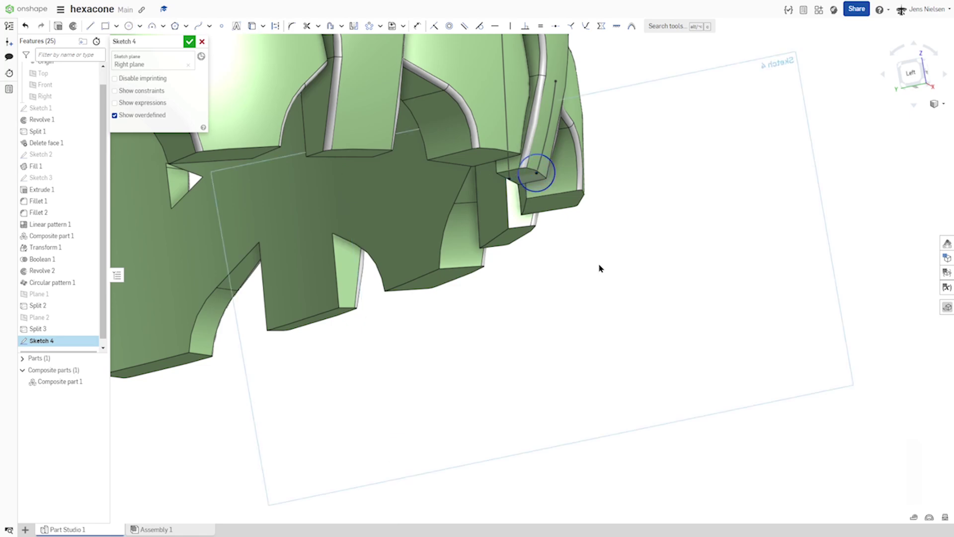
Step: Make the bottom rim circle equal to the top rim circle and finish the sketch
{"action": "key", "text": "e"}
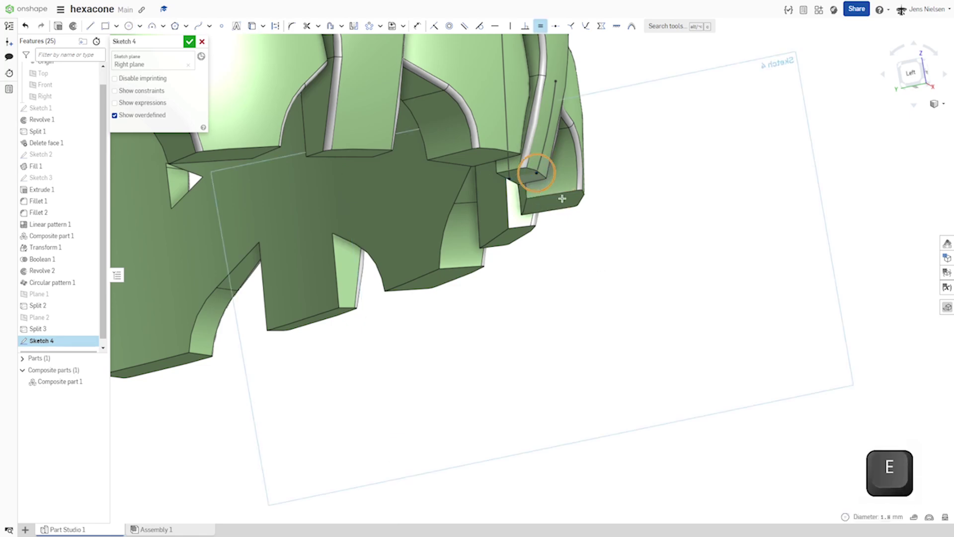
{"action": "scroll", "coordinate": [622, 159], "scroll_direction": "down", "scroll_amount": 5}
{"action": "scroll", "coordinate": [606, 144], "scroll_direction": "down", "scroll_amount": 5}
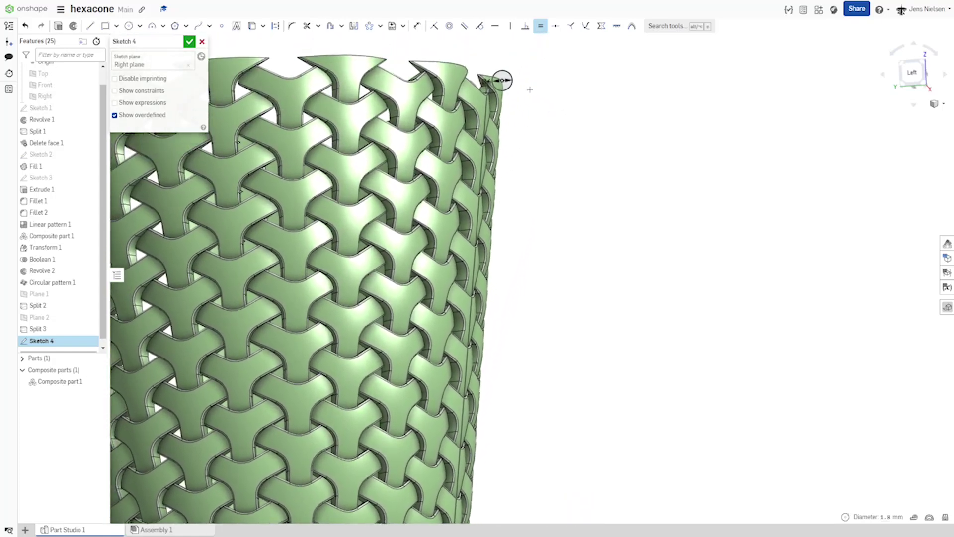
{"action": "right_click_drag", "start_coordinate": [530, 89], "coordinate": [498, 102]}
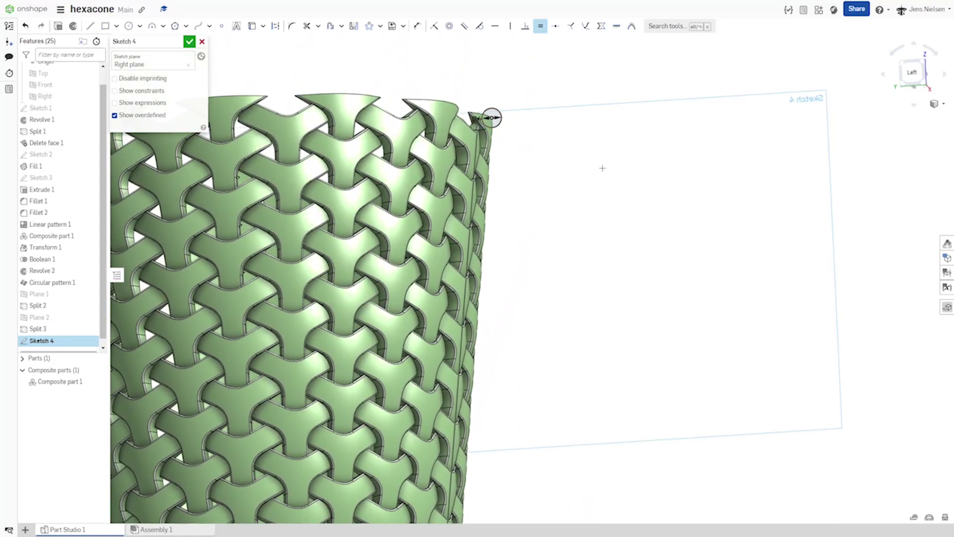
{"action": "left_click", "coordinate": [189, 42]}
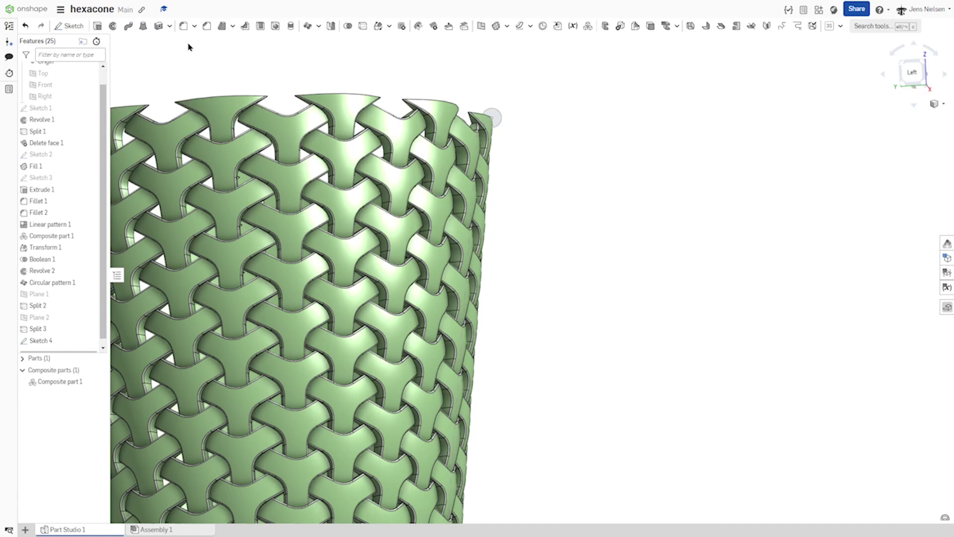
Step: Start a solid Revolve with the top and bottom rim circles of Sketch 4 as profiles
{"action": "left_click", "coordinate": [113, 26]}
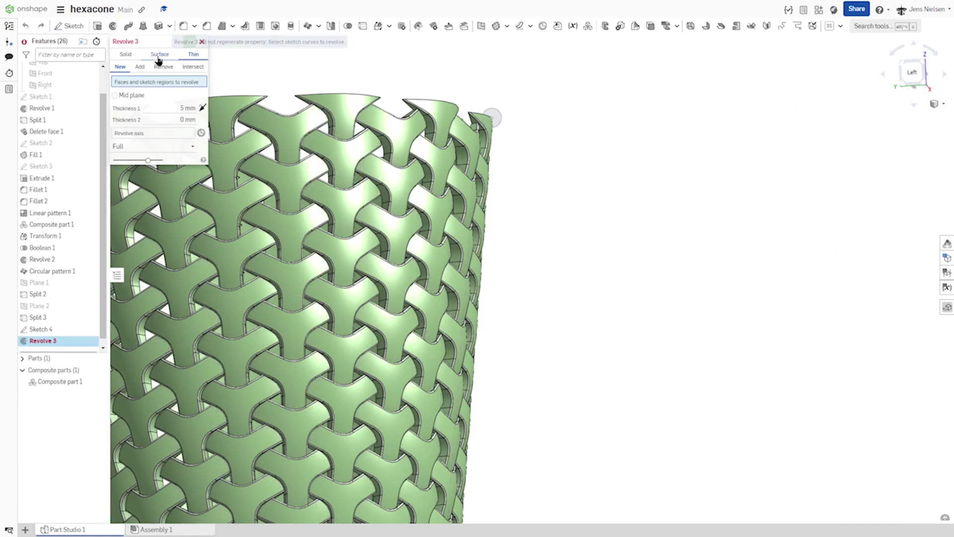
{"action": "left_click", "coordinate": [127, 59]}
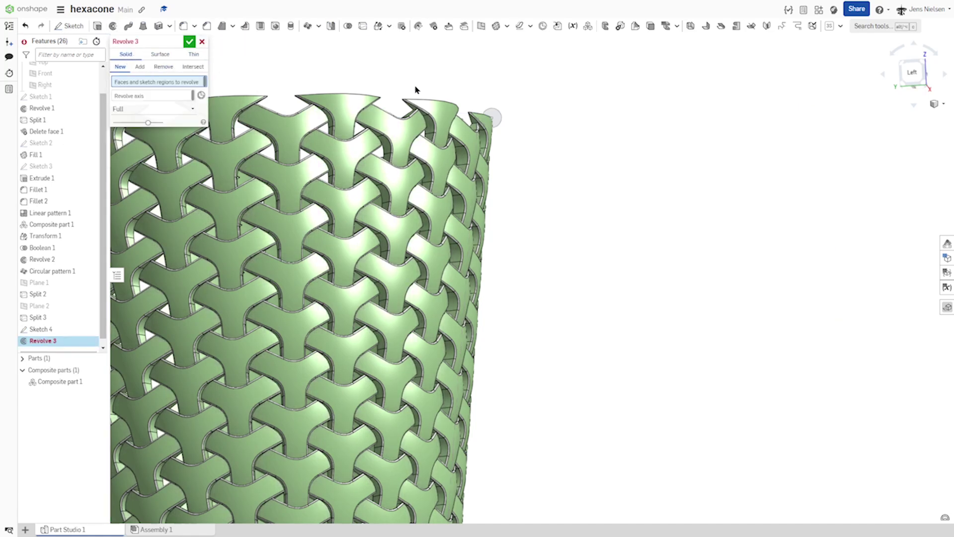
{"action": "left_click", "coordinate": [501, 118]}
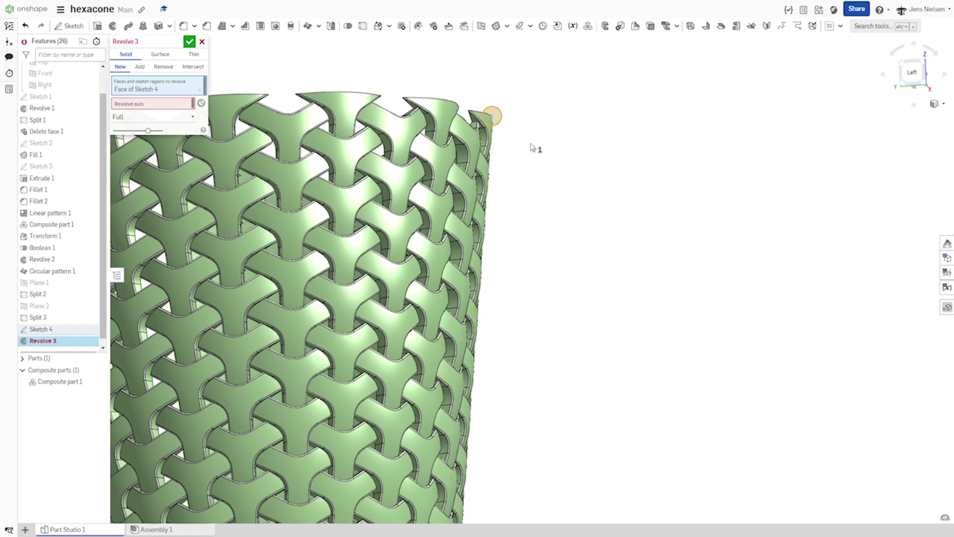
{"action": "right_click_drag", "start_coordinate": [548, 268], "coordinate": [512, 306]}
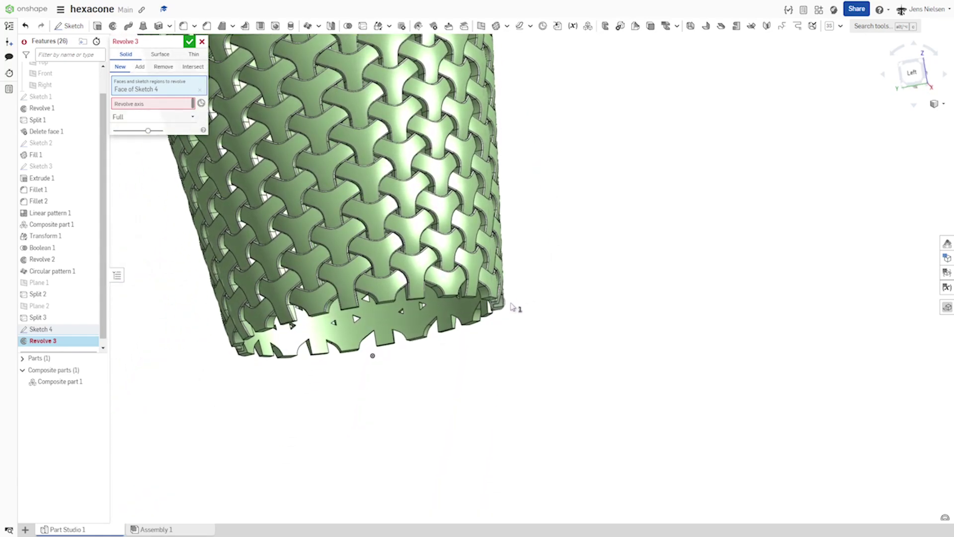
{"action": "left_click", "coordinate": [498, 301]}
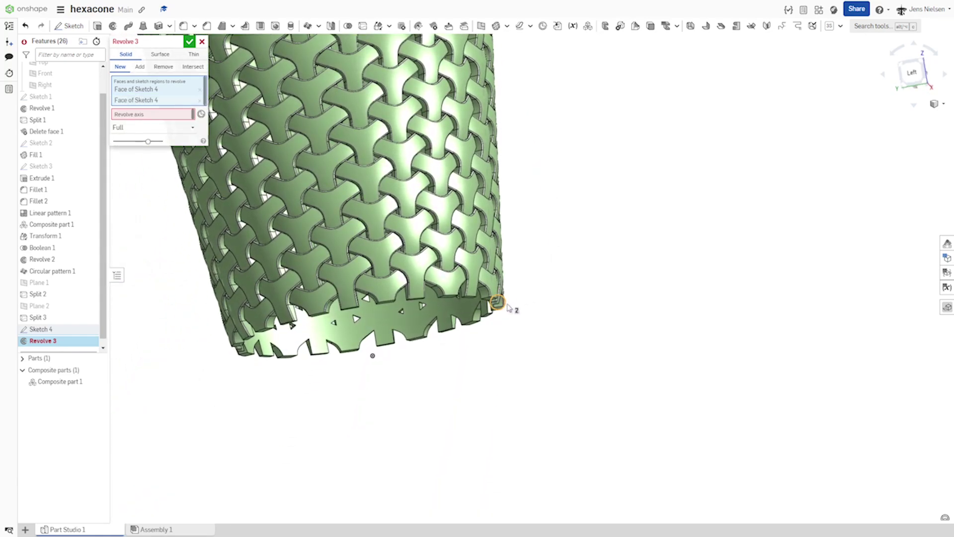
Step: Show Sketch 1, set its central edge as the axis, and complete the full revolve, adding it to Part 1
{"action": "left_click", "coordinate": [154, 116]}
{"action": "right_click_drag", "start_coordinate": [348, 192], "coordinate": [355, 212]}
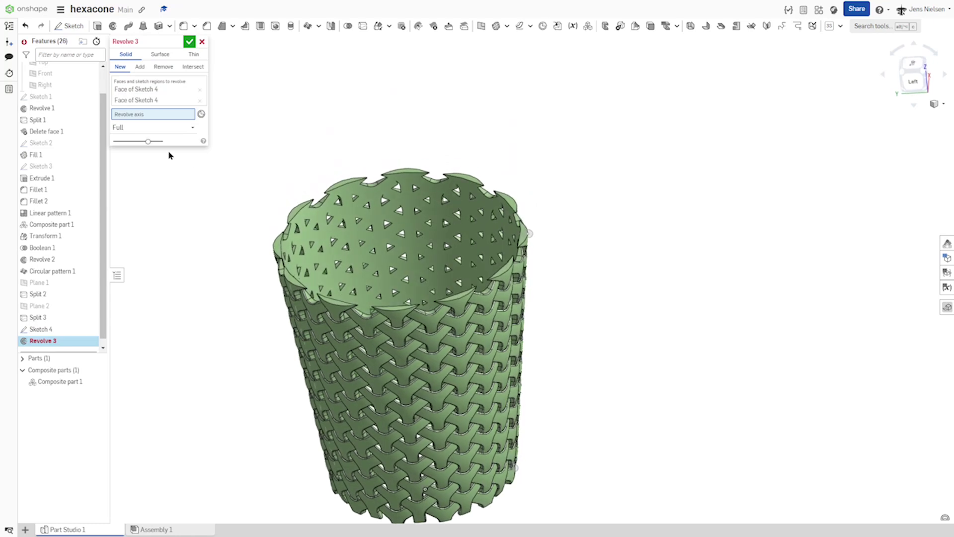
{"action": "left_click", "coordinate": [90, 96]}
{"action": "right_click_drag", "start_coordinate": [422, 219], "coordinate": [366, 225]}
{"action": "left_click", "coordinate": [361, 232]}
{"action": "left_click", "coordinate": [140, 67]}
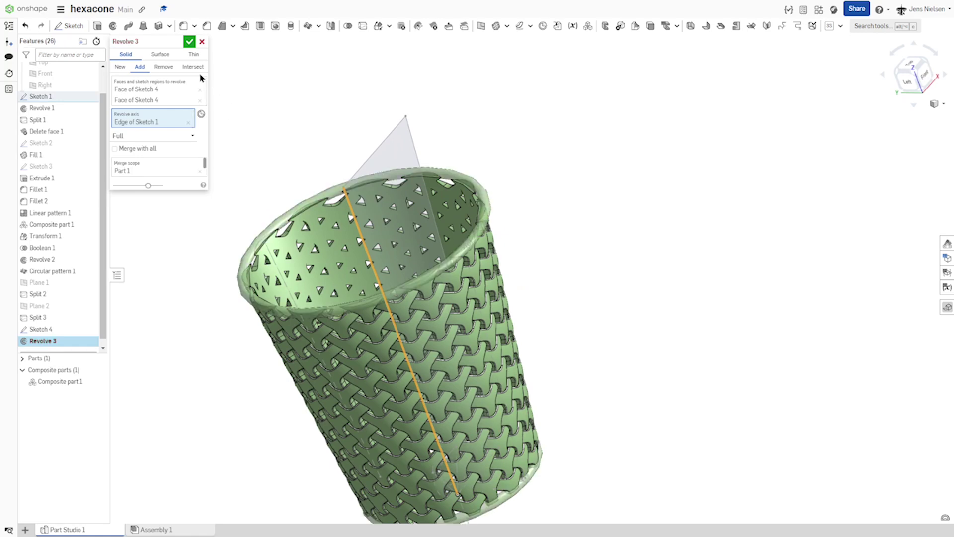
{"action": "left_click", "coordinate": [188, 42]}
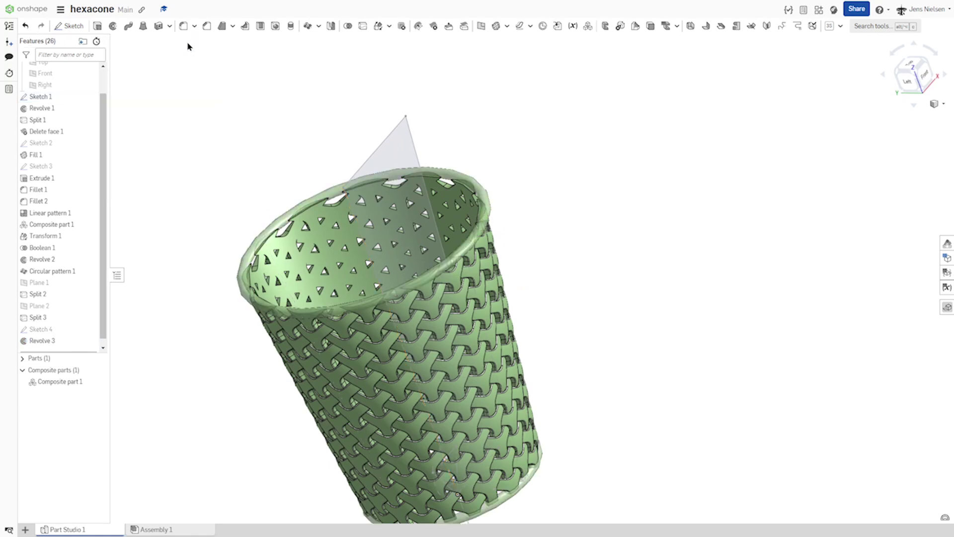
Step: Display the model shaded without edges and hide Sketch 1 to inspect the finished basket from several angles
{"action": "key", "text": "shift+3"}
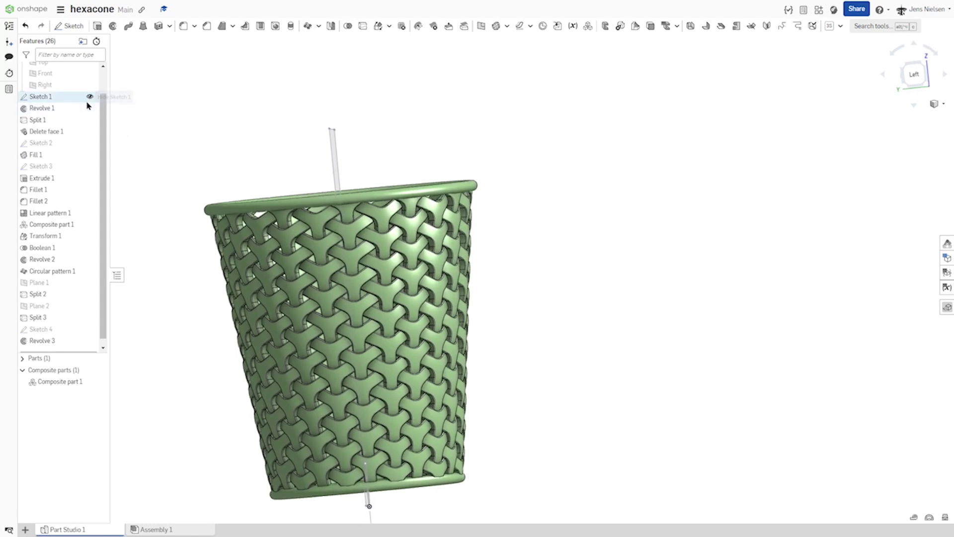
{"action": "left_click", "coordinate": [91, 97]}
{"action": "right_click_drag", "start_coordinate": [169, 150], "coordinate": [250, 150]}
{"action": "key", "text": "Down"}
{"action": "key", "text": "Right"}
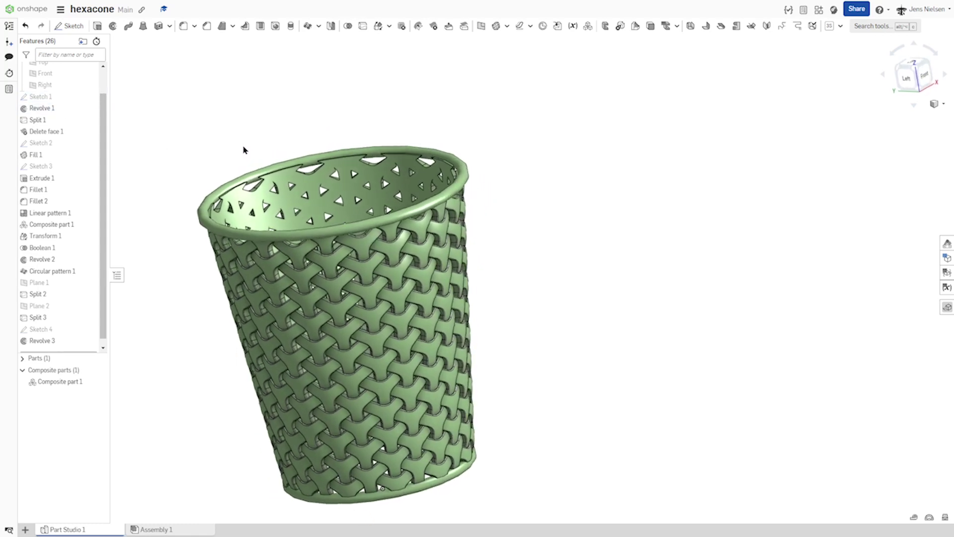
{"action": "key", "text": "Down"}
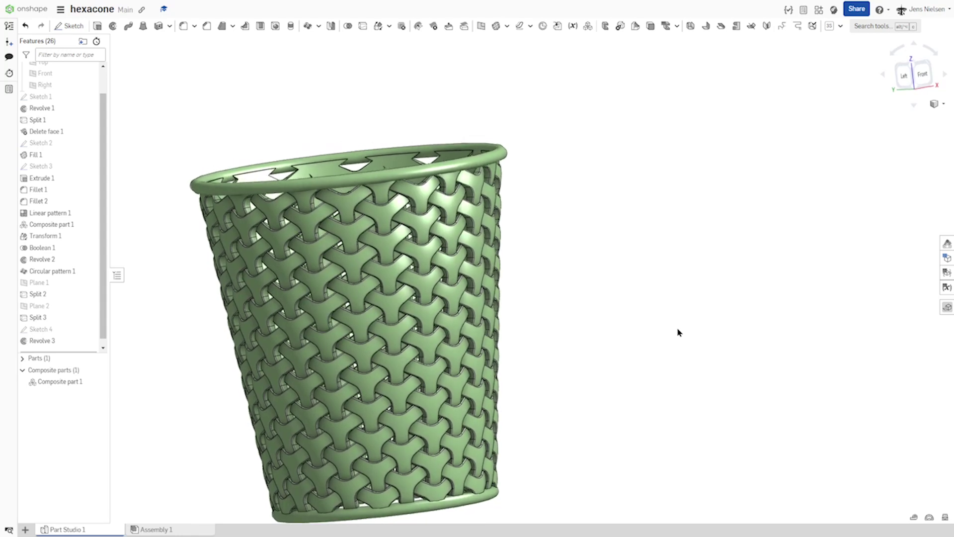